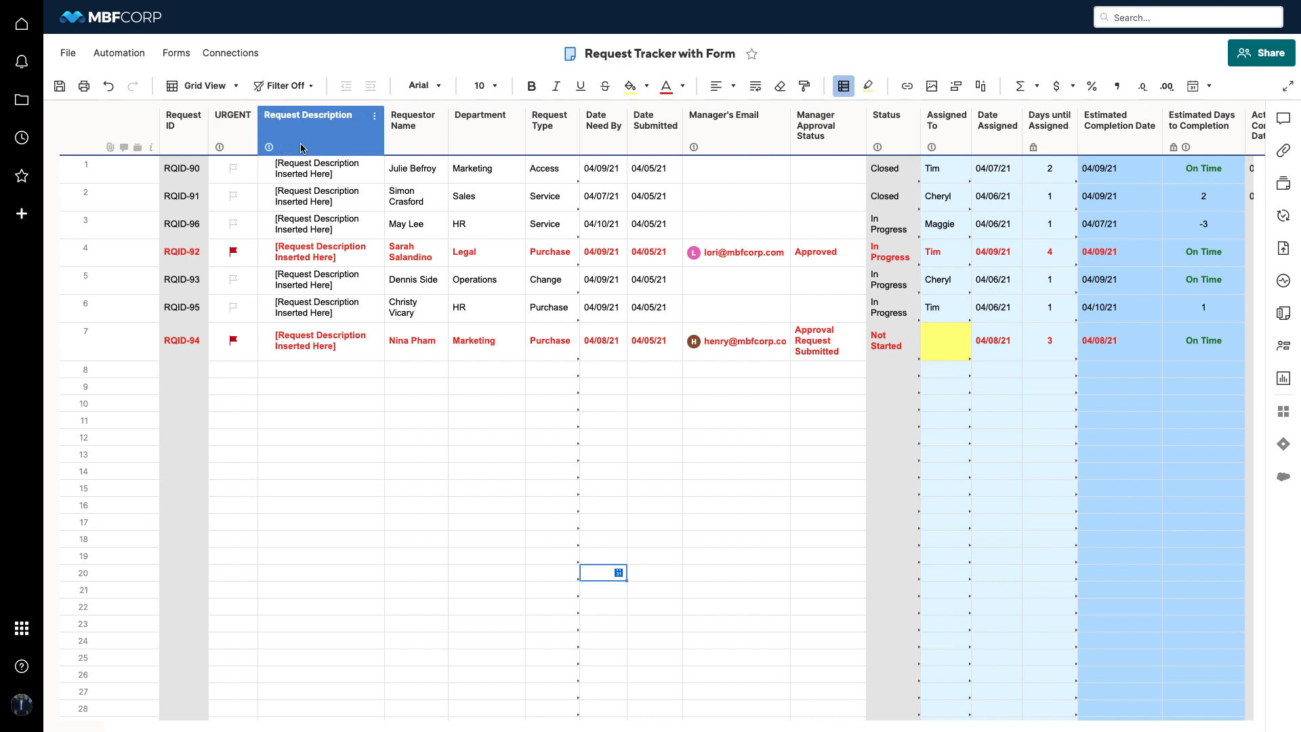
Examine the Request Description column's options and the column properties of Request Type, Date Need By and URGENT
right_click(328, 145)
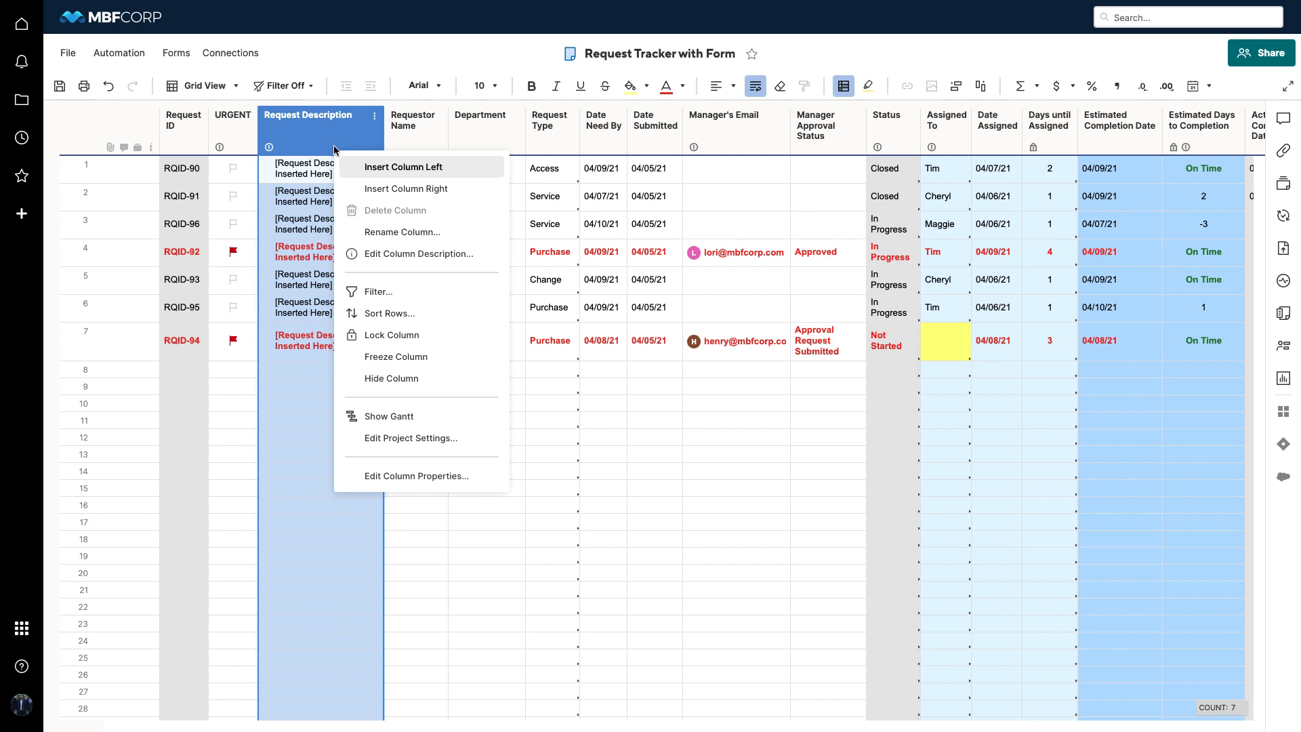
click(353, 138)
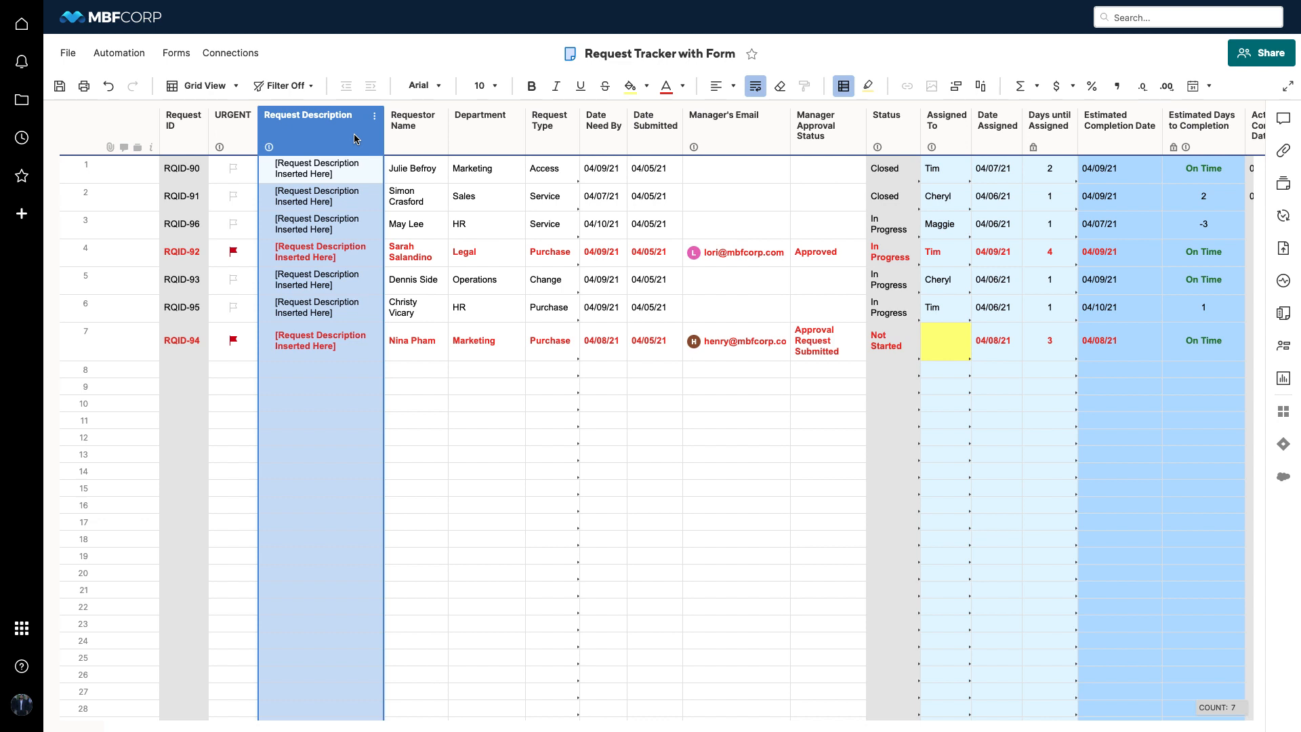
click(530, 144)
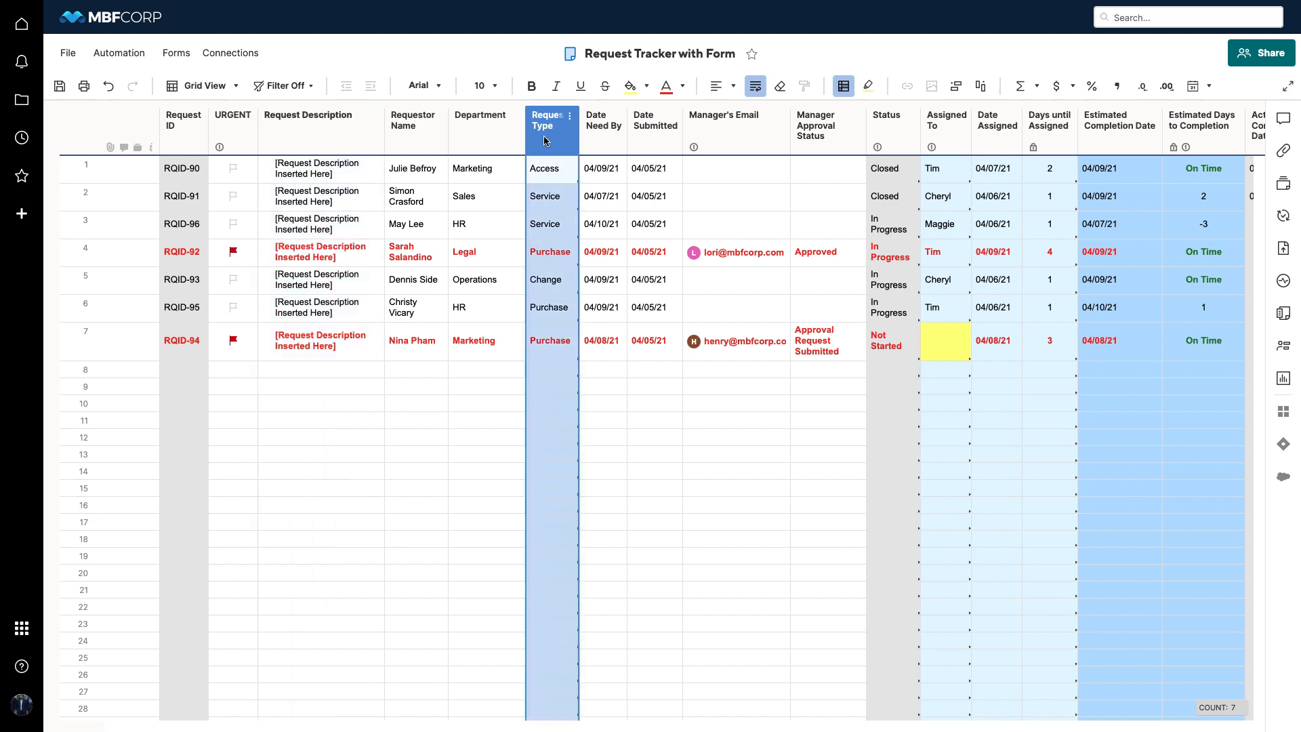
double_click(545, 141)
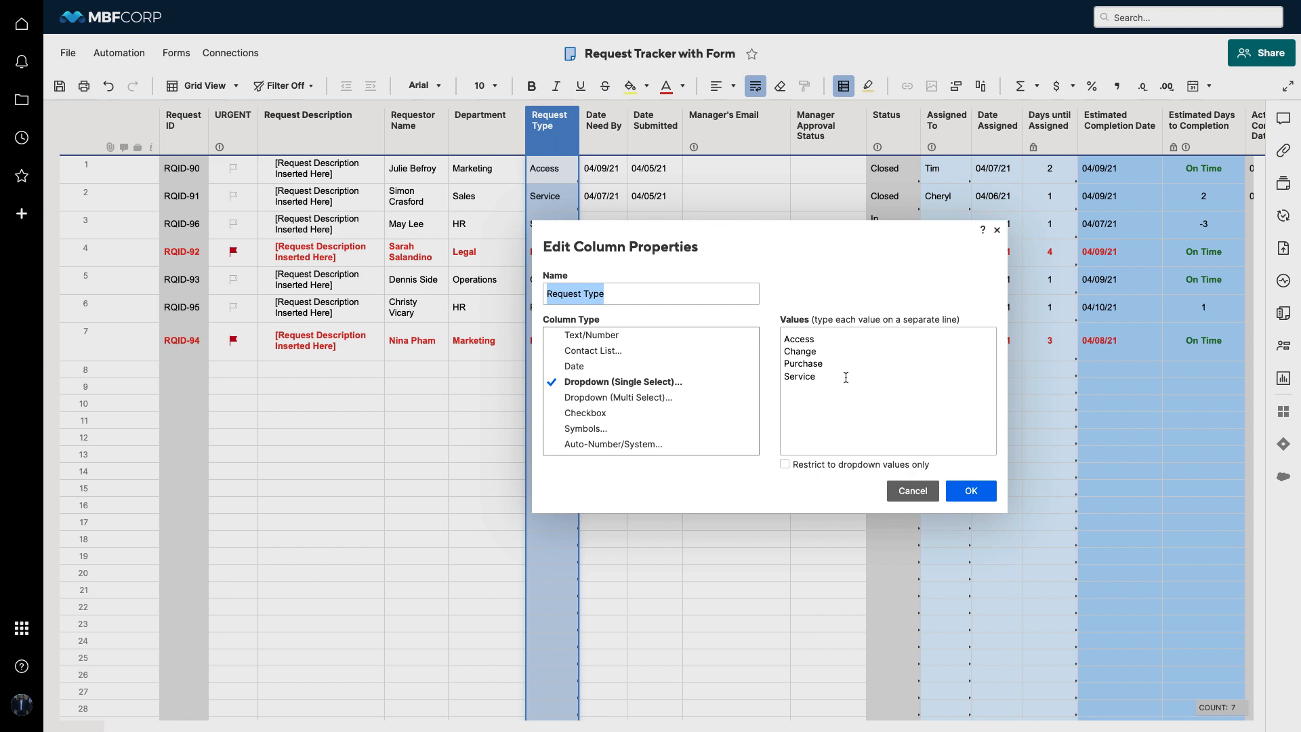
click(997, 230)
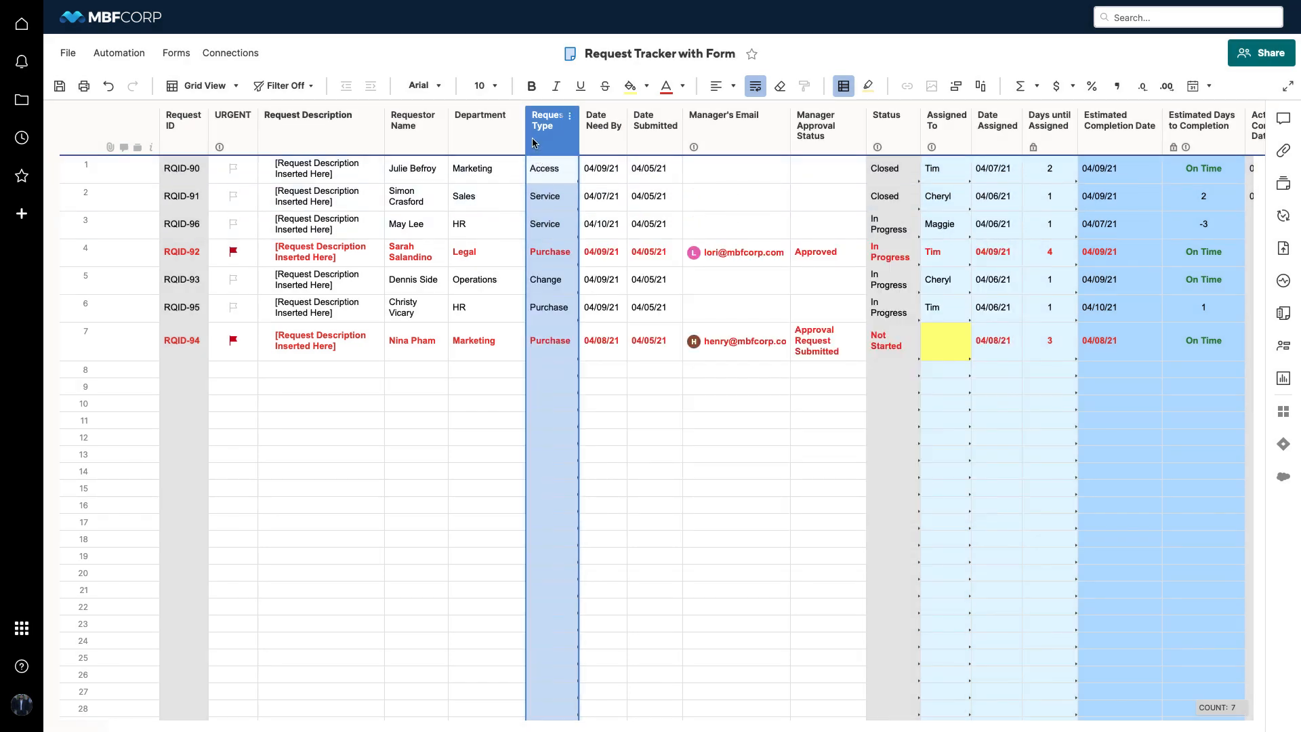
double_click(600, 141)
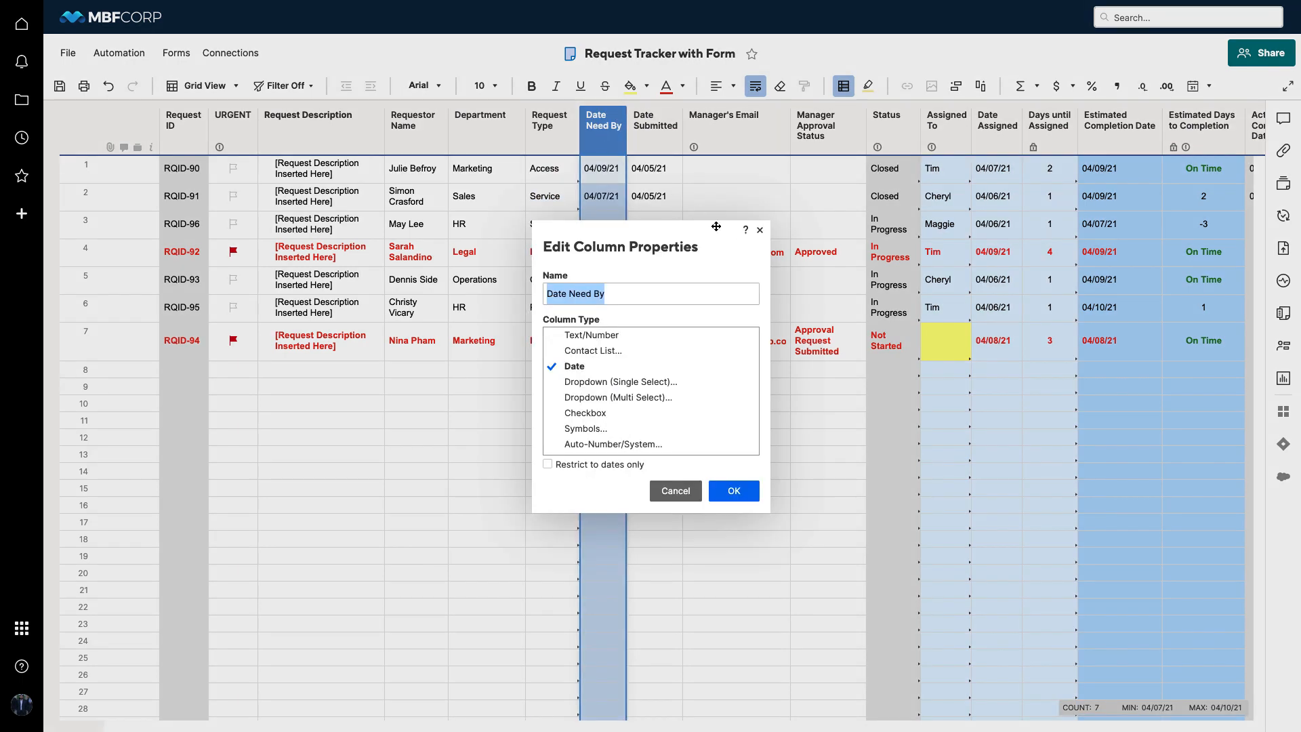
click(760, 229)
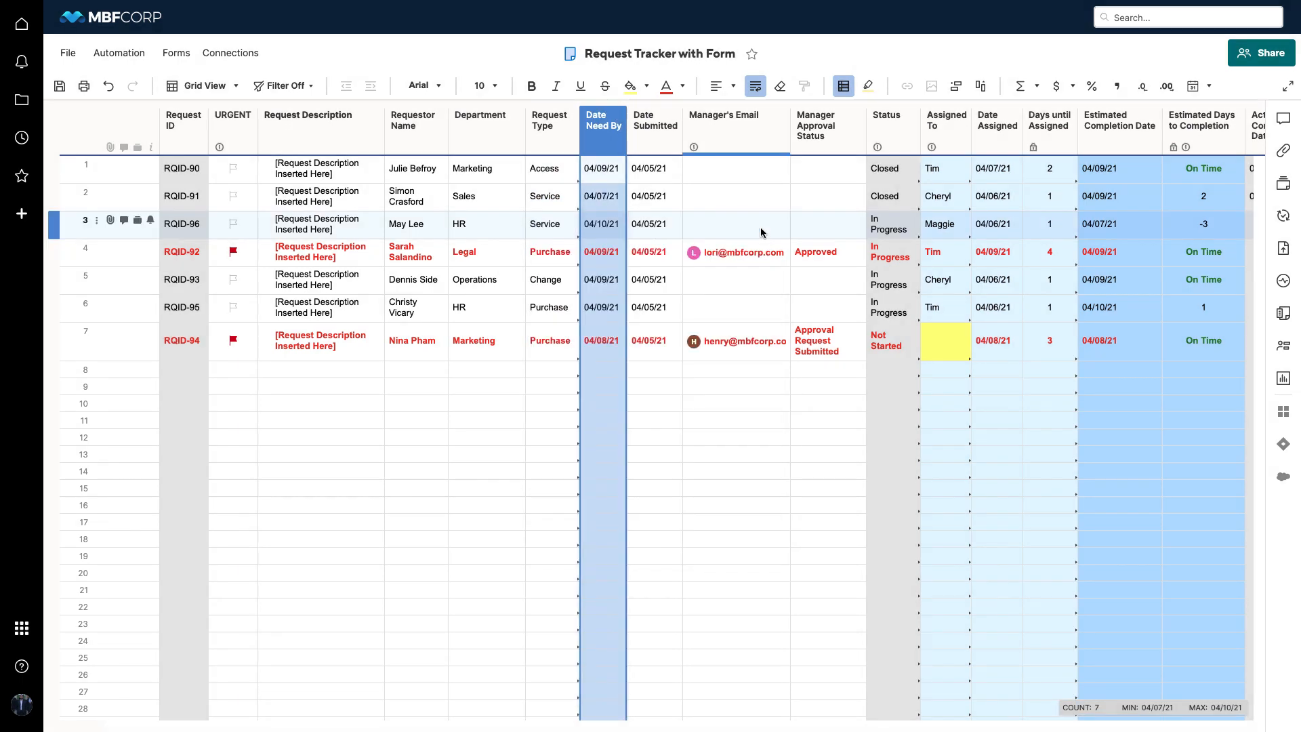
click(248, 129)
double_click(245, 131)
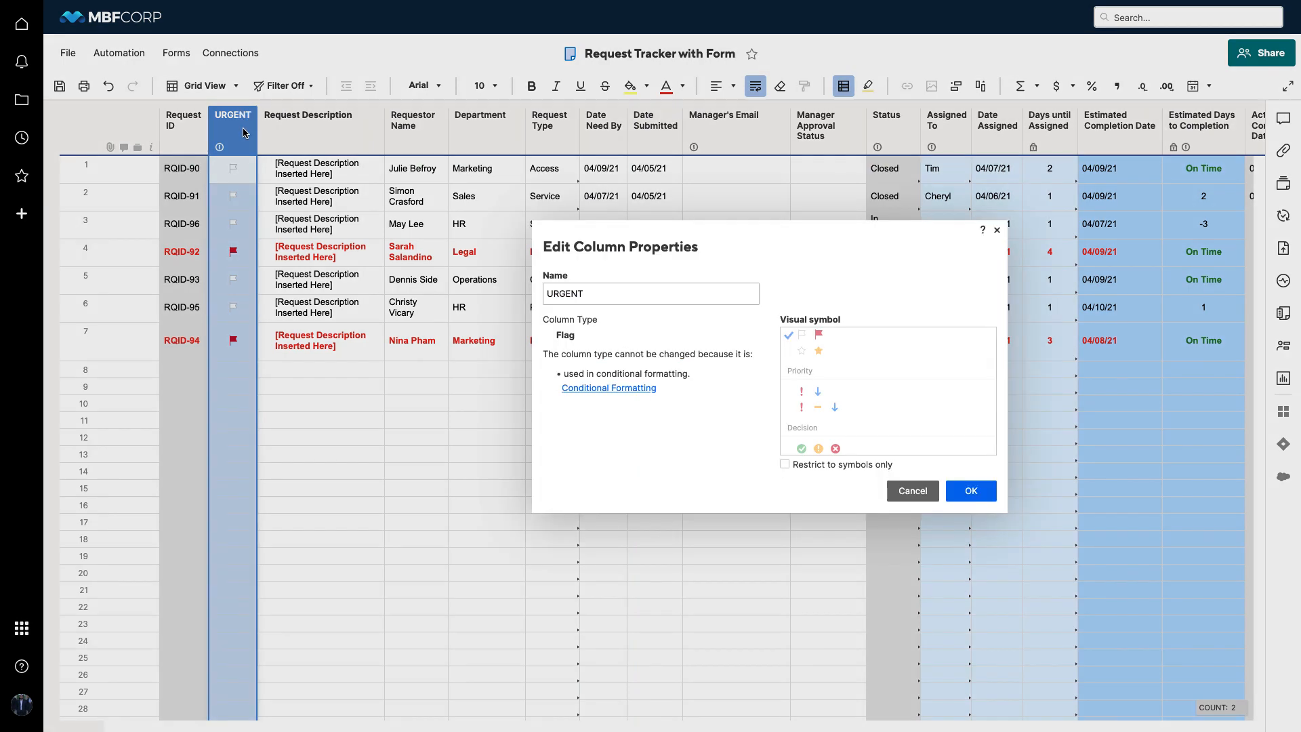
click(997, 229)
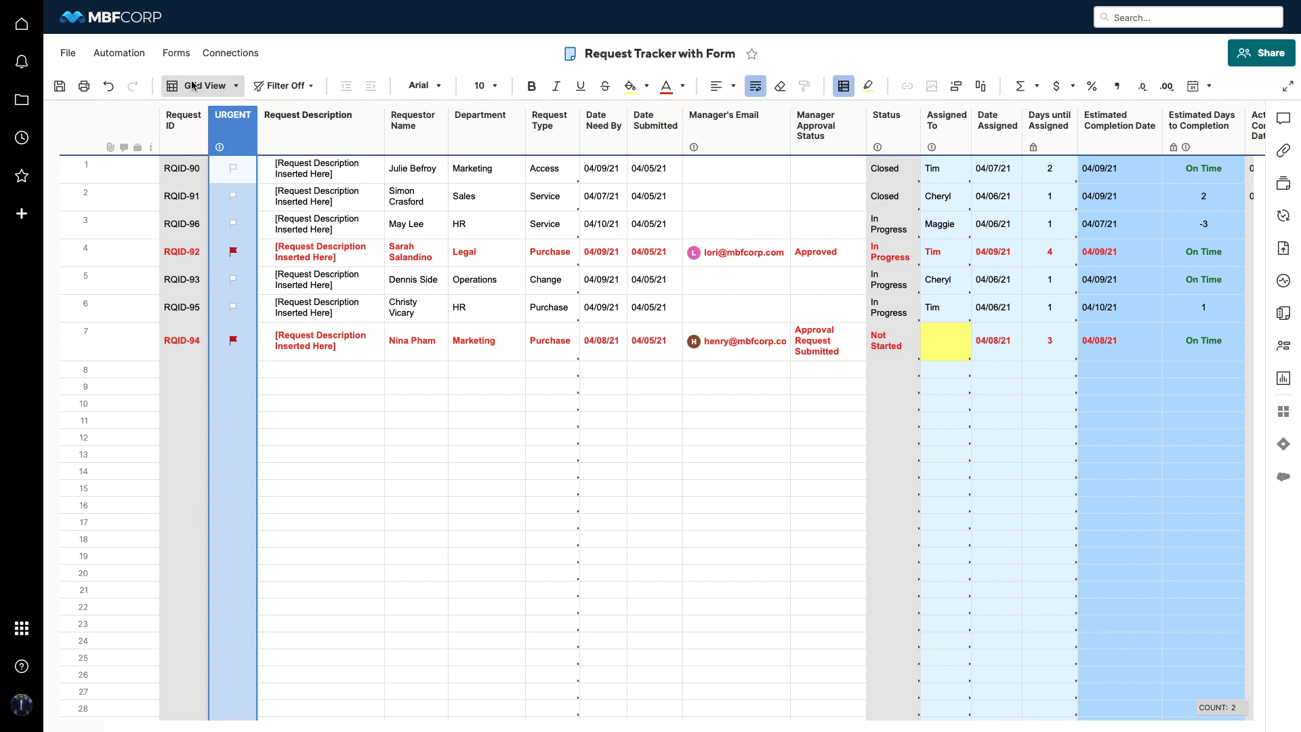
Create a new form for the Request Tracker with Form sheet from its form manager
click(174, 54)
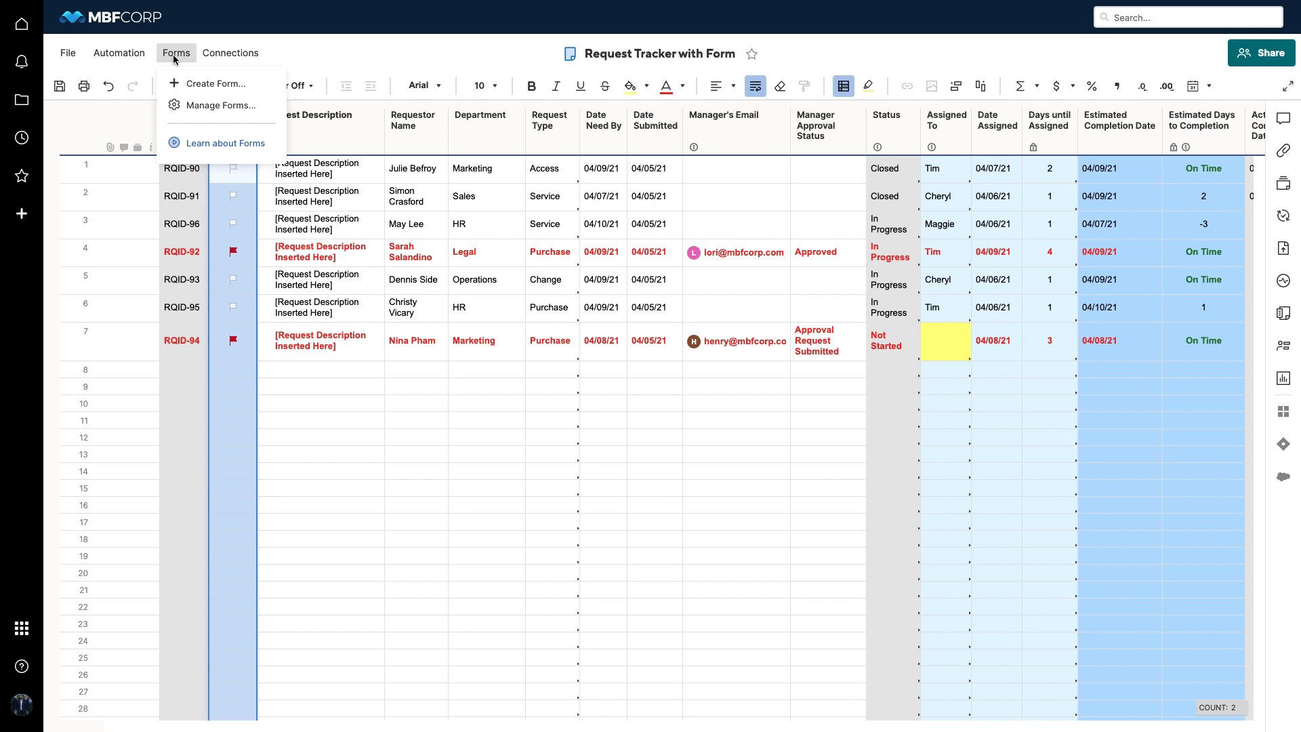
click(189, 105)
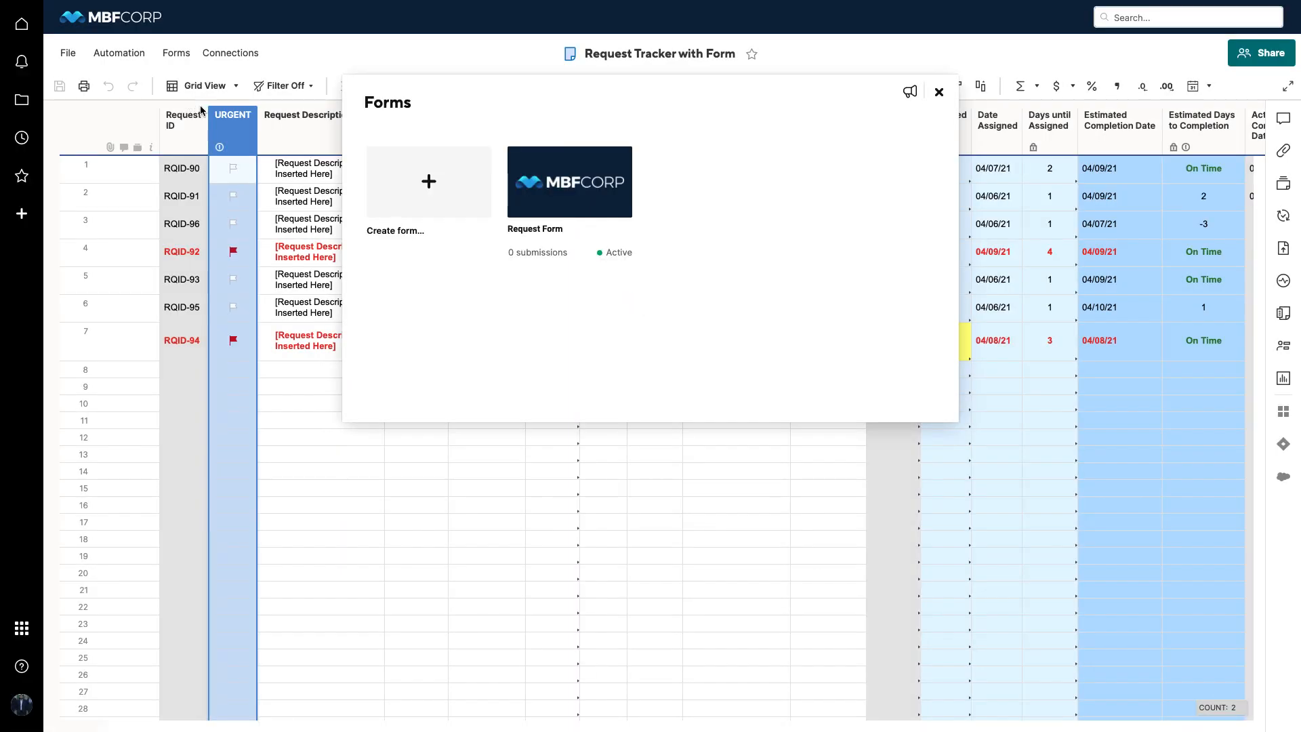
mouse_move(532, 245)
click(429, 192)
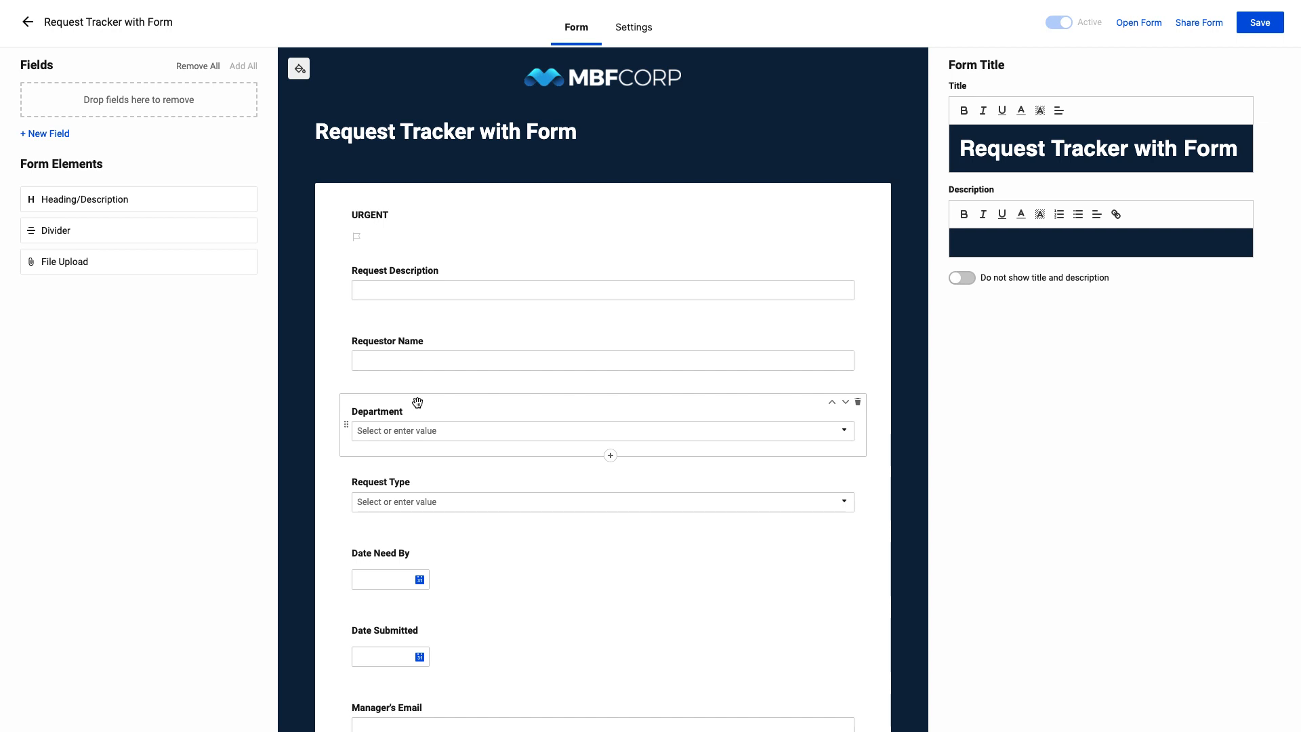
Remove the Request Description and Requestor Name fields, followed by all remaining fields, from the form
scroll(417, 402, down, 3)
scroll(418, 402, down, 4)
scroll(417, 403, down, 4)
scroll(418, 403, up, 5)
scroll(417, 406, up, 5)
scroll(417, 403, up, 1)
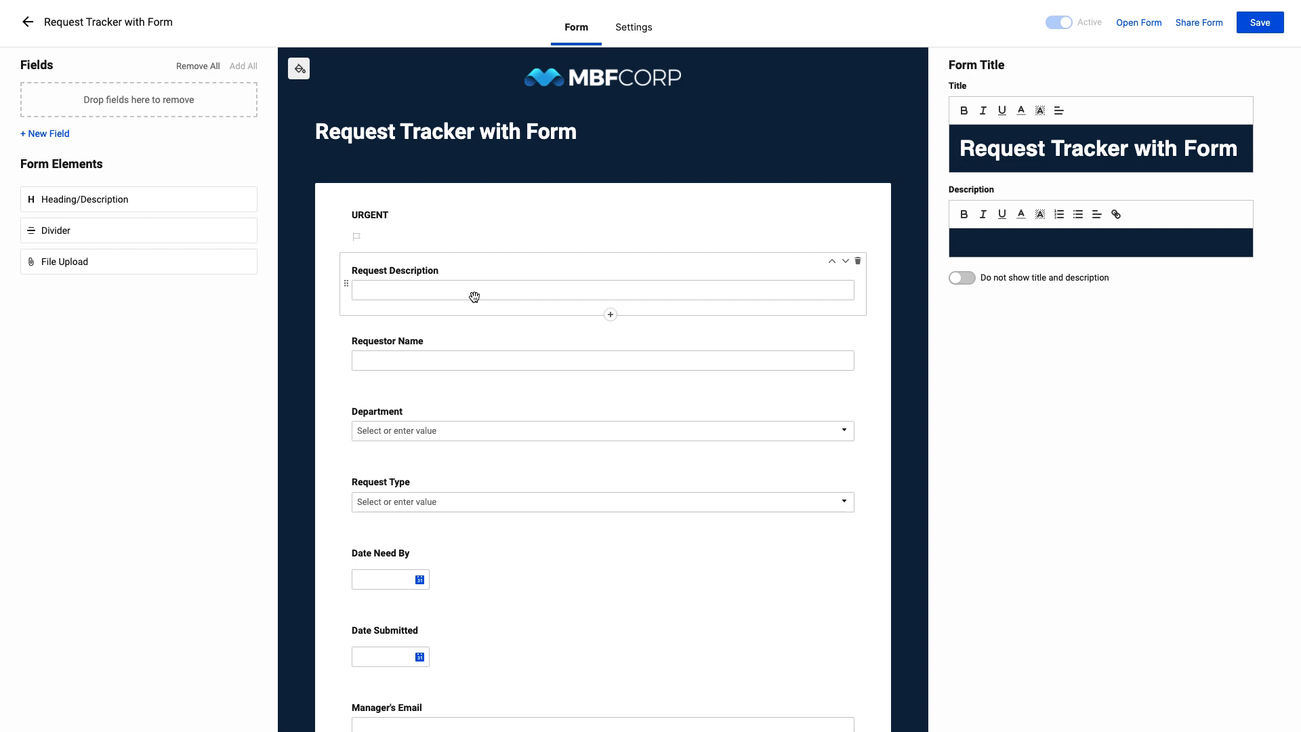
click(859, 263)
drag(802, 284, 157, 207)
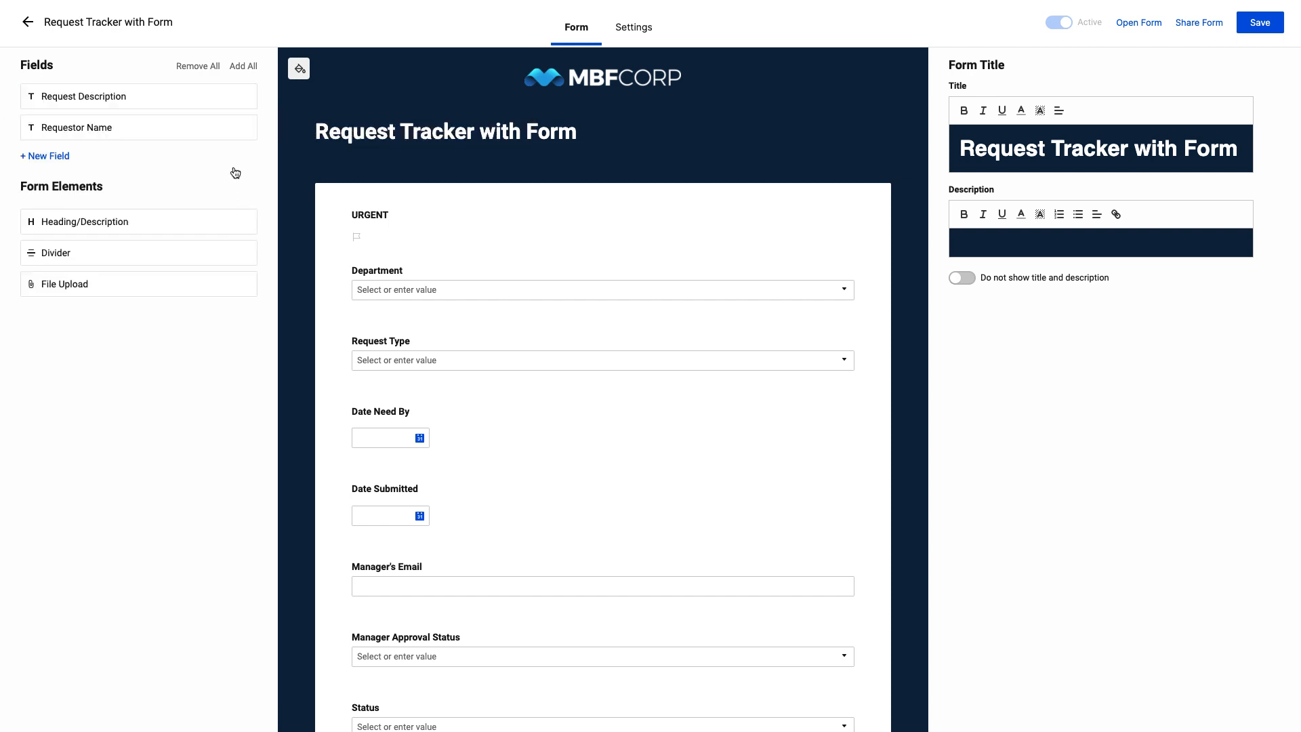
click(214, 66)
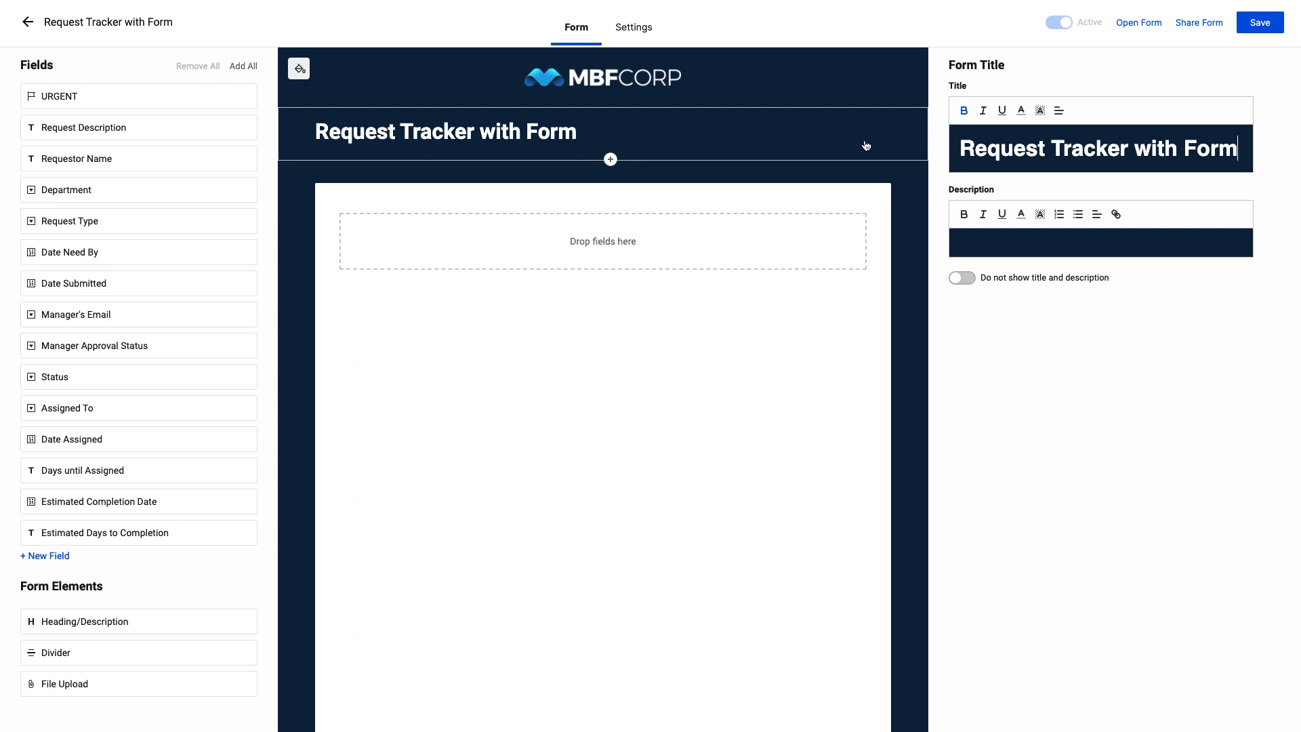
Change the form title to Employee Requests and format it bold, italic and light orange
triple_click(996, 150)
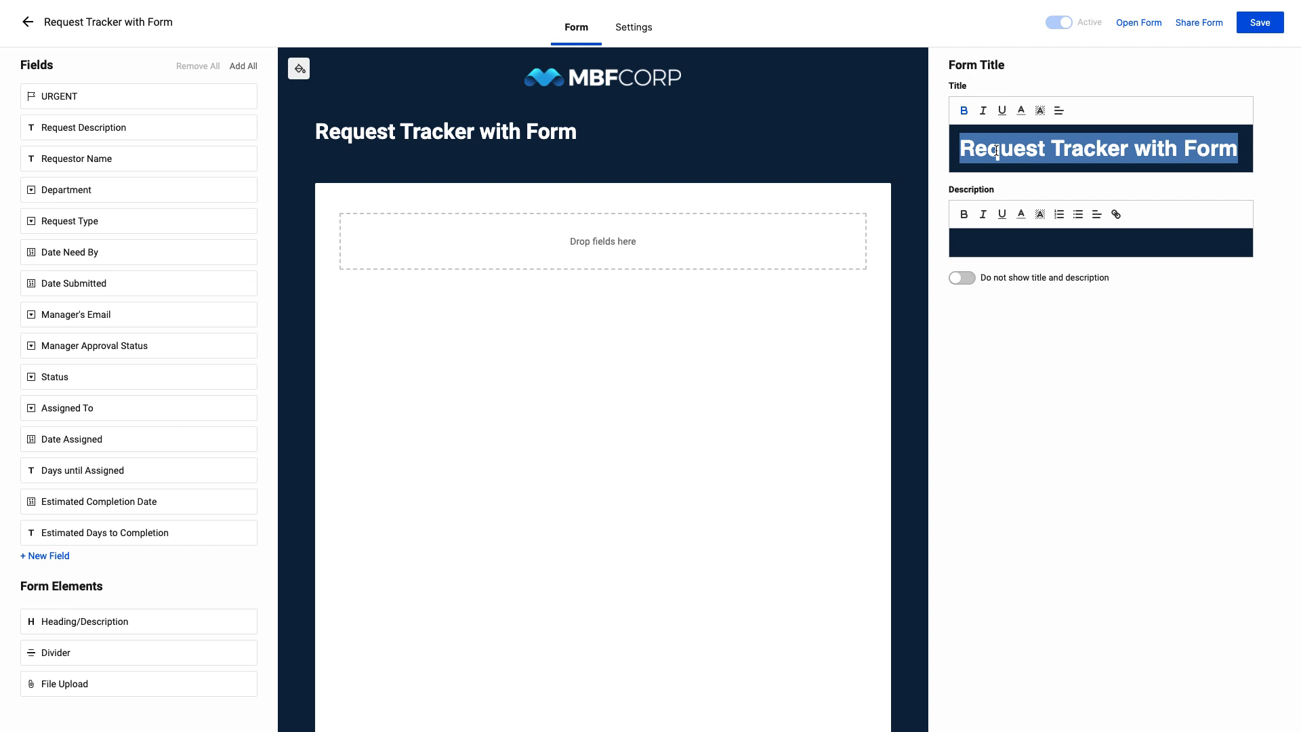
text(Employee Requests)
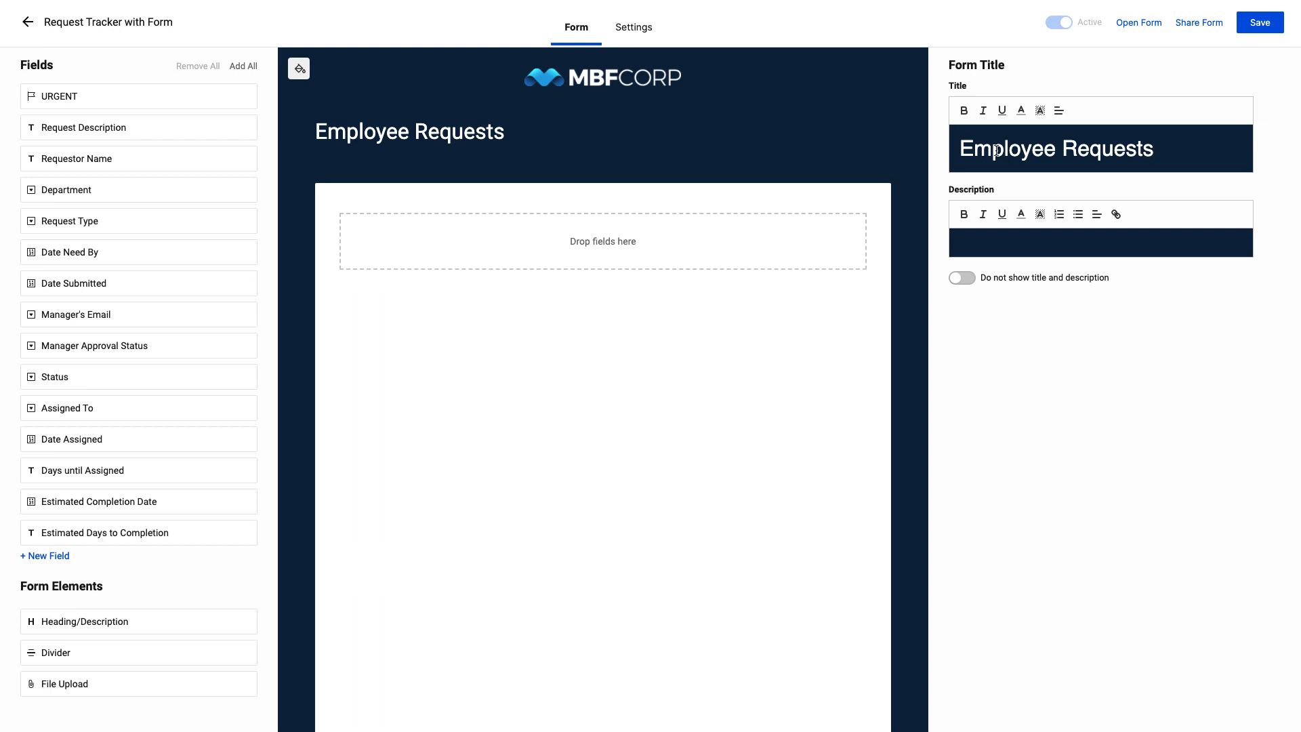
double_click(996, 150)
triple_click(997, 151)
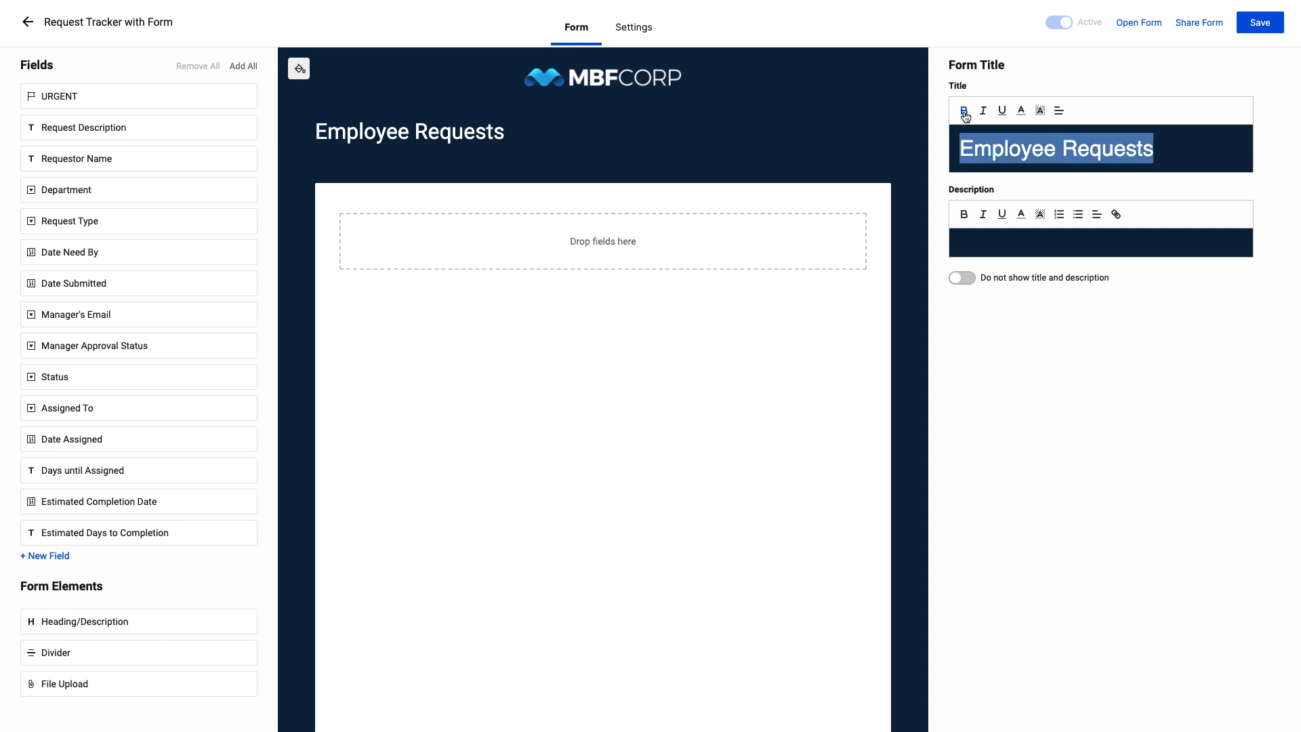
click(964, 111)
click(985, 111)
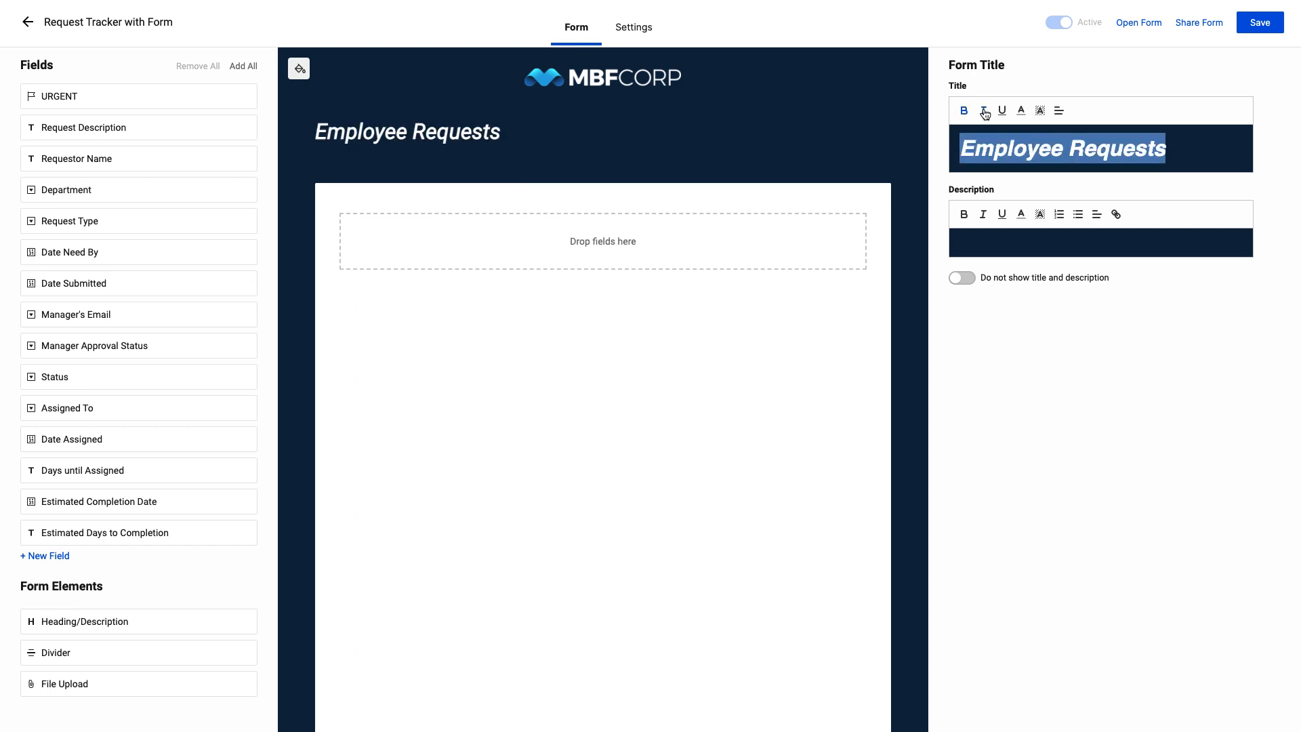
click(1025, 111)
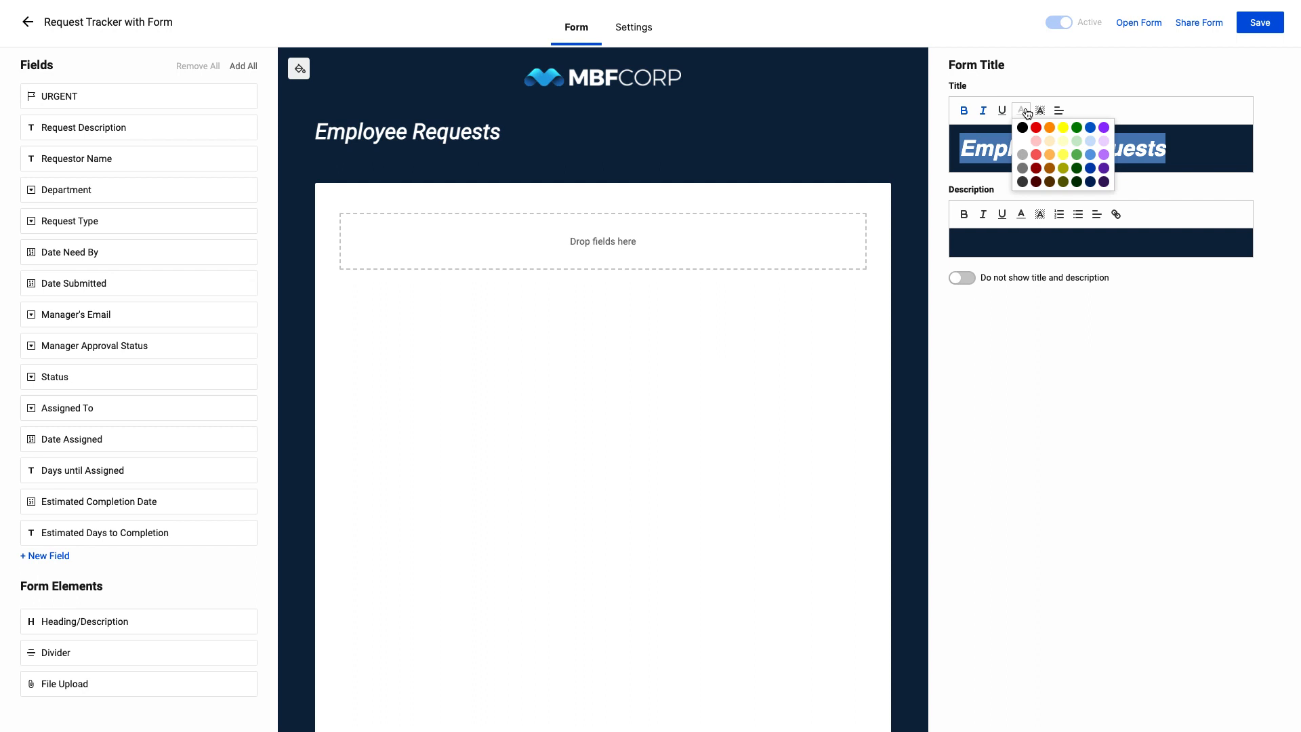
click(1049, 155)
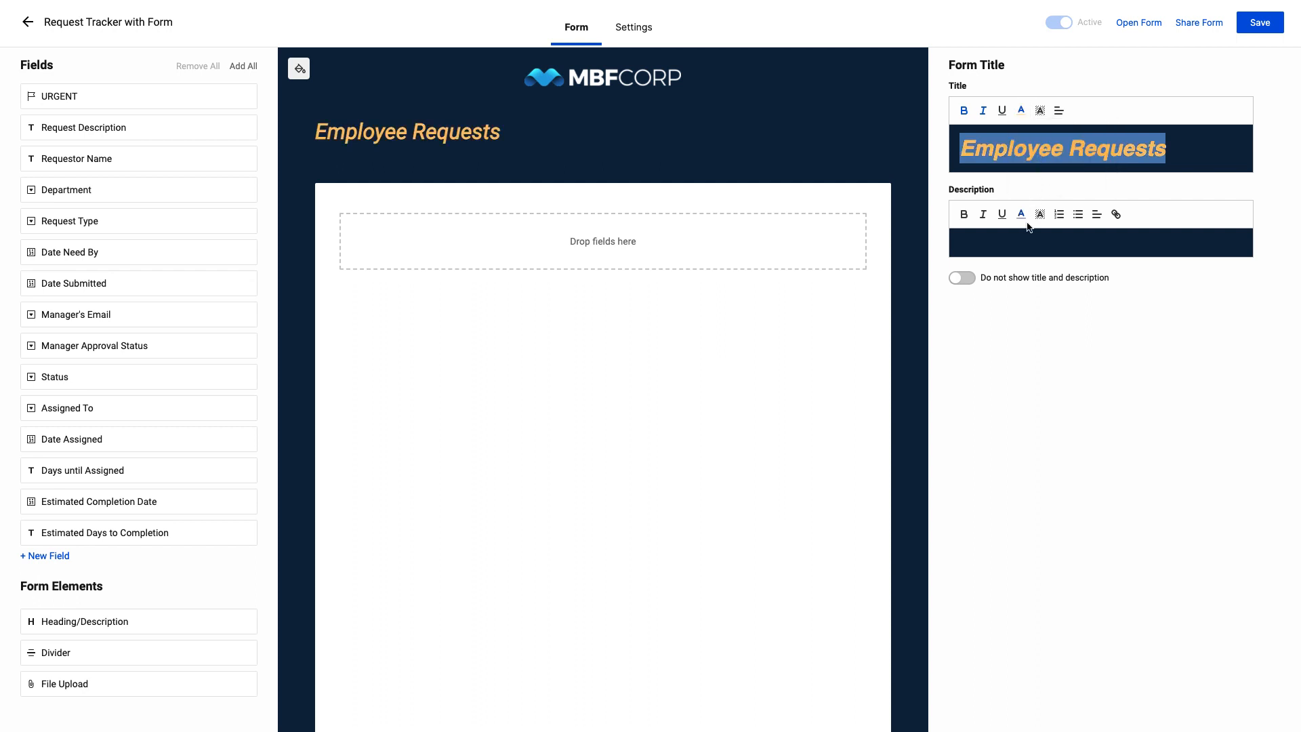
Enter "This form is to collect requests" as the form description
click(1022, 243)
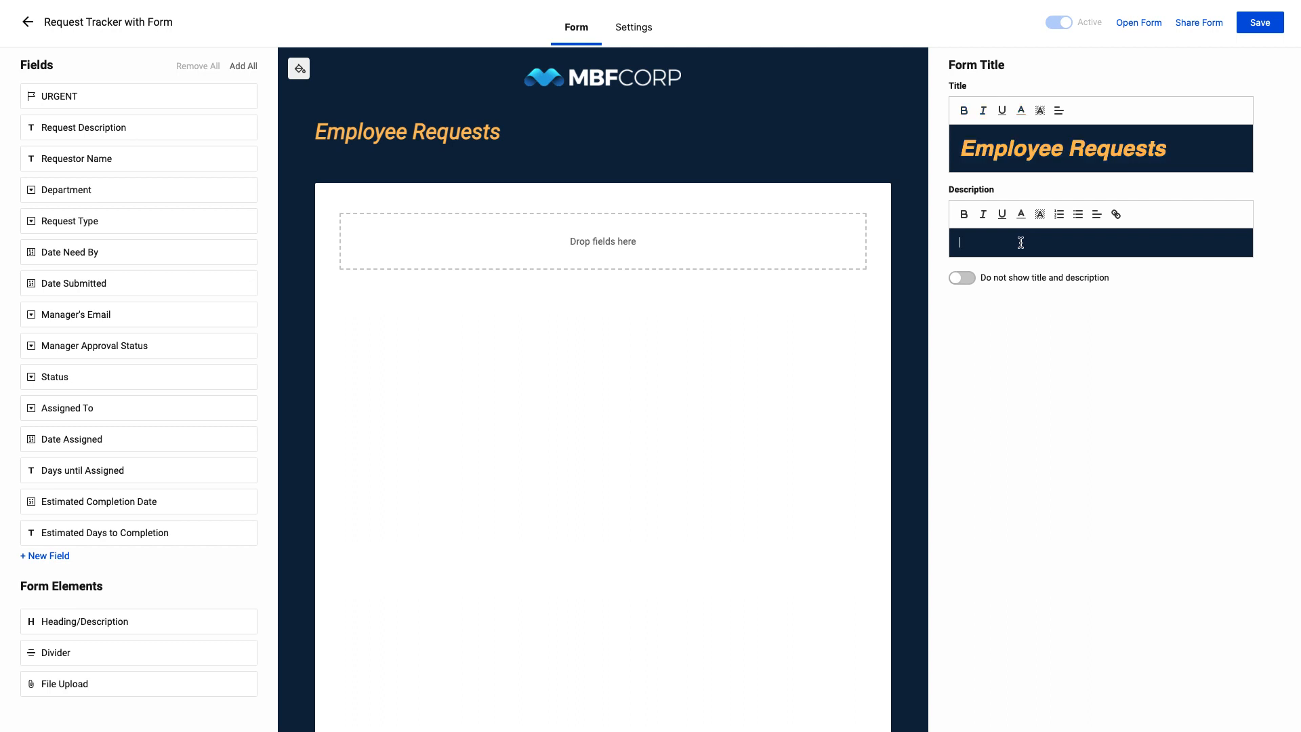
text(T)
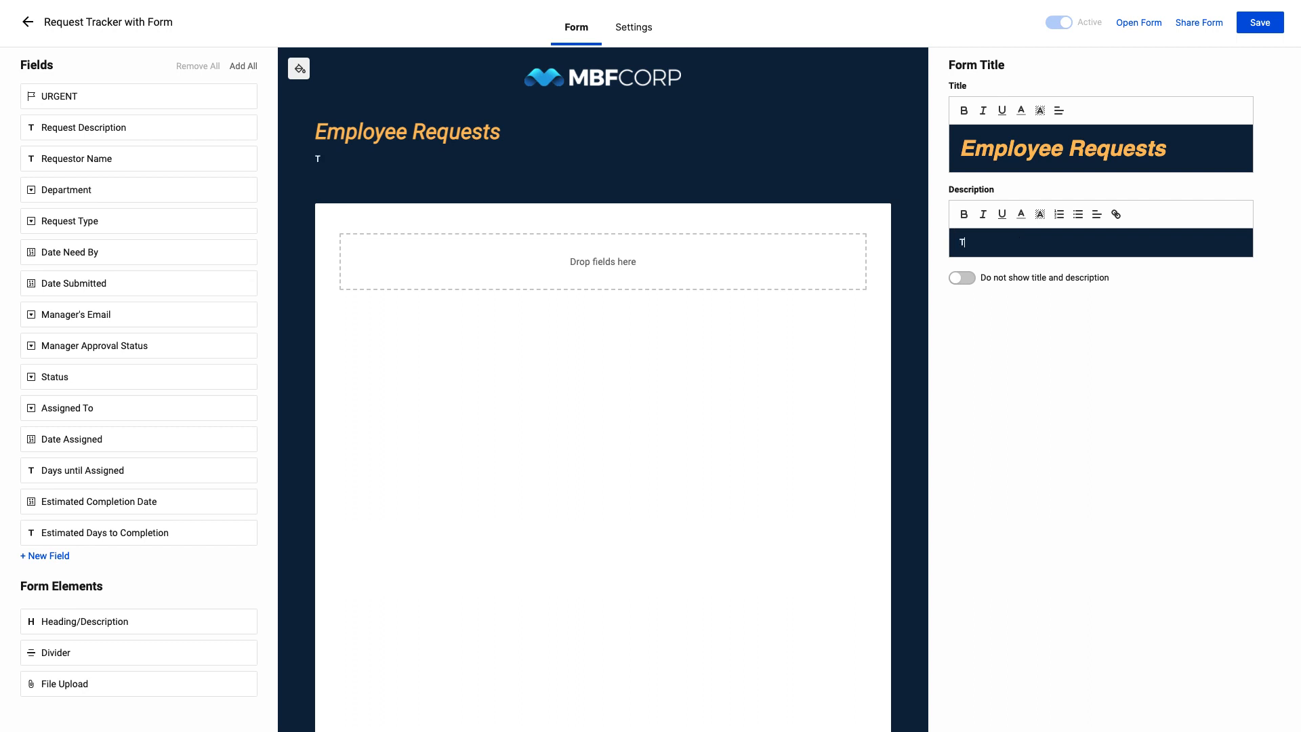
text(his form is to collect requests)
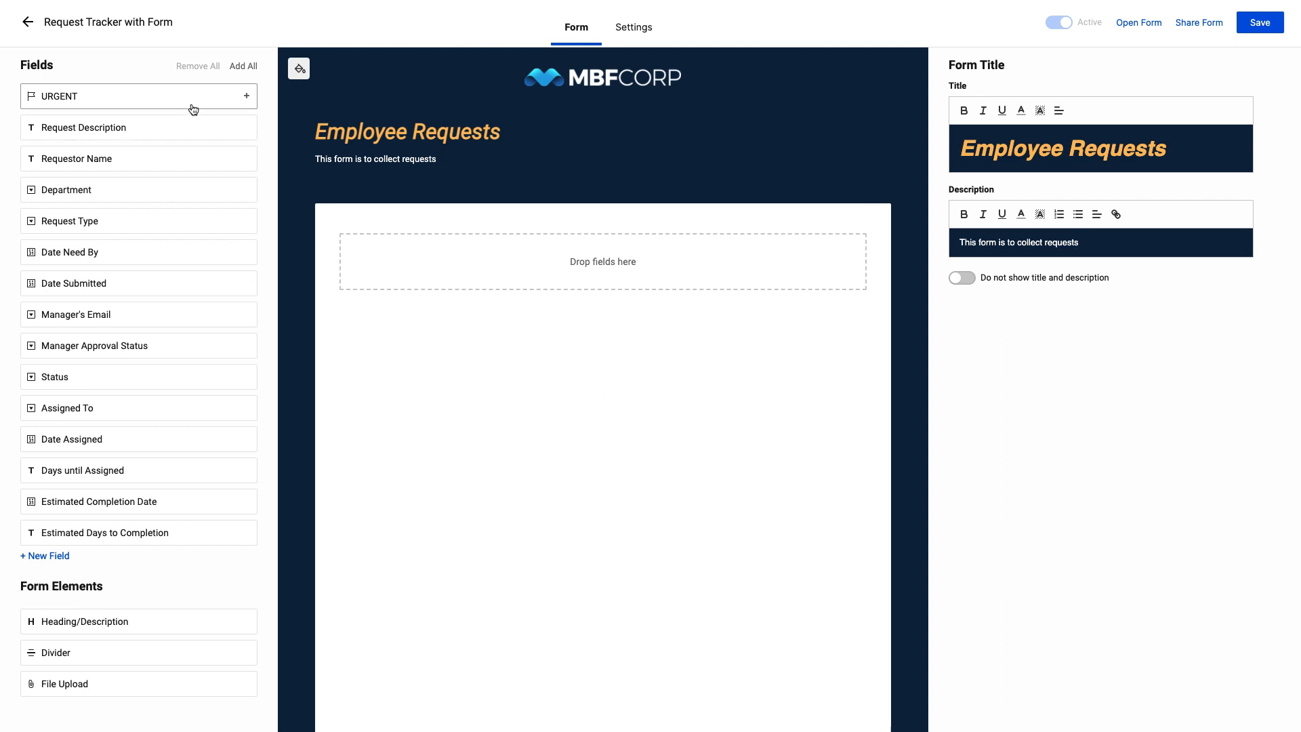
Add the URGENT field to the form and place the Date Need By field below it
click(247, 99)
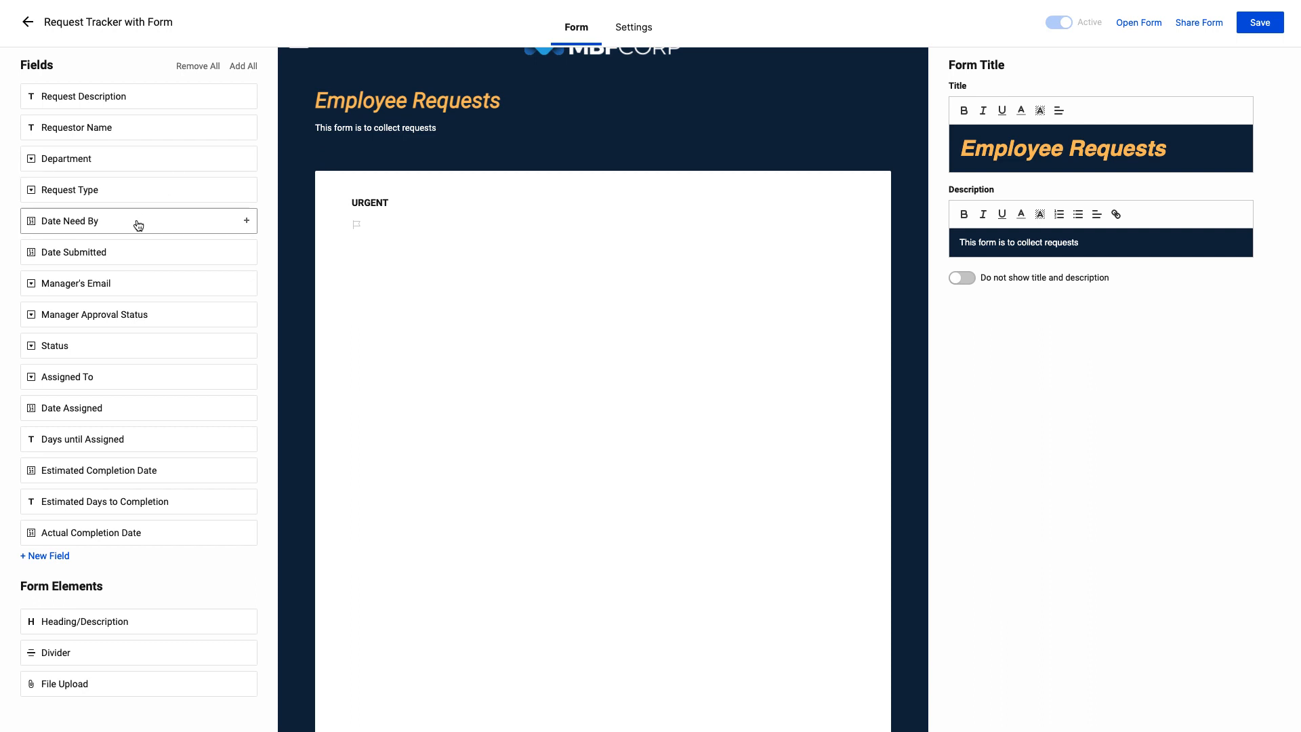
drag(110, 222, 542, 271)
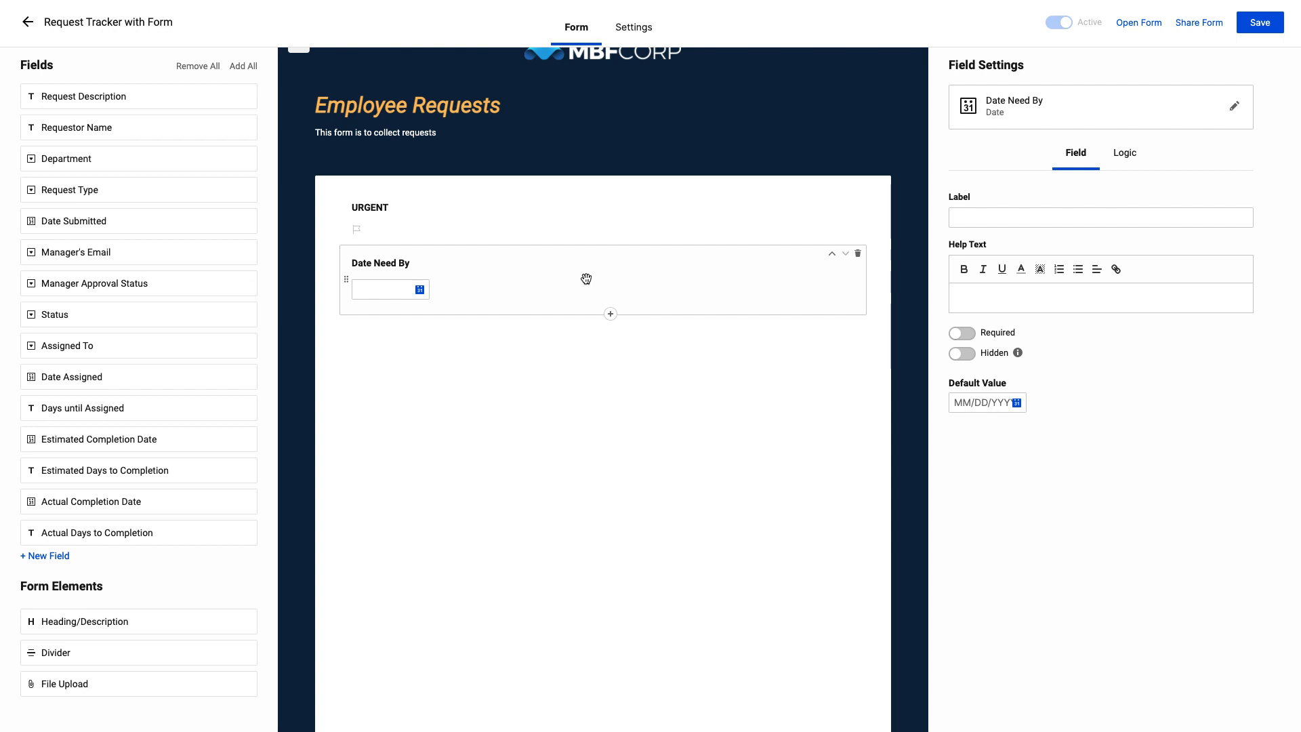
Label the Date Need By field "When do you need this by?"
click(969, 220)
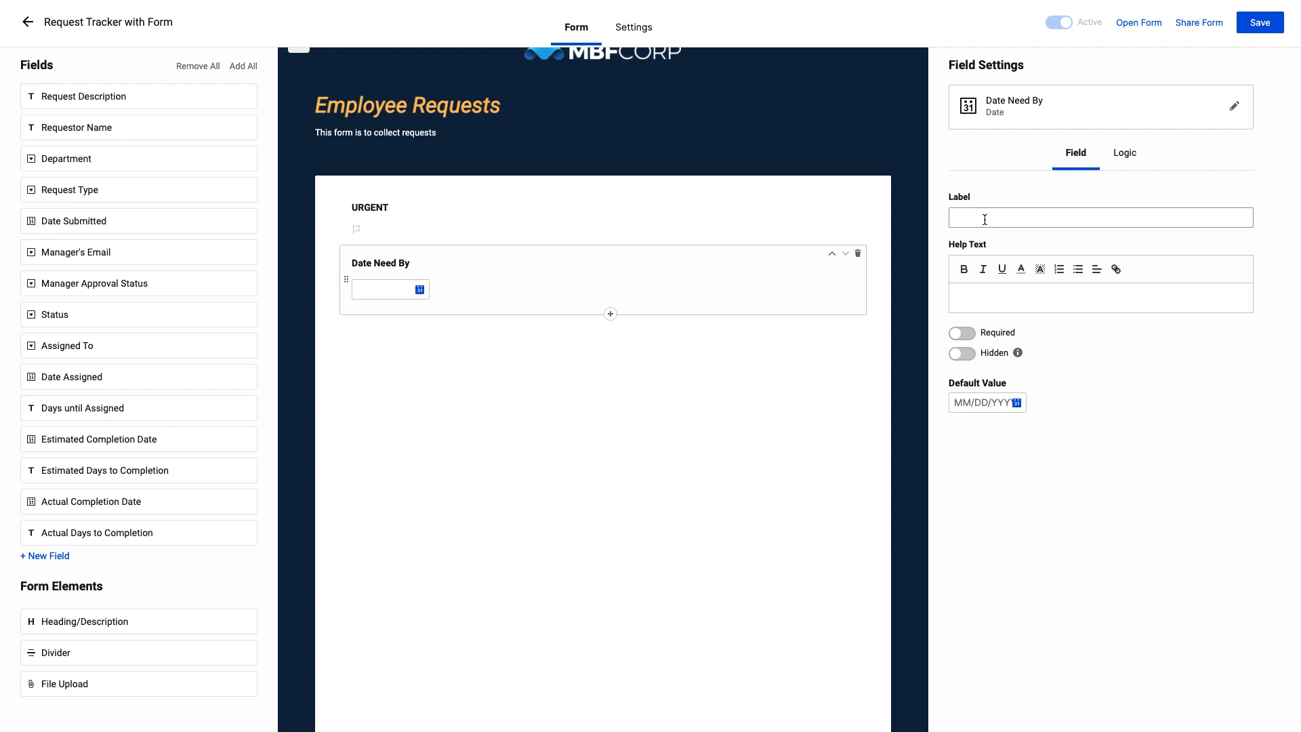
click(985, 219)
text(When do you need this by)
text(?)
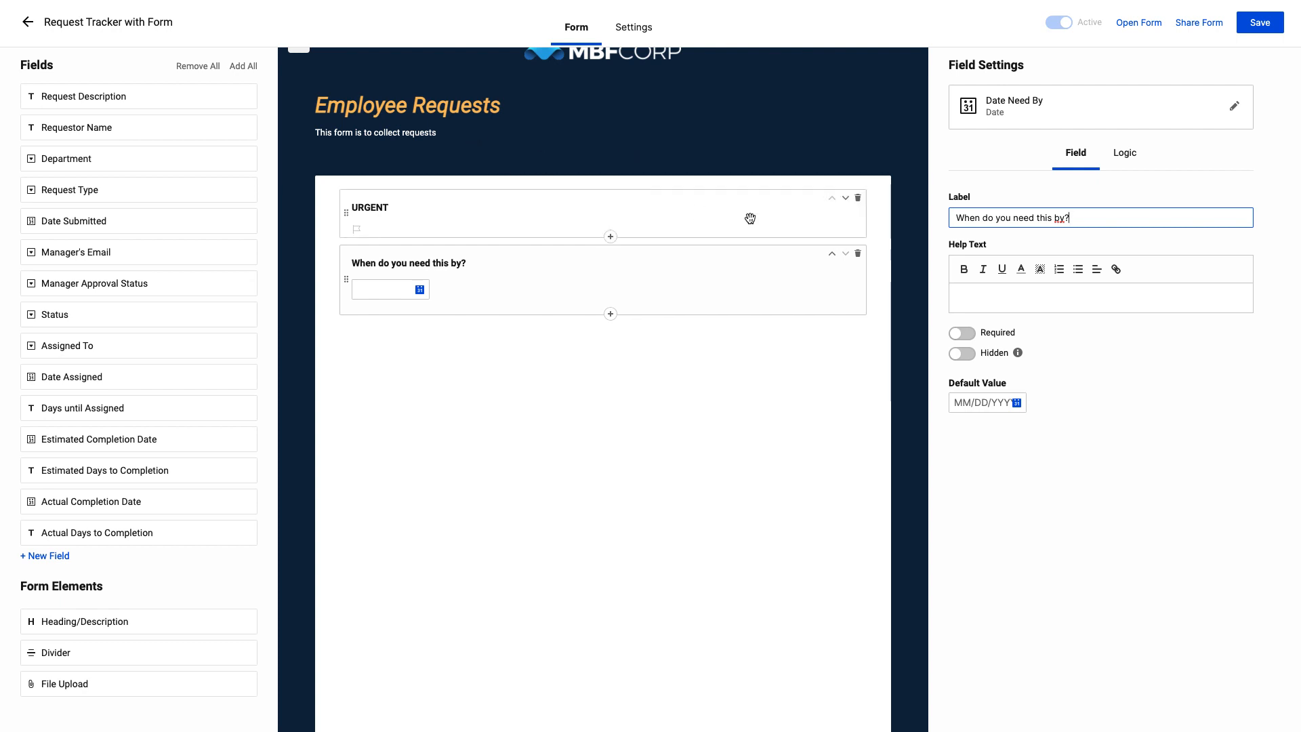
Add the help text "if needed less than 7 days out, mark as urgent." to the Date Need By field
click(983, 295)
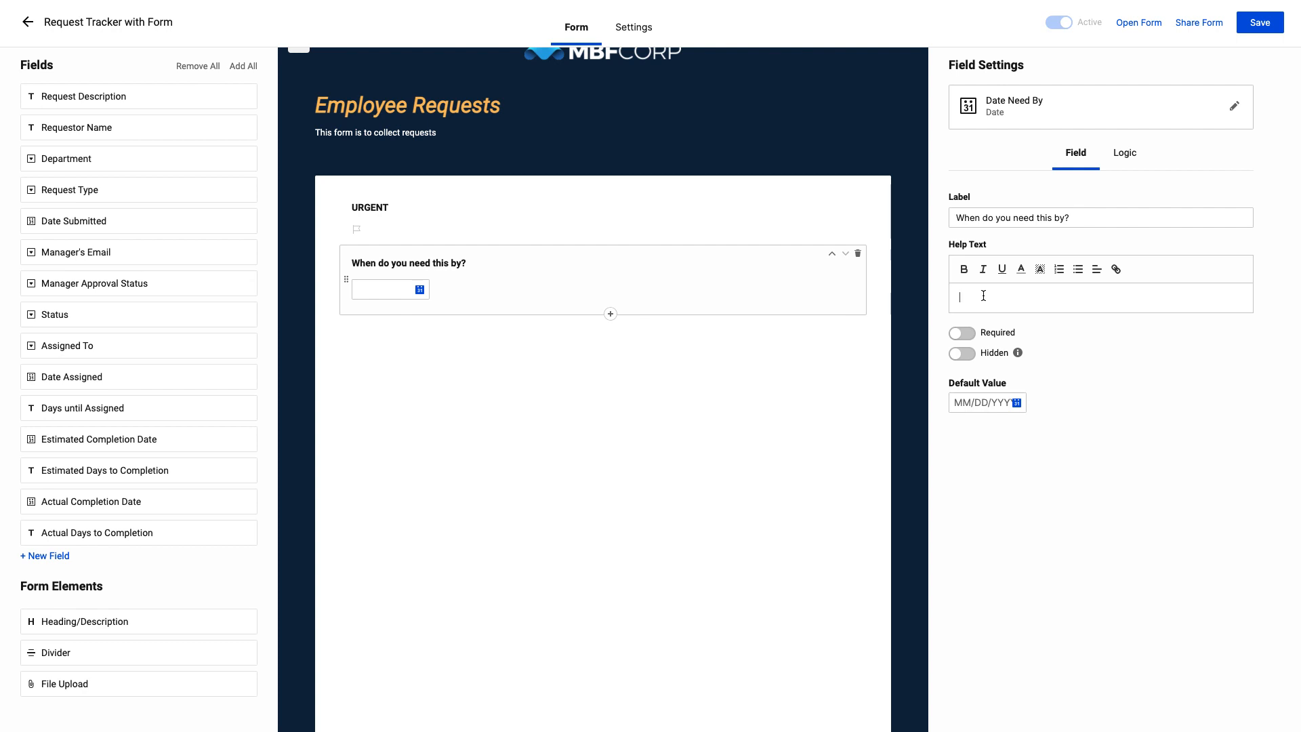
text(if needed m)
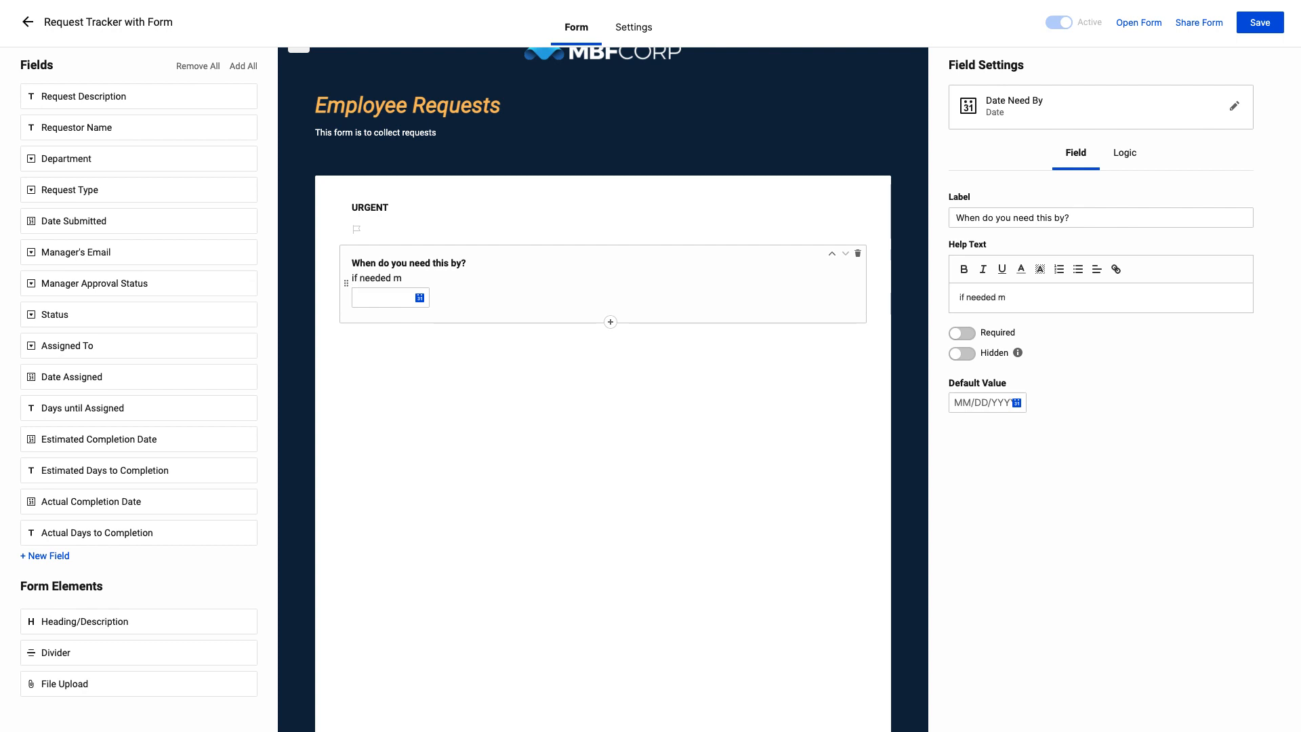
key(BackSpace)
text(less than 7 days out, mark as urgent.)
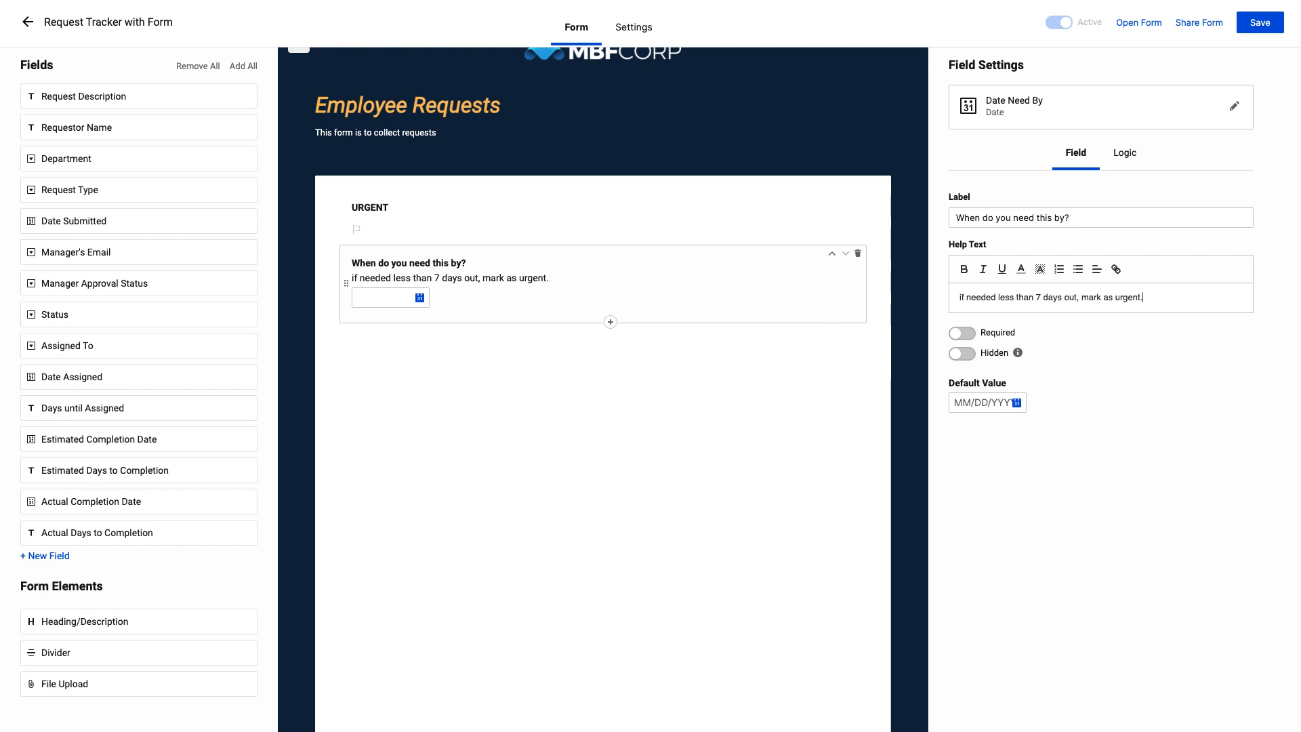
Format the Date Need By field's entire help text bold and italic, without adding a link
triple_click(984, 298)
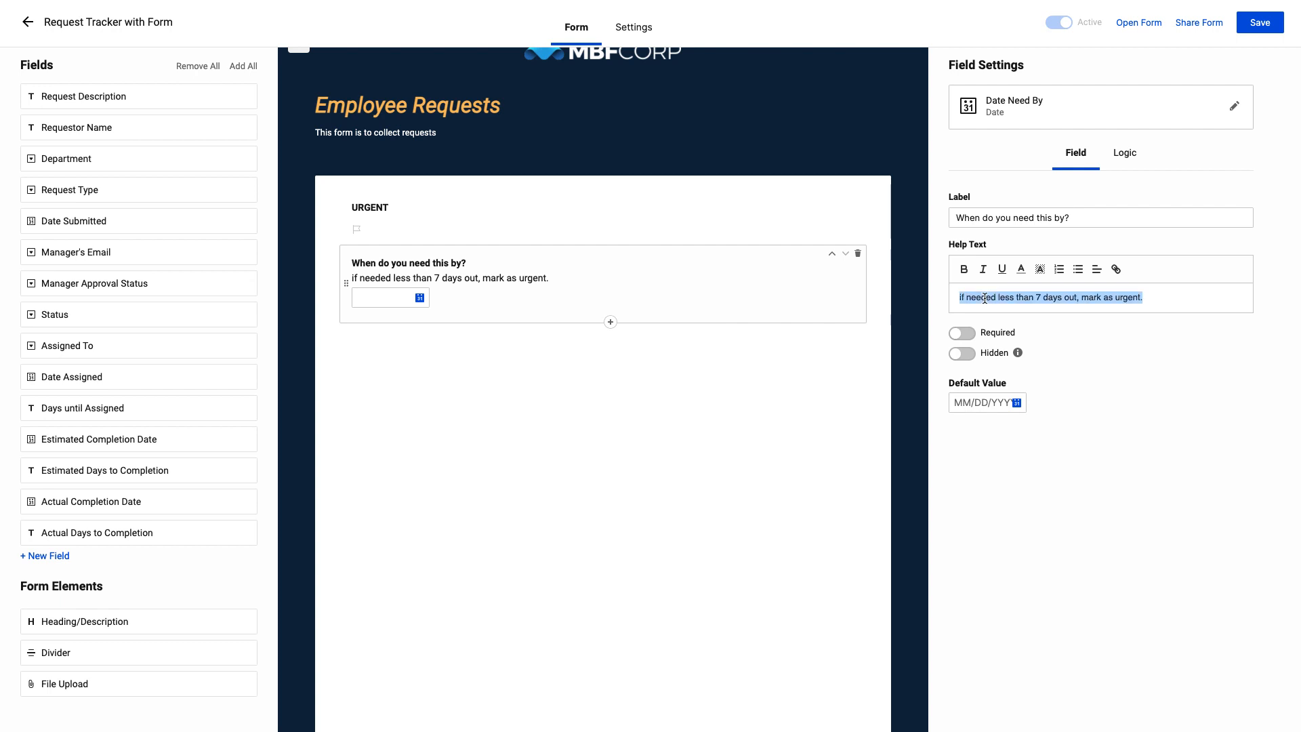
click(963, 269)
click(983, 270)
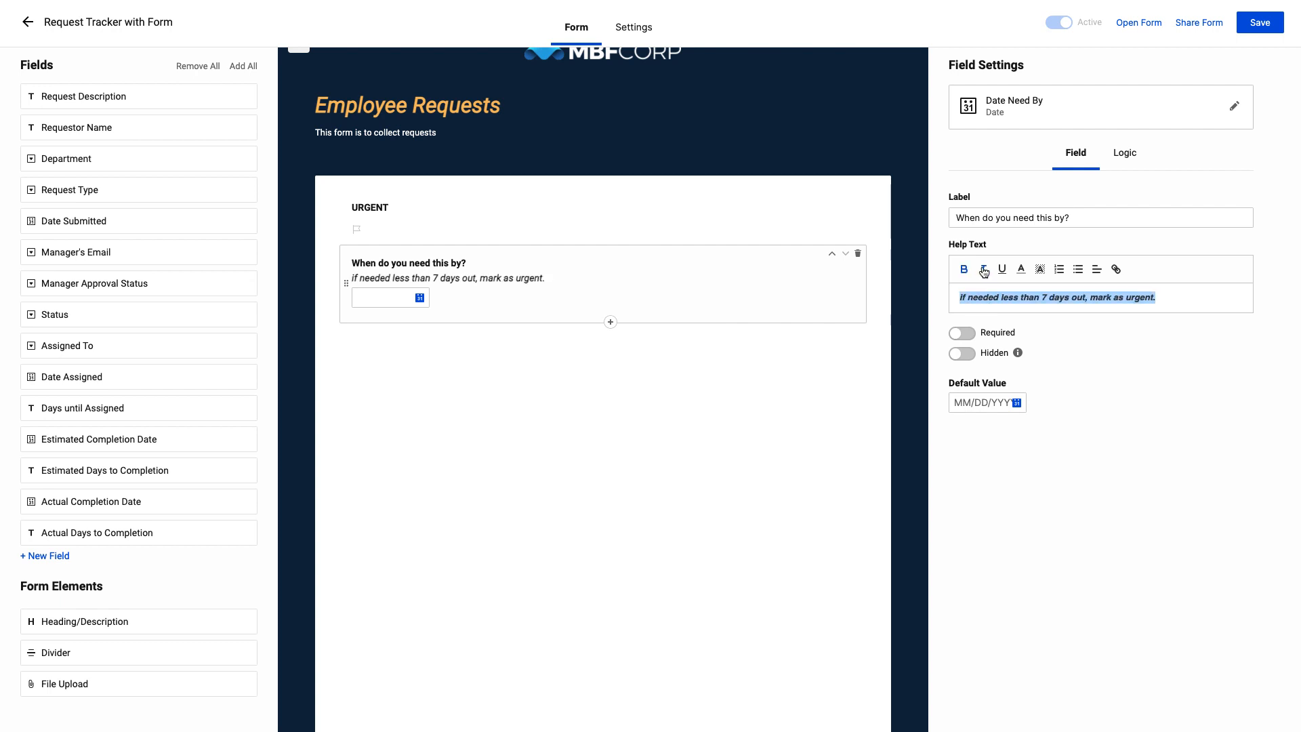
click(1117, 268)
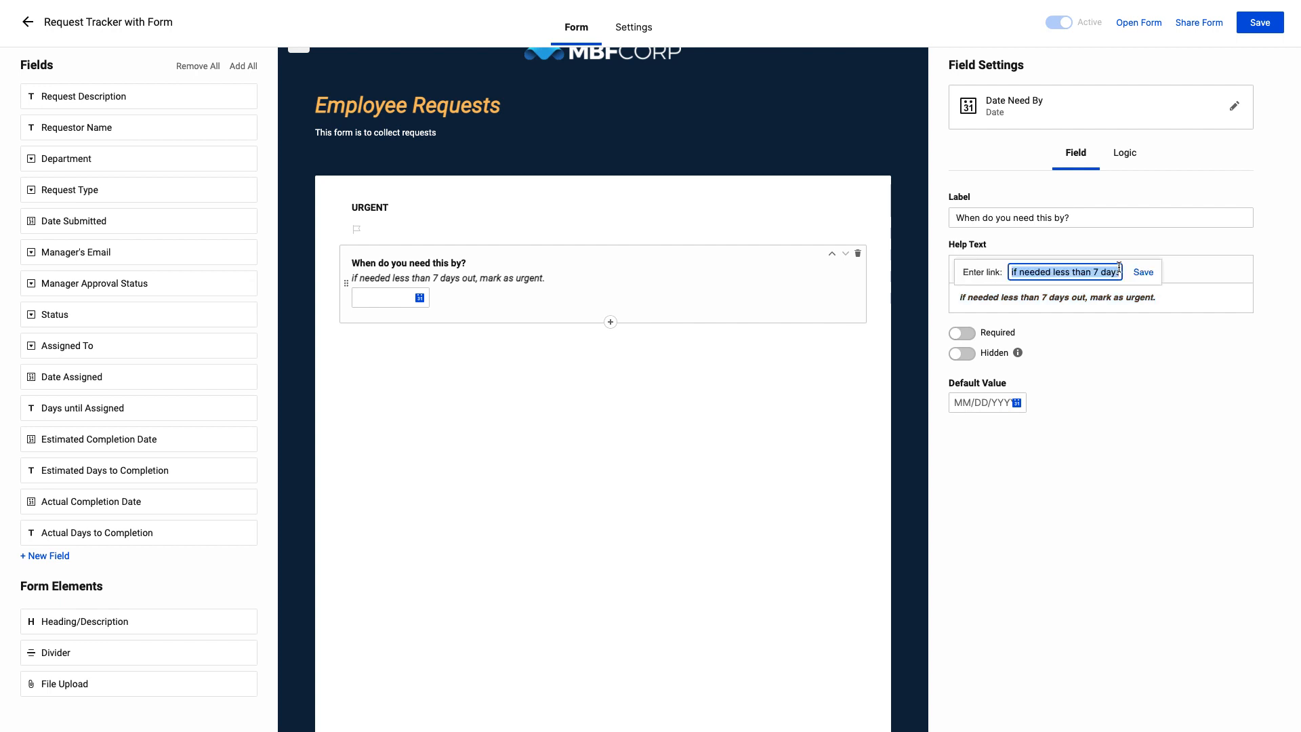
click(1167, 290)
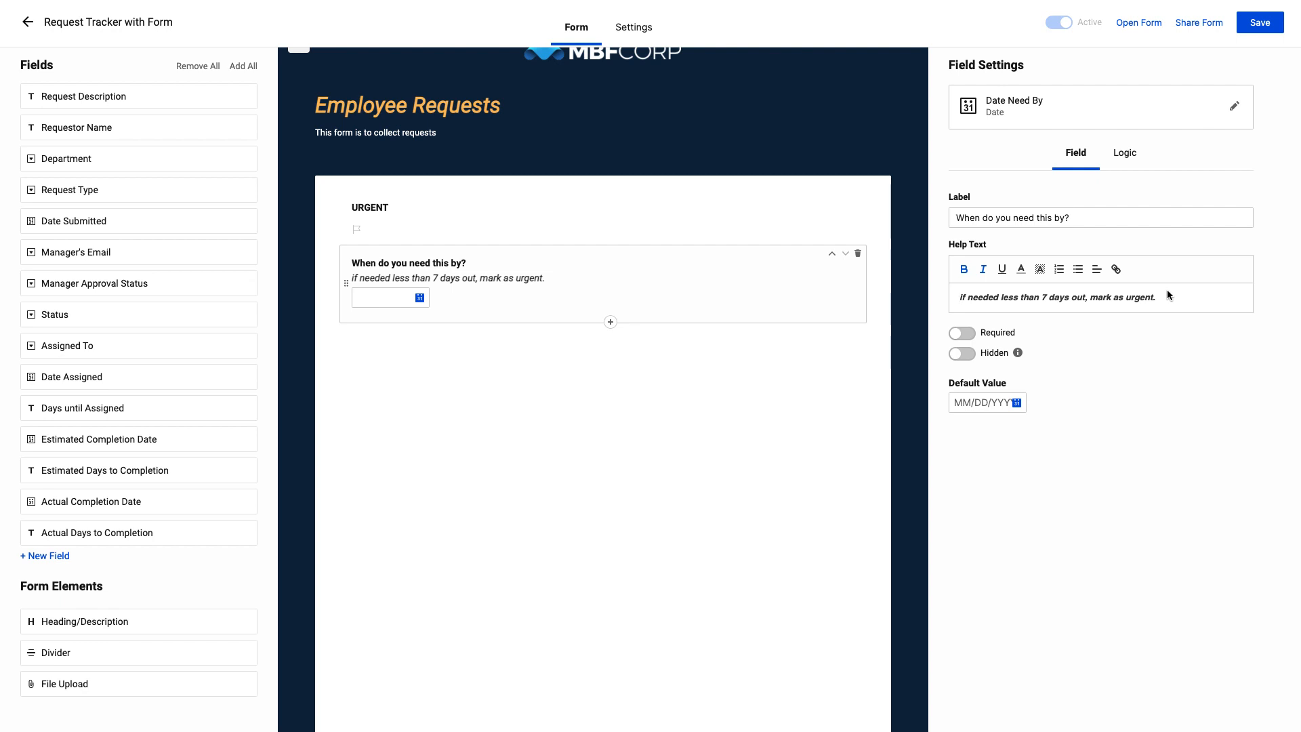
Add the Request Type field to the form below the Date Need By field
scroll(1167, 295, up, 1)
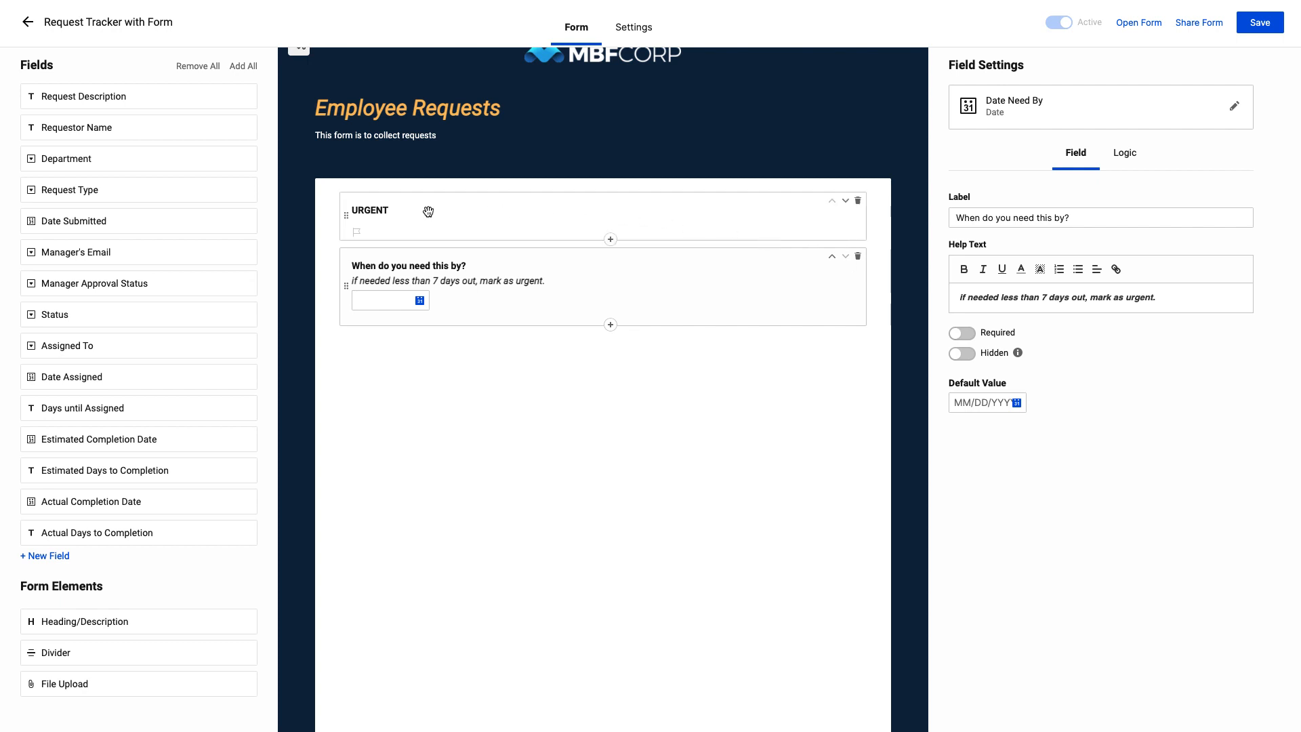
click(246, 193)
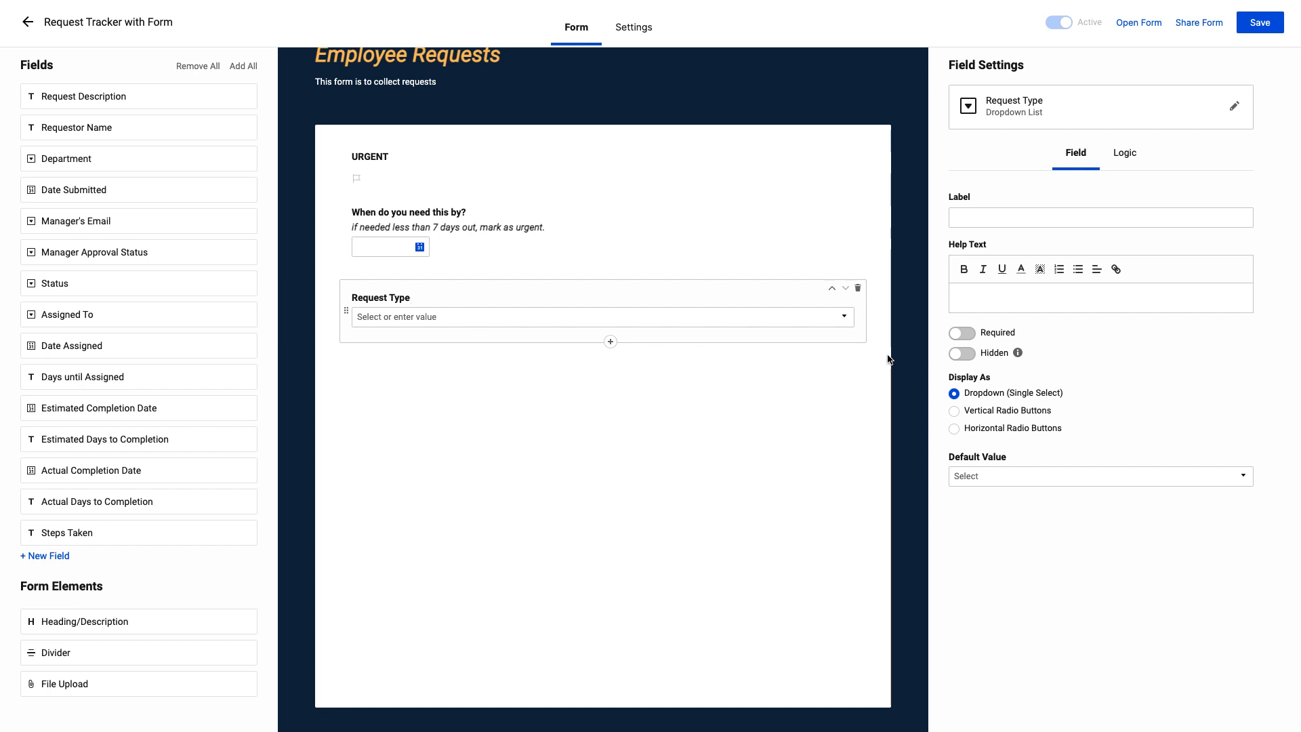
Try hiding the Request Type field with Access as its default value
click(962, 333)
click(961, 355)
mouse_move(1018, 354)
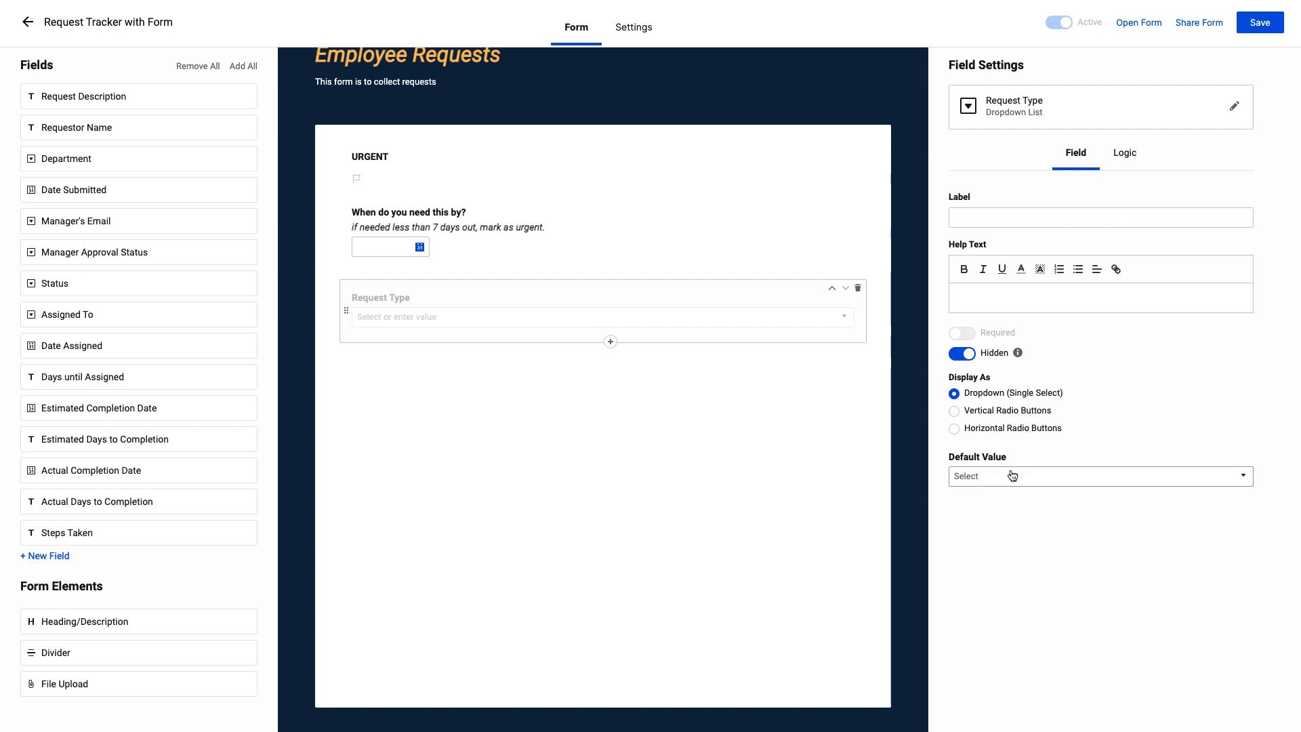
click(971, 360)
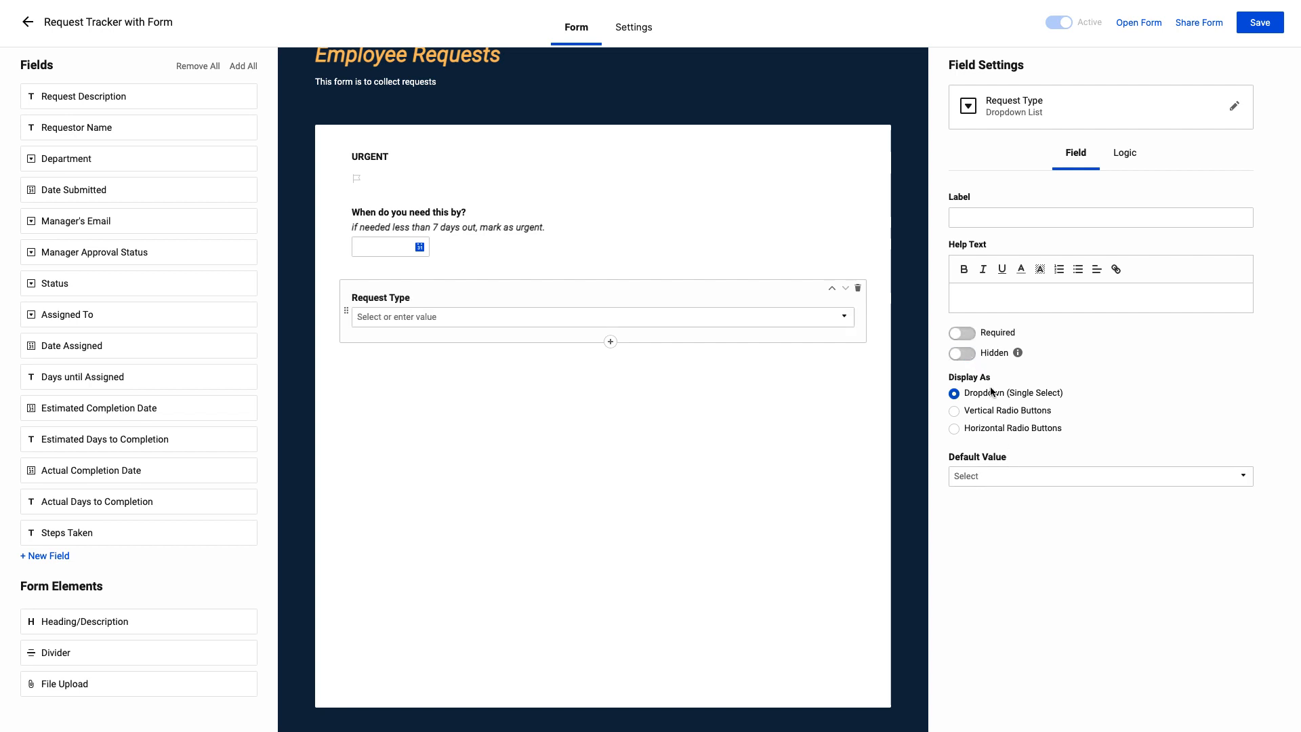
click(1041, 486)
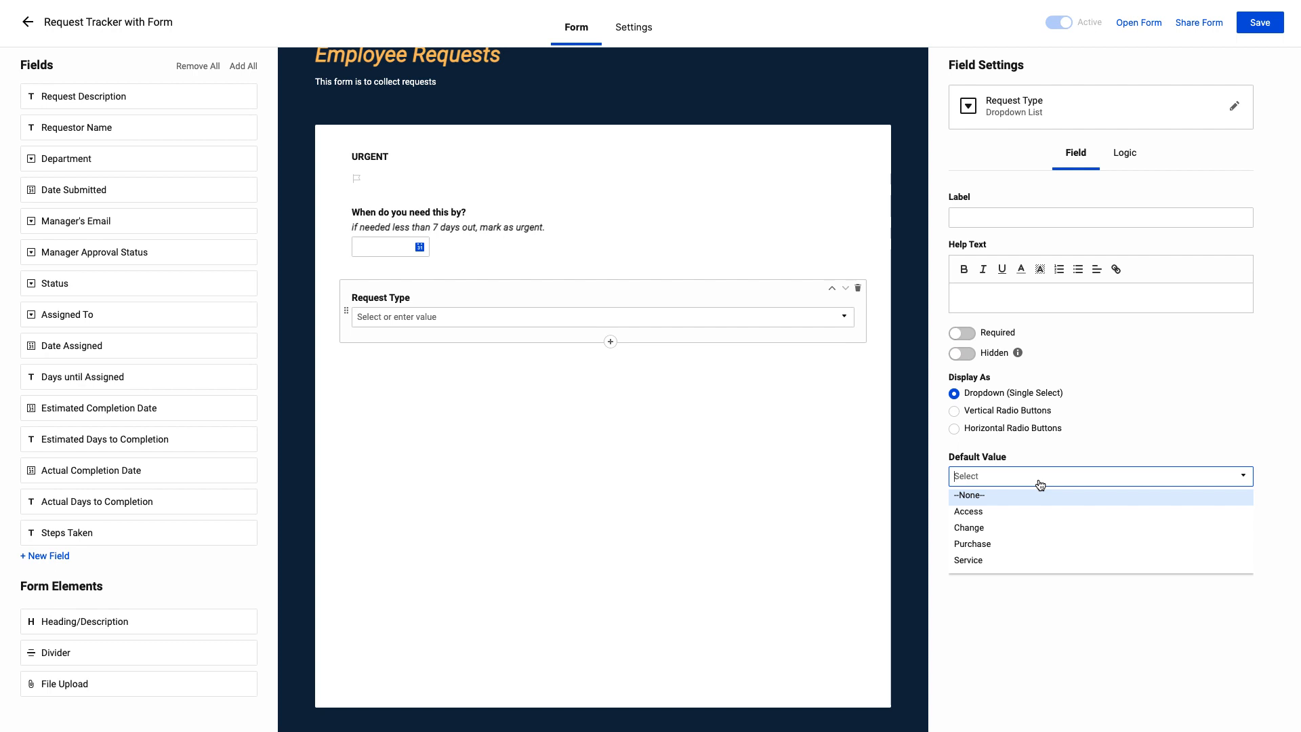
click(1025, 511)
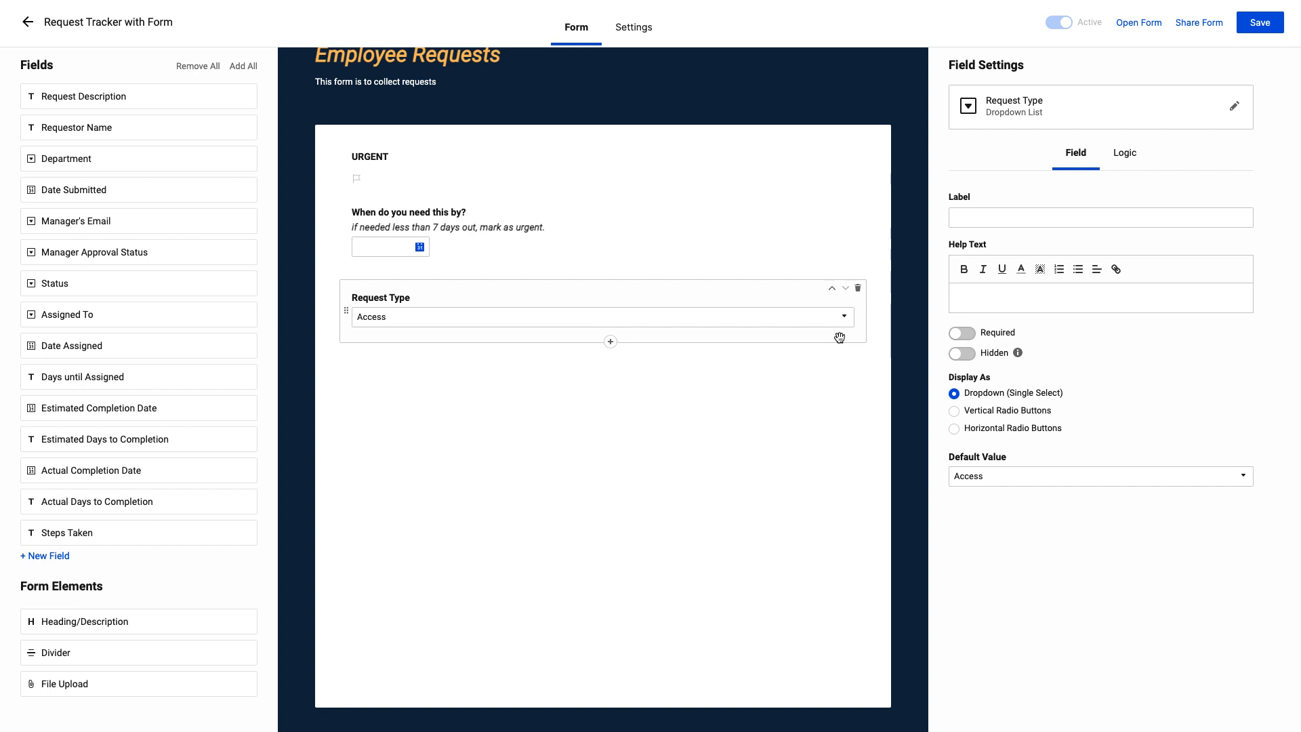
click(960, 354)
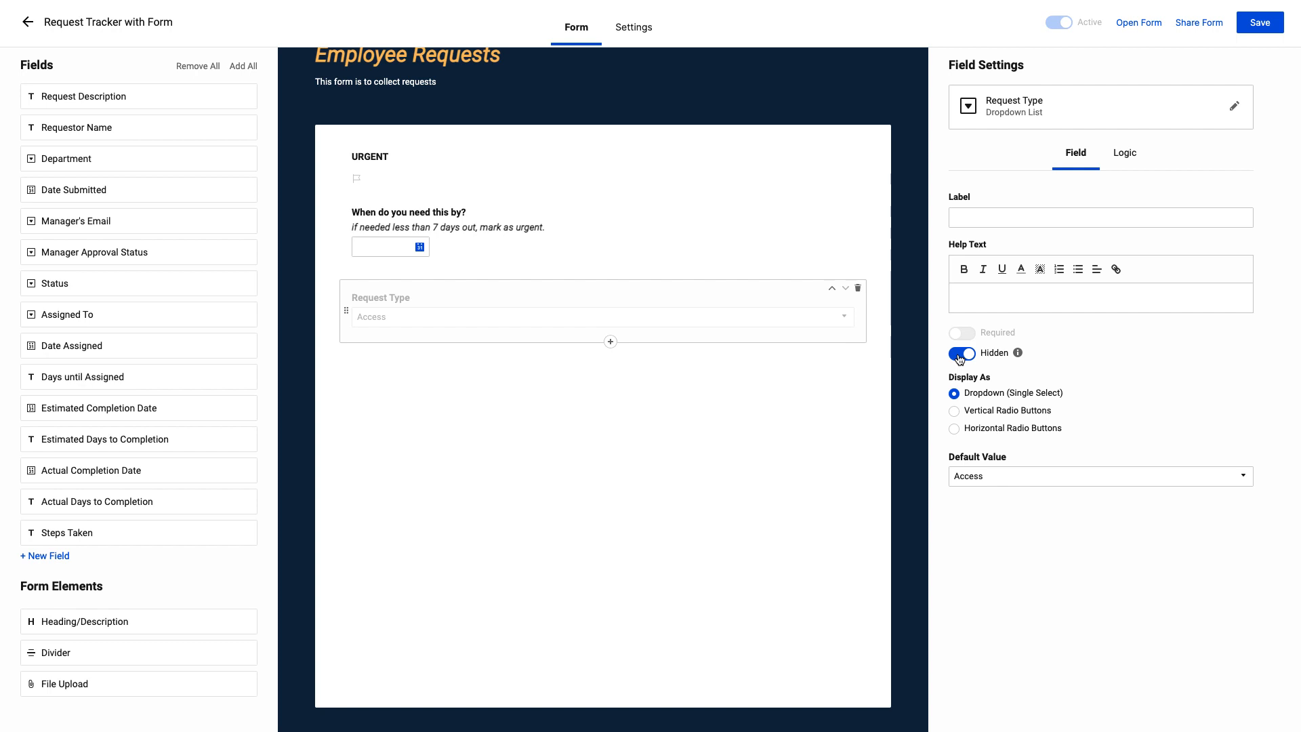
click(959, 355)
Make the Request Type field required, with no default value, and display its options as horizontal radio buttons
click(967, 335)
click(1045, 475)
click(1029, 495)
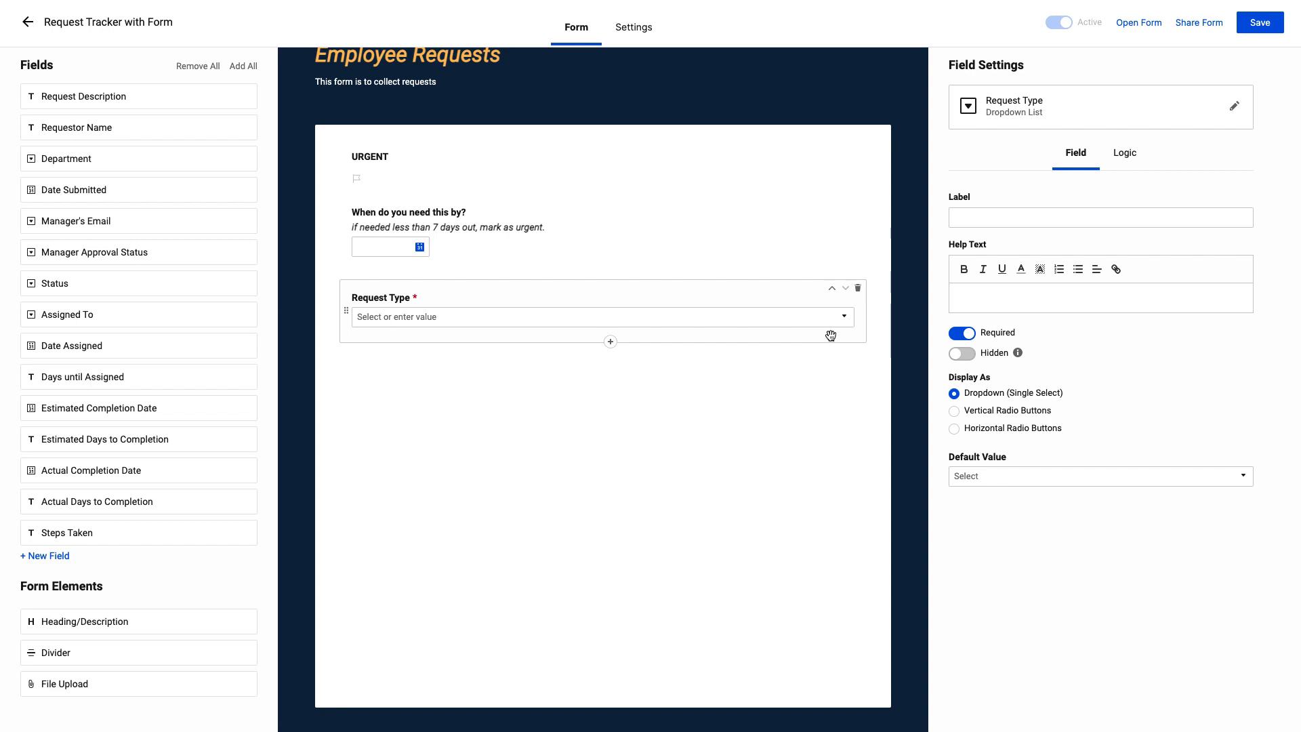
click(954, 412)
click(954, 429)
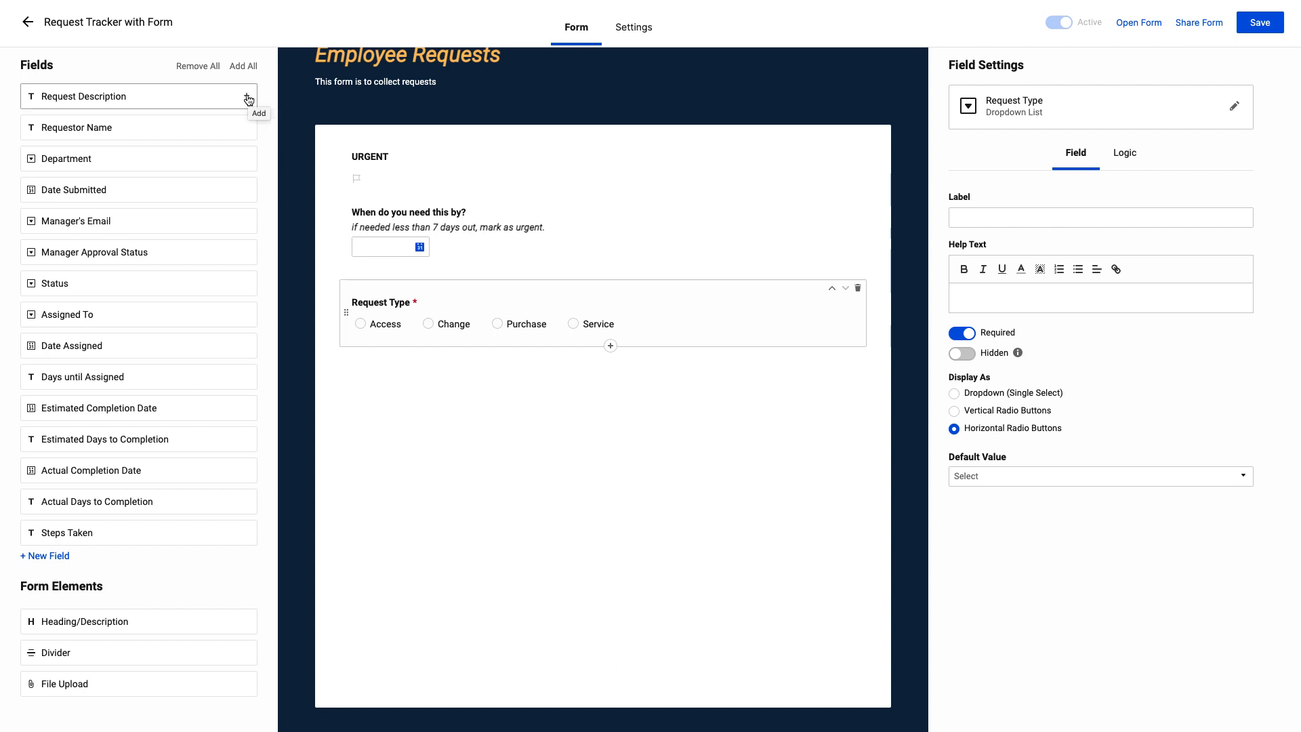
Add the Request Description field to the form below the Request Type field
click(248, 98)
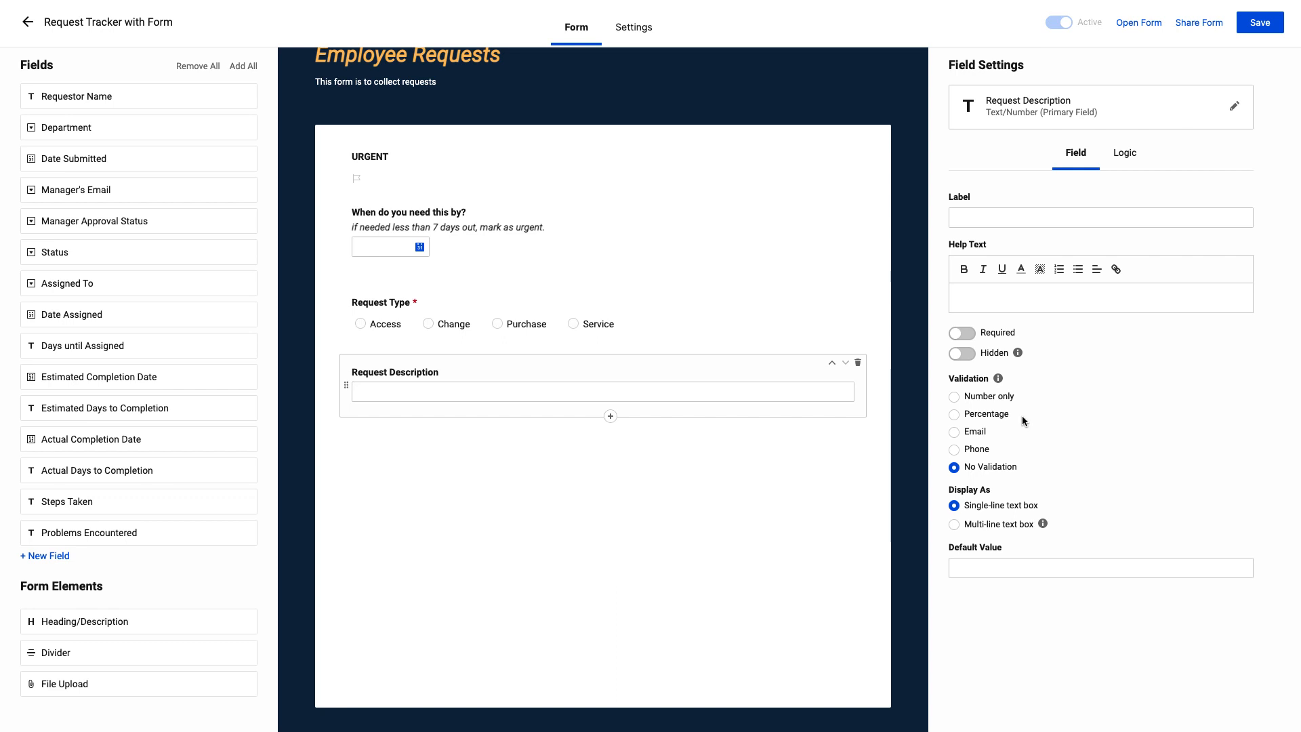
Try the Number only, Percentage, Email and Phone validations on the Request Description field
mouse_move(1001, 383)
click(1005, 401)
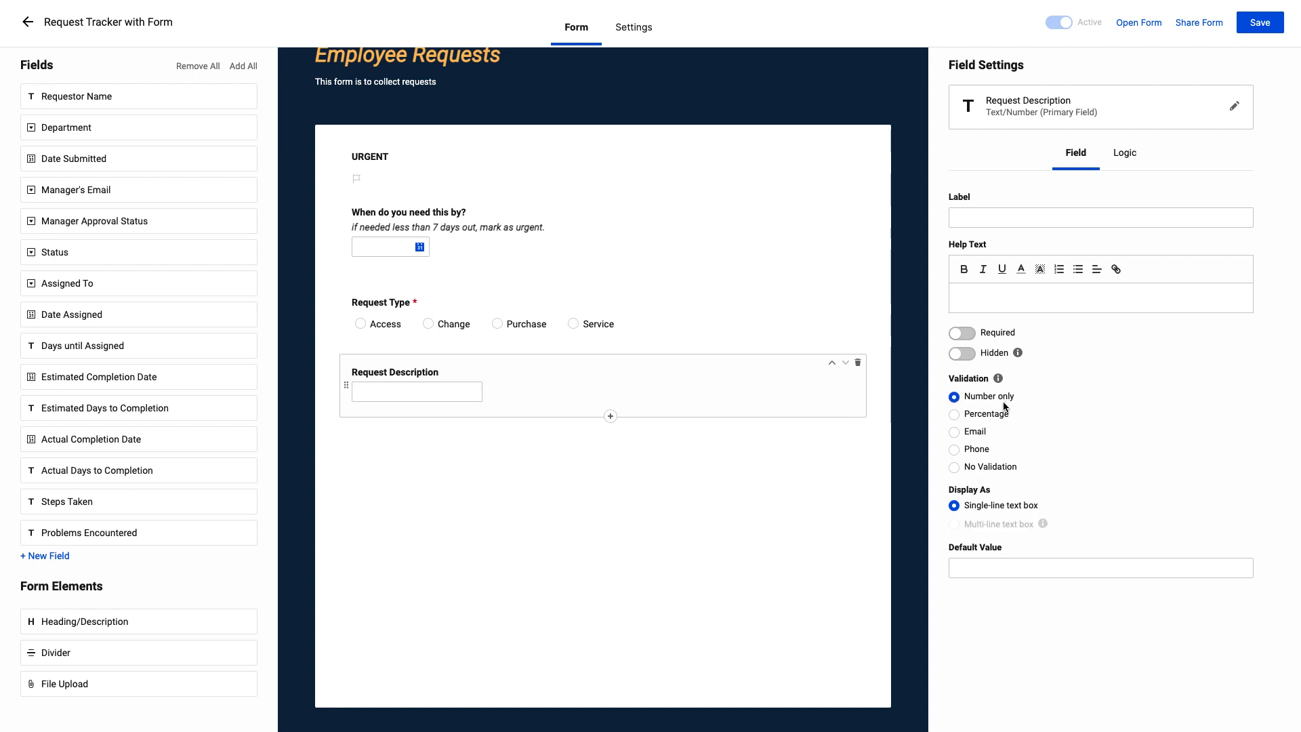
click(997, 419)
click(982, 437)
click(976, 451)
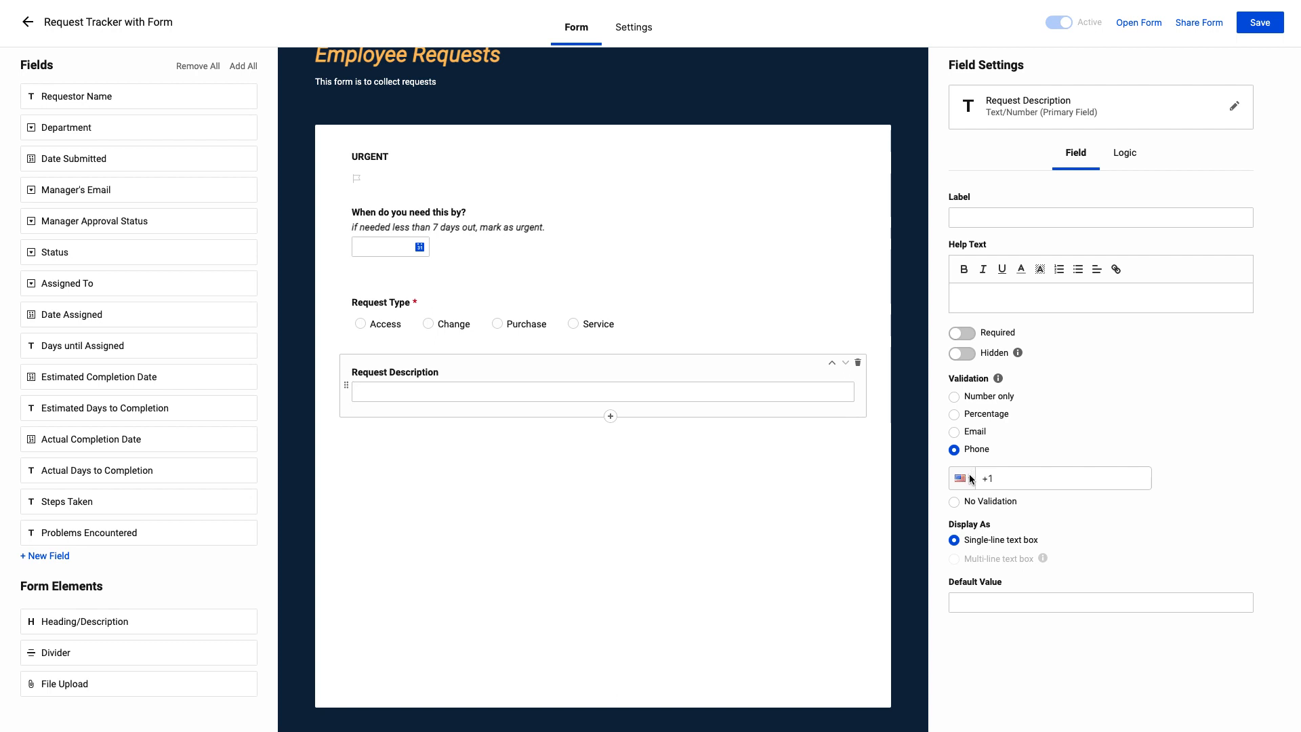
click(970, 479)
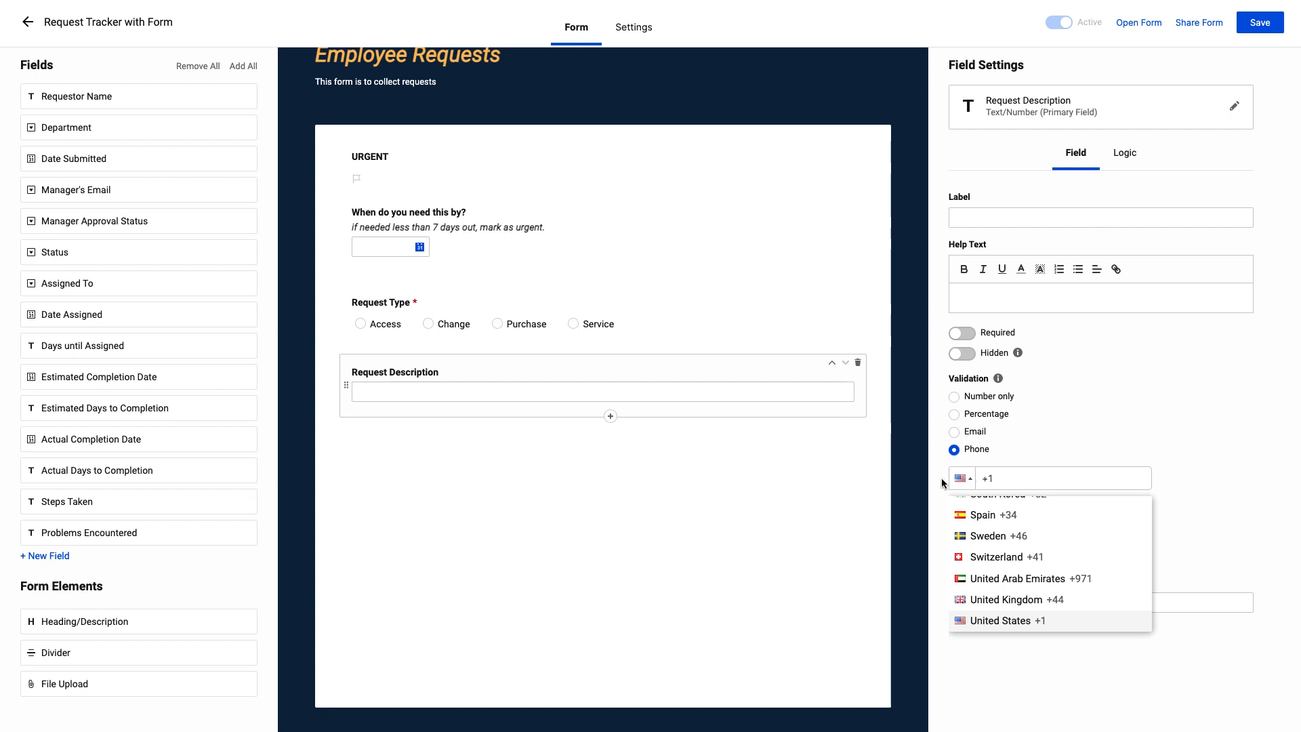
click(941, 478)
click(954, 501)
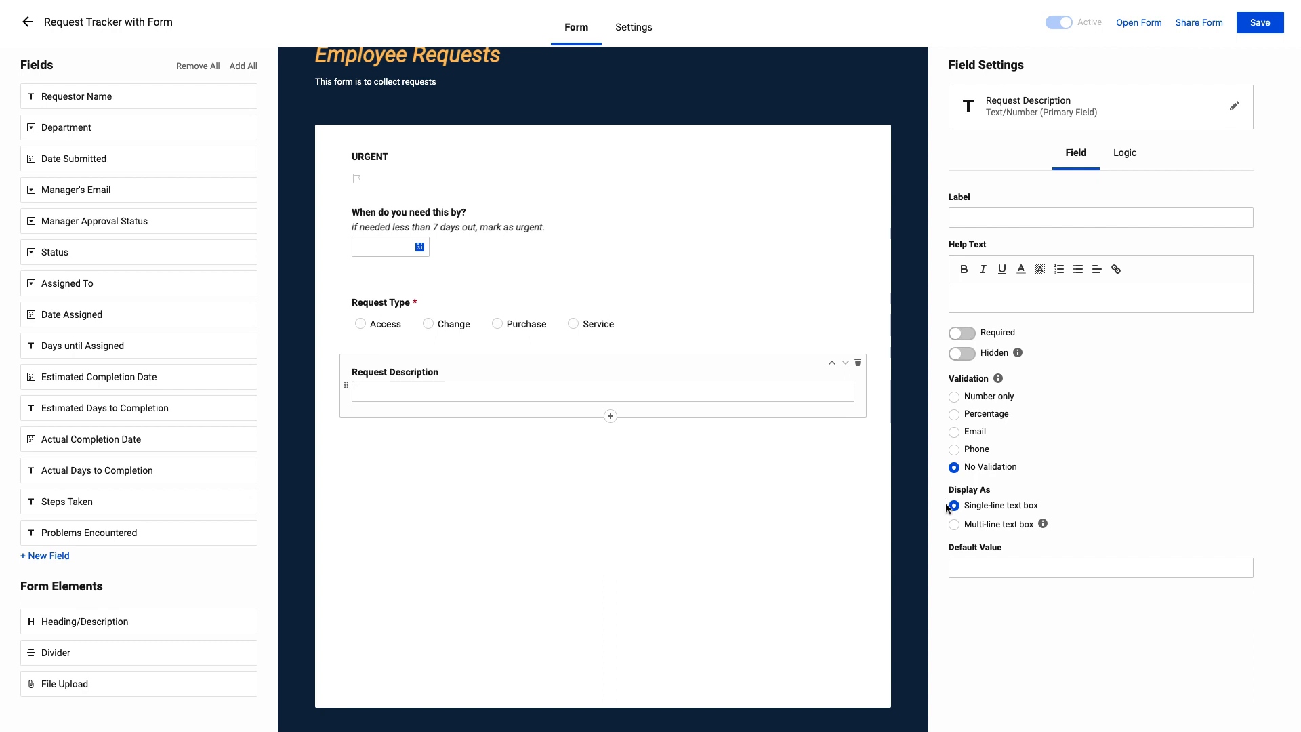
Display the Request Description field as a multi-line text box
click(954, 525)
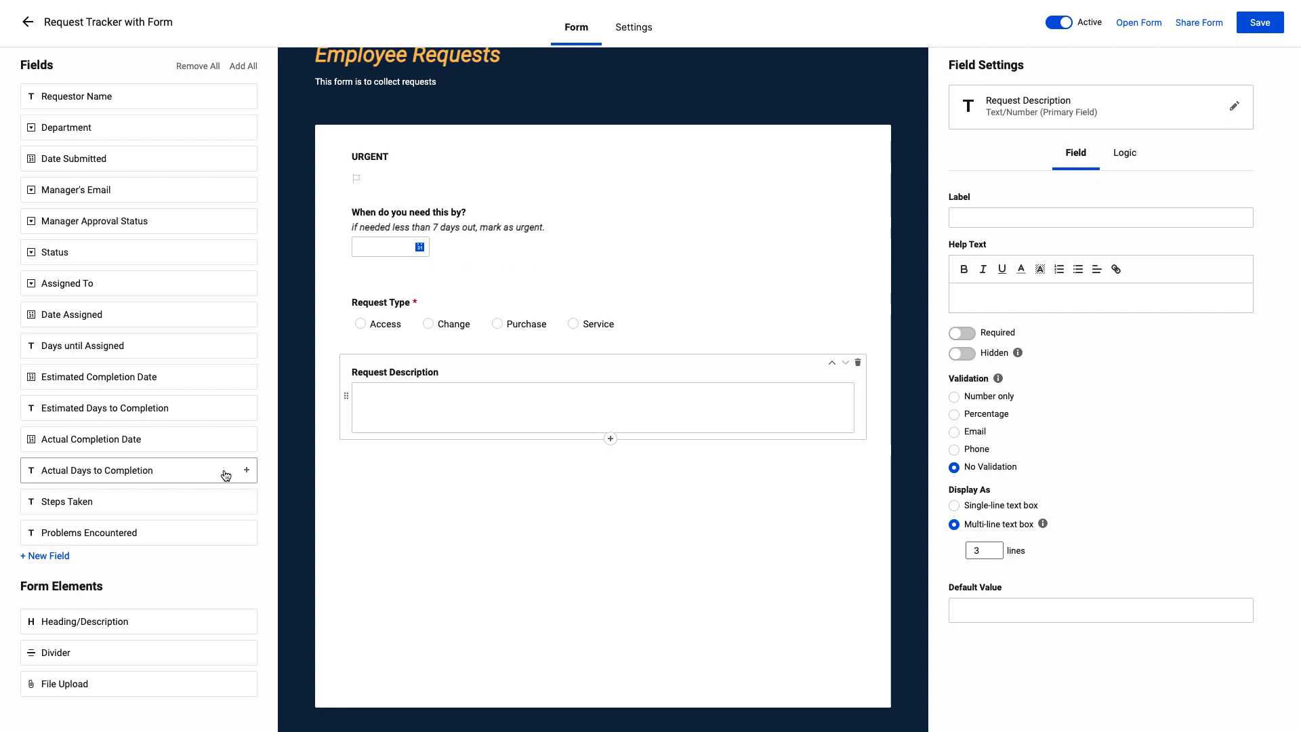
Insert a new Checkbox field named "Why is this an urgent request?" directly below the URGENT field
click(61, 557)
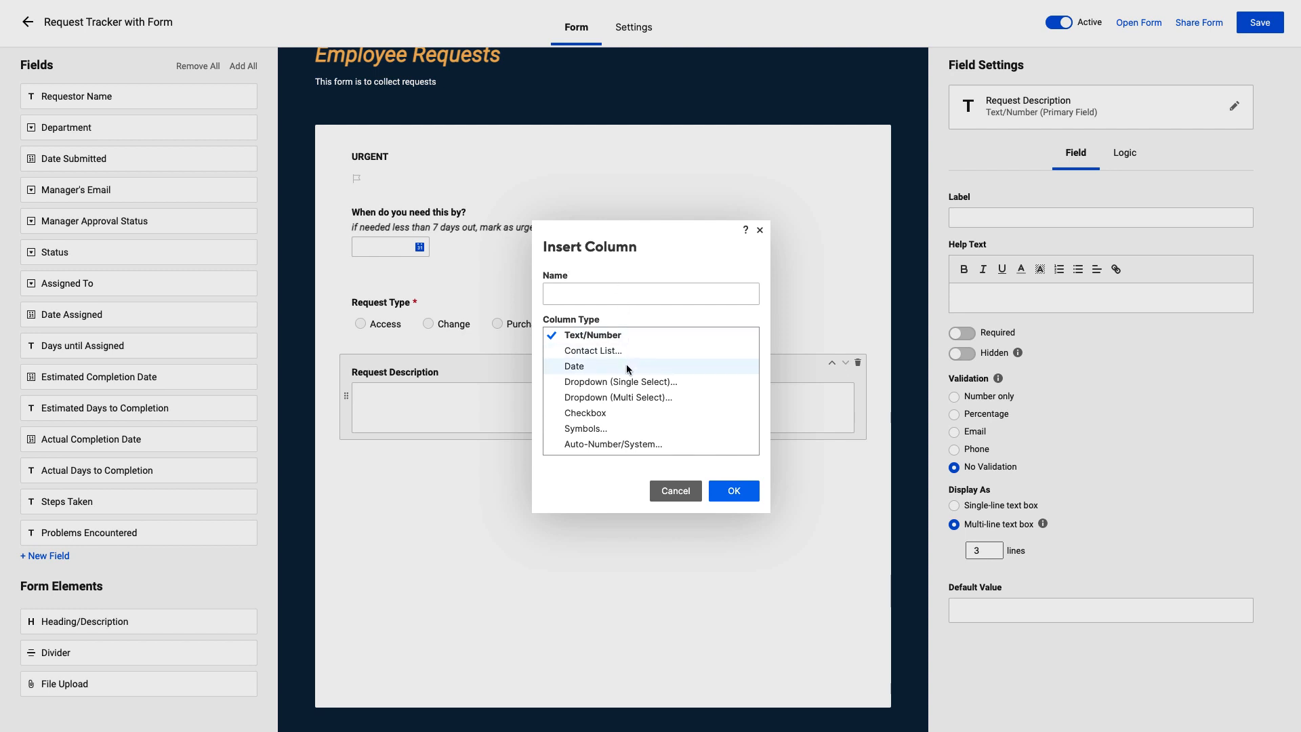
click(760, 231)
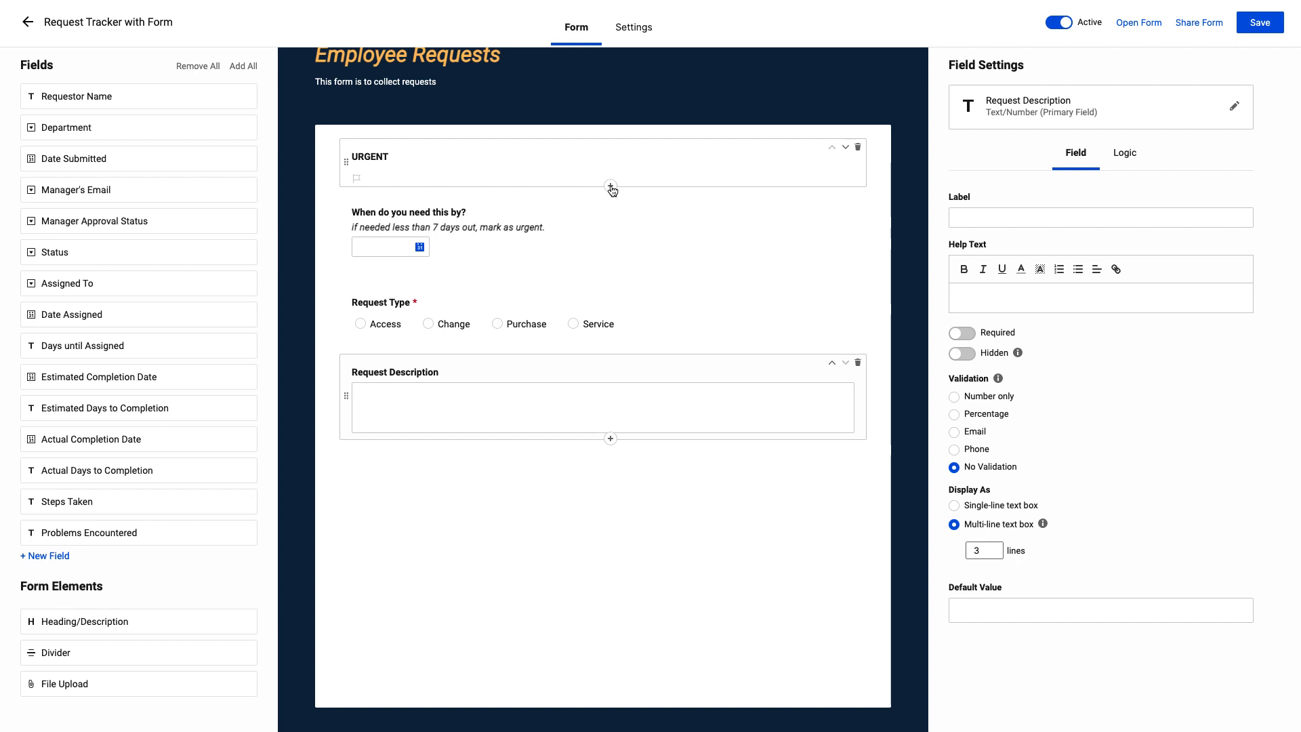
click(611, 187)
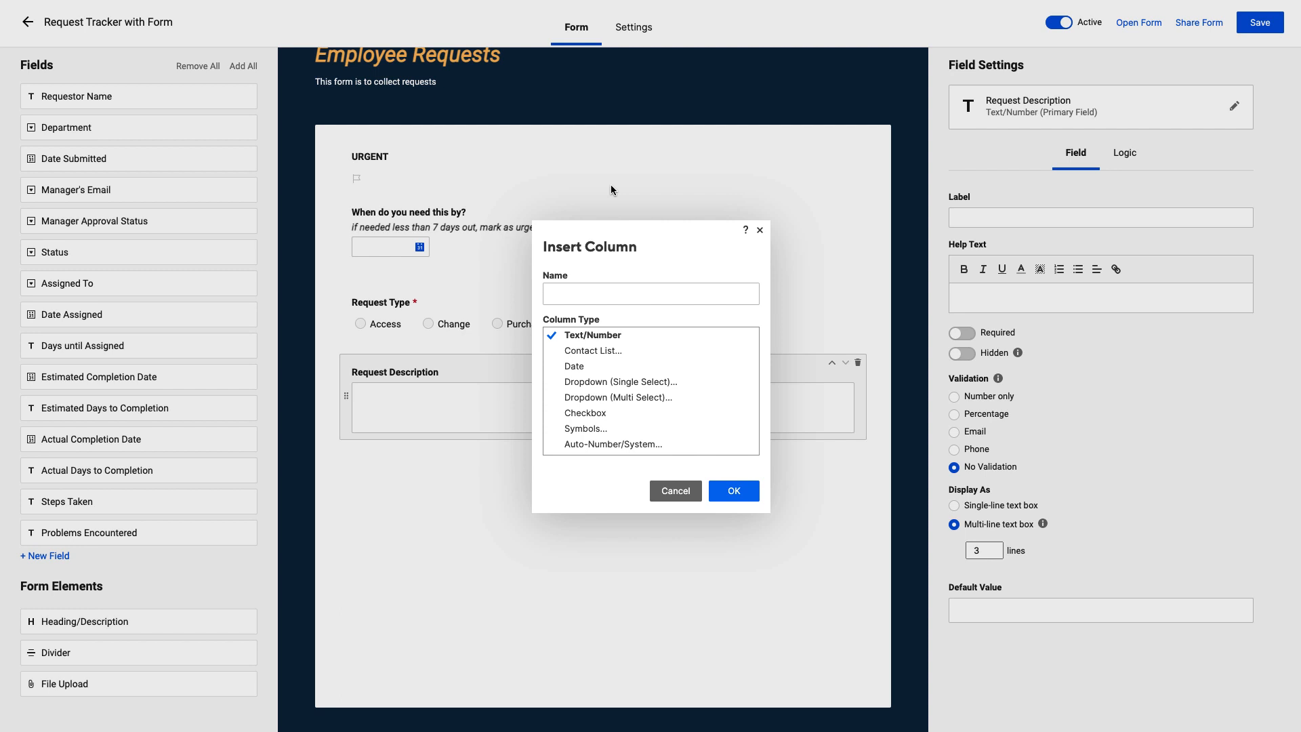
text(Why is this an urgent request?)
click(615, 413)
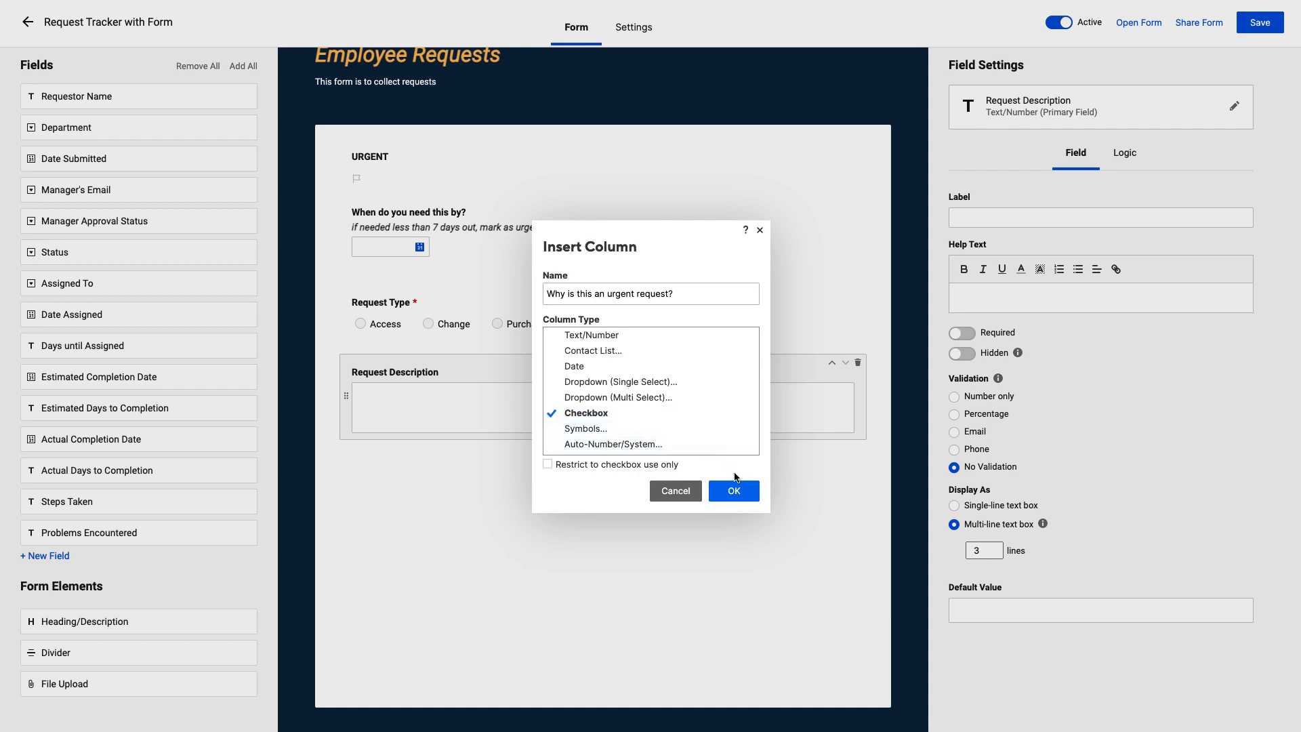
click(741, 493)
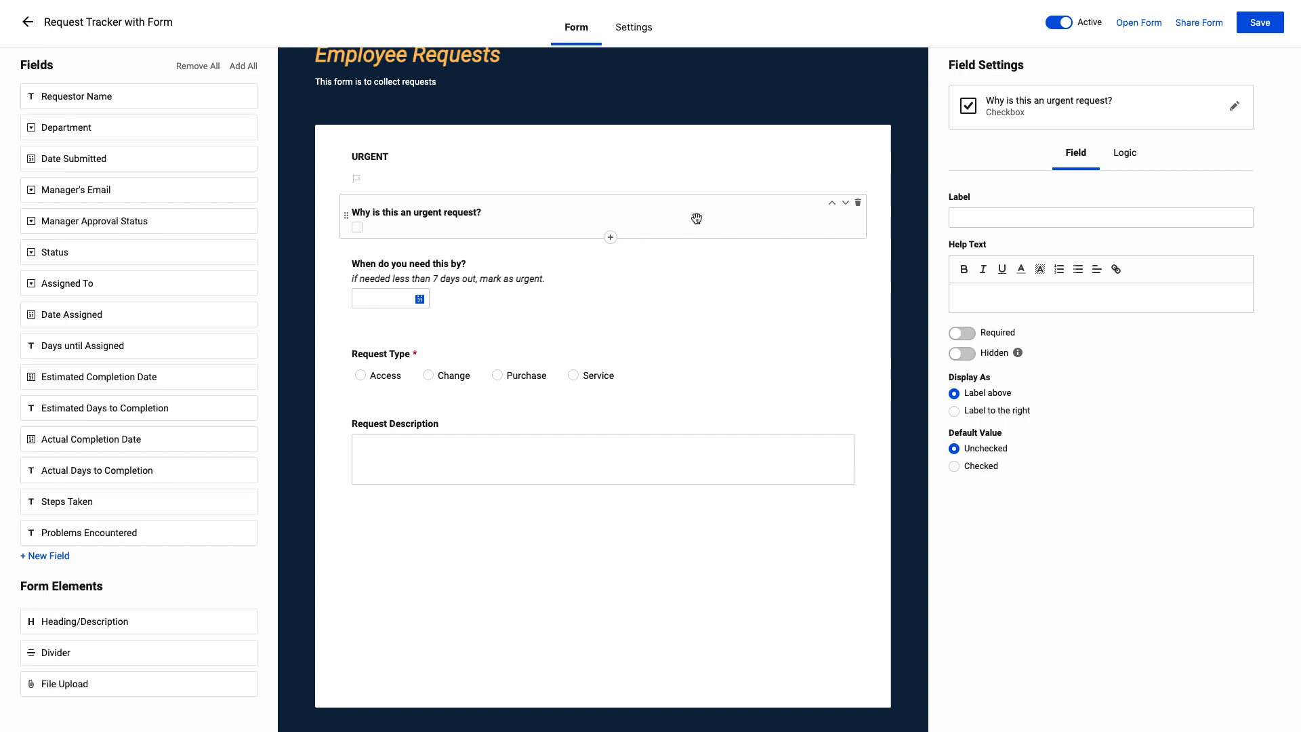
Change the "Why is this an urgent request?" column type to Text/Number and make the field required
click(1235, 108)
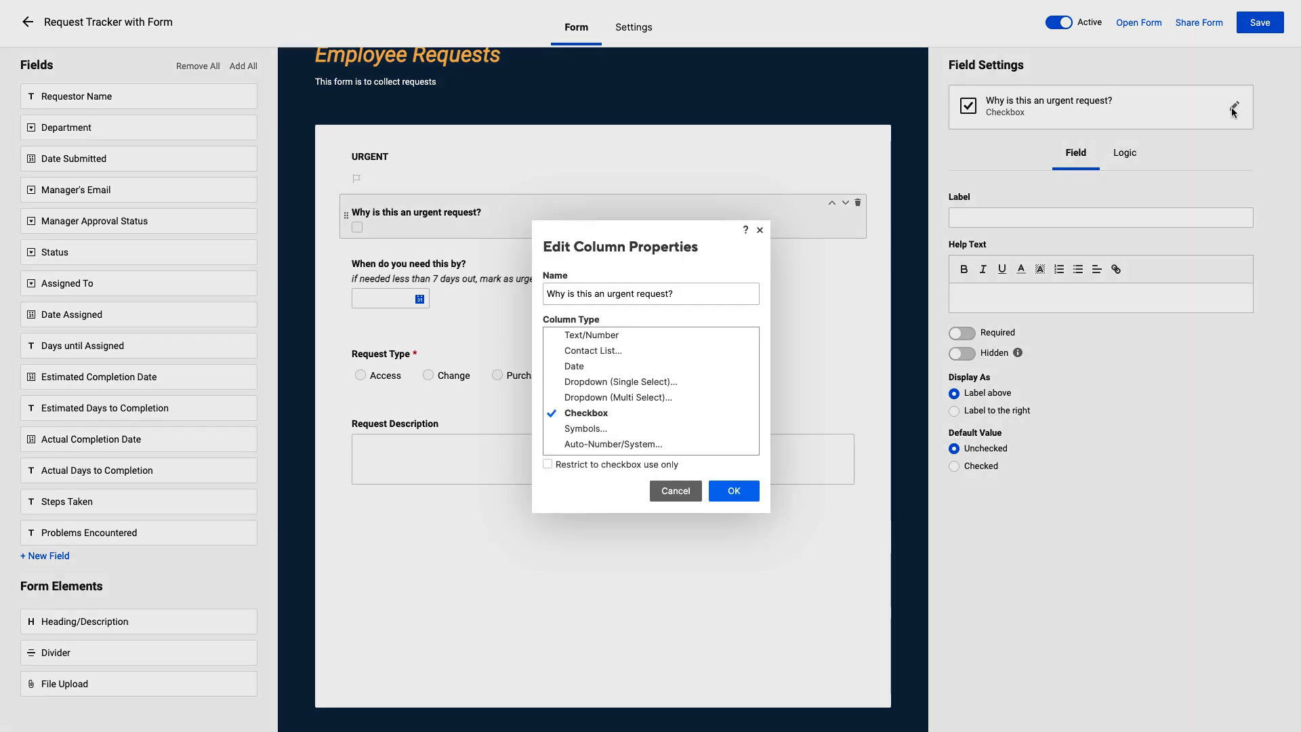
click(717, 333)
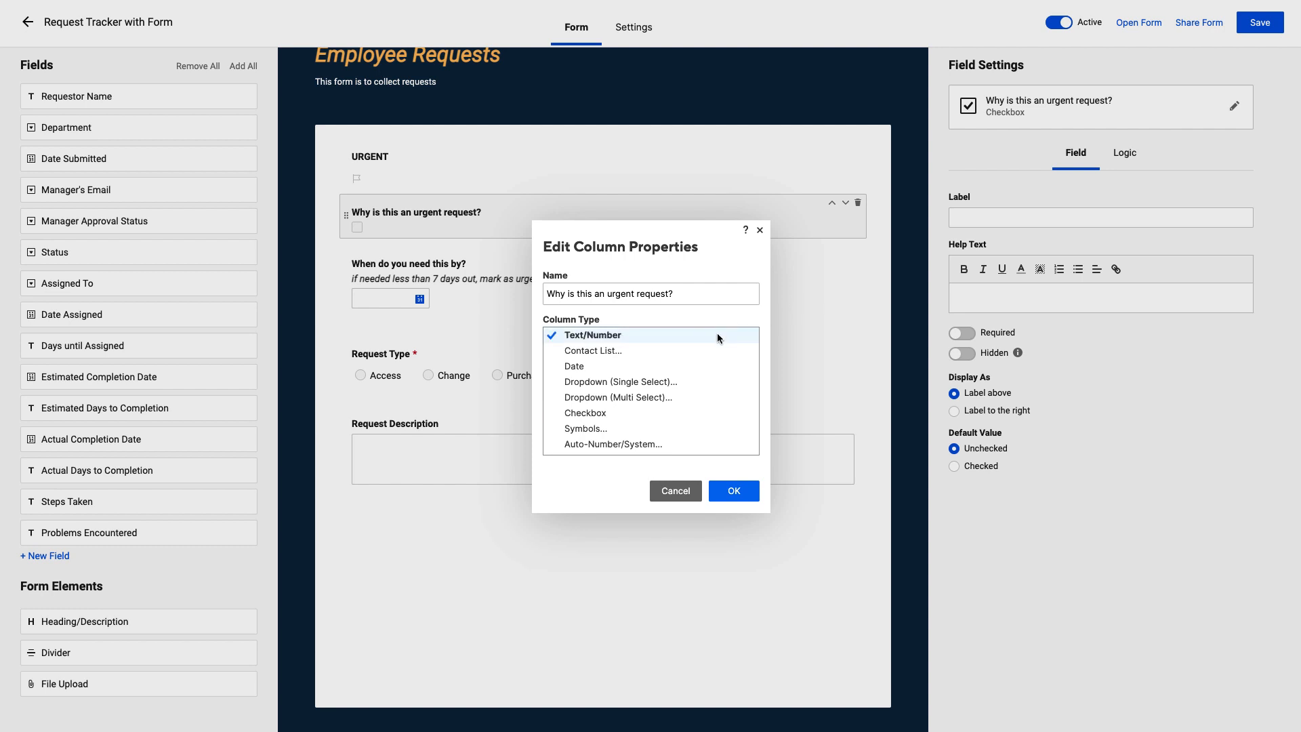
click(727, 494)
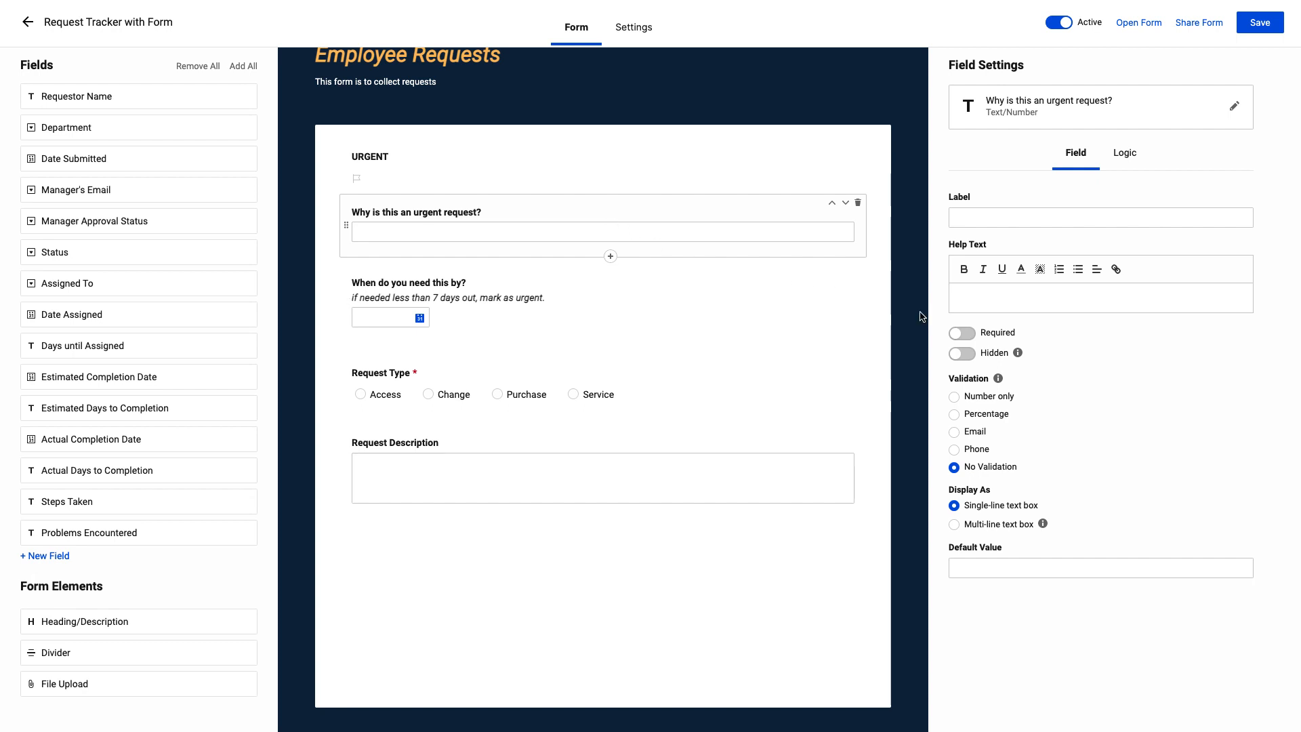
click(963, 338)
Add a logic rule to the URGENT field that shows "Why is this an urgent request?" when URGENT is checked
click(673, 177)
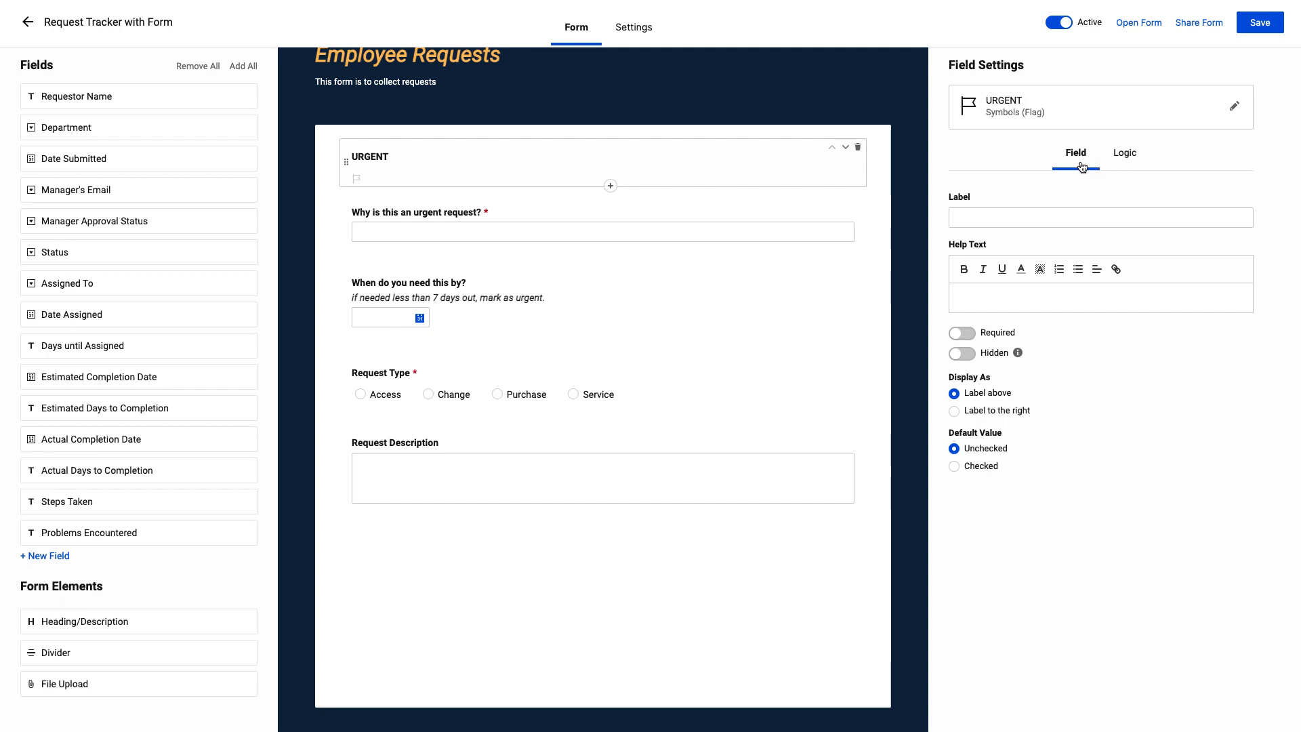
click(1127, 166)
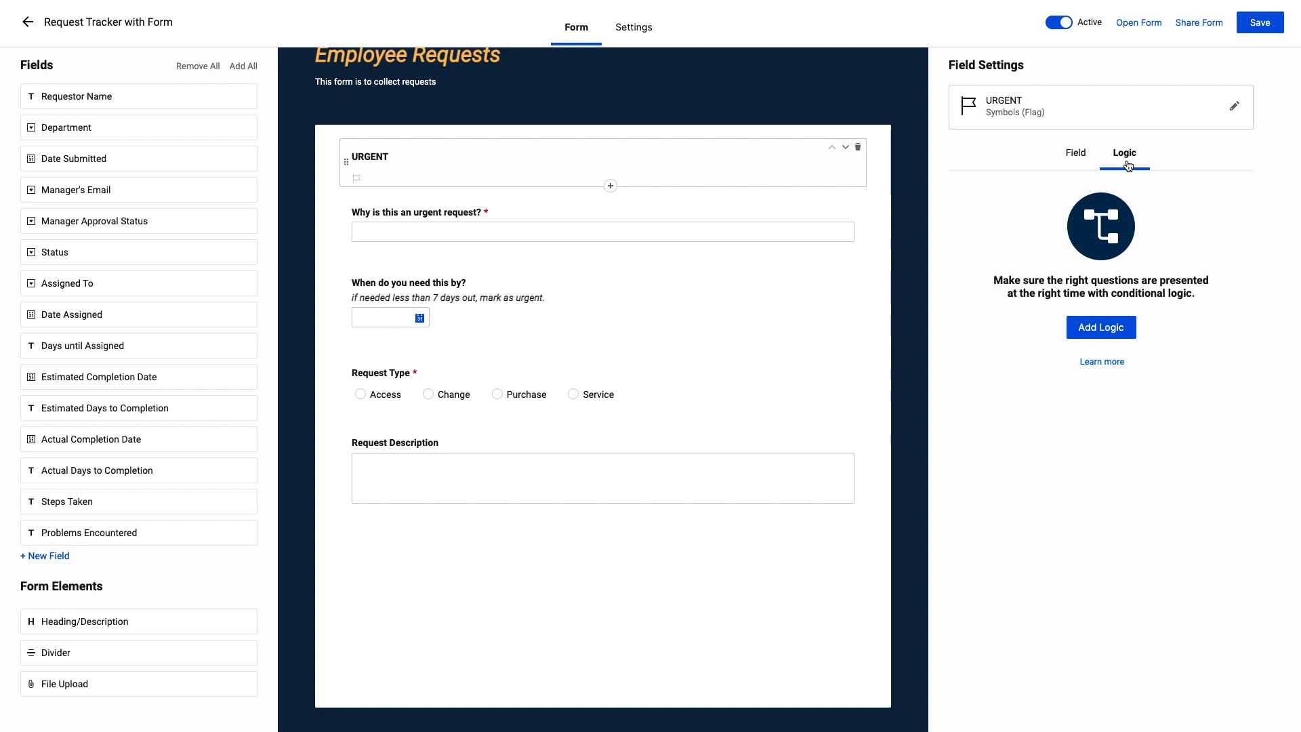
click(1123, 334)
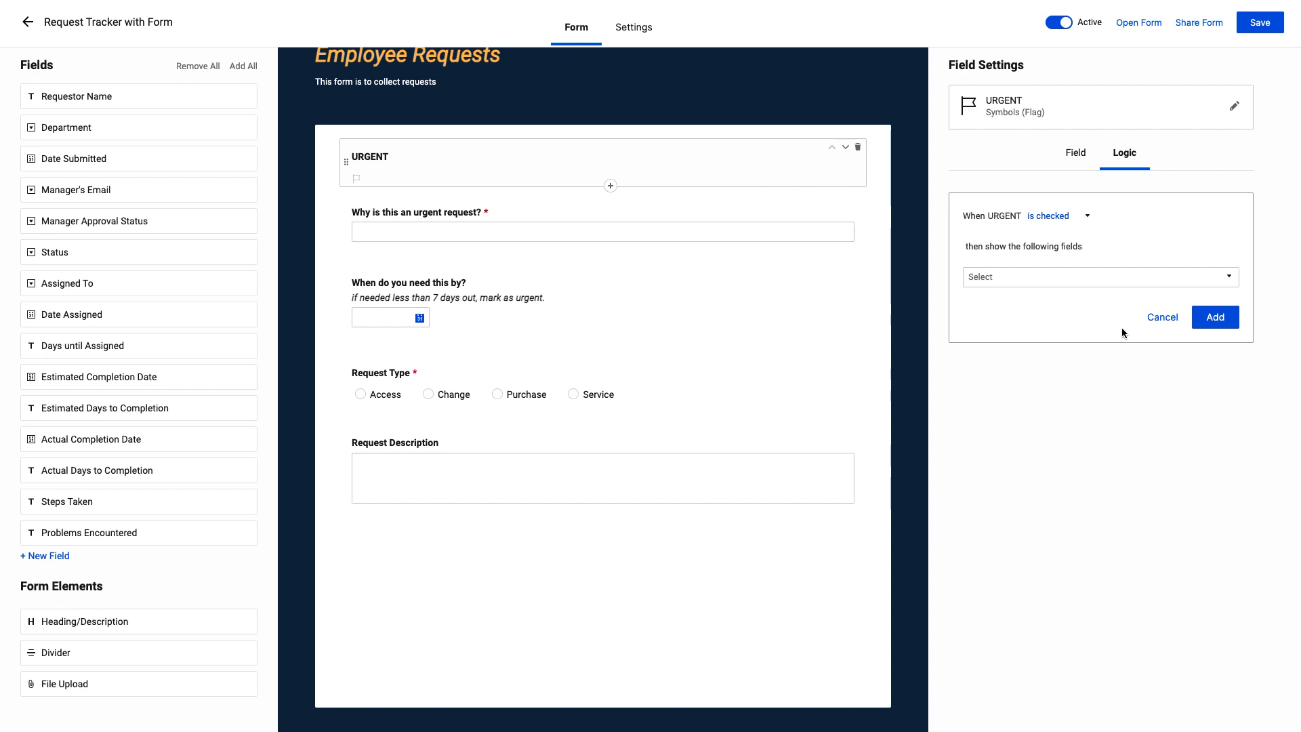
click(1088, 229)
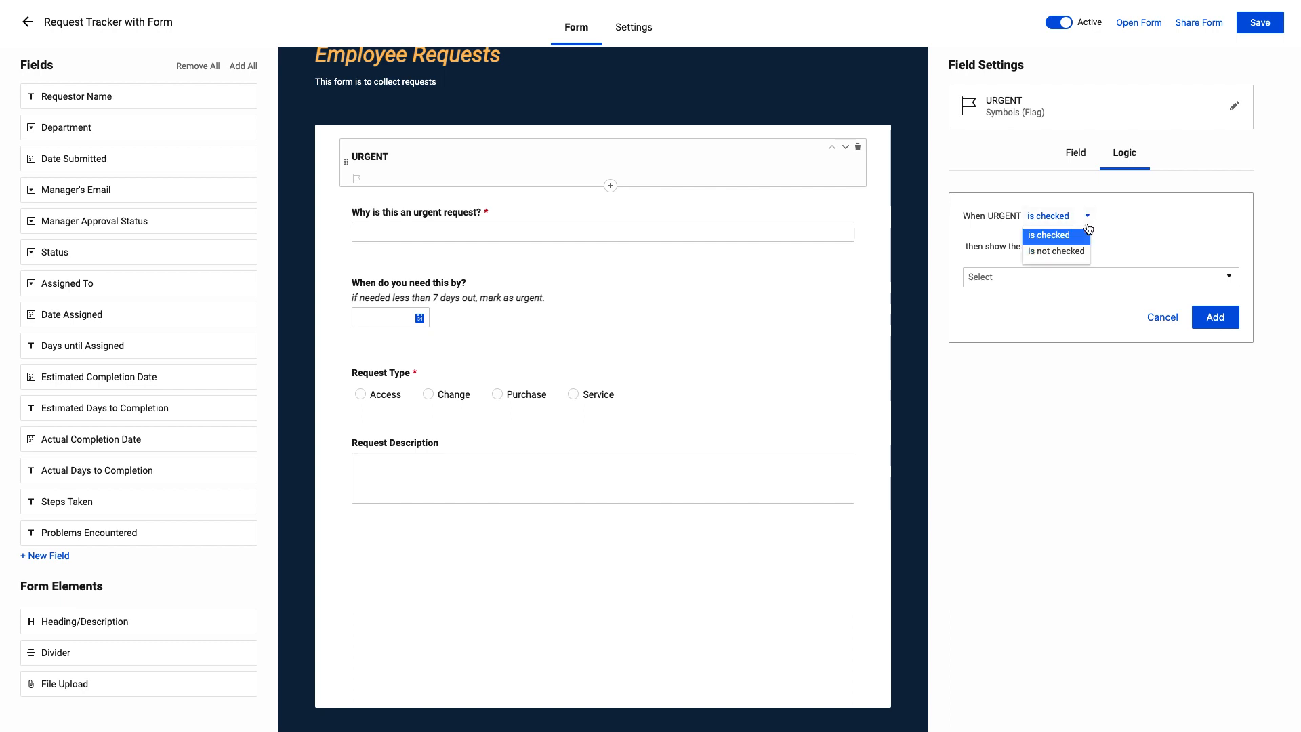
click(1105, 235)
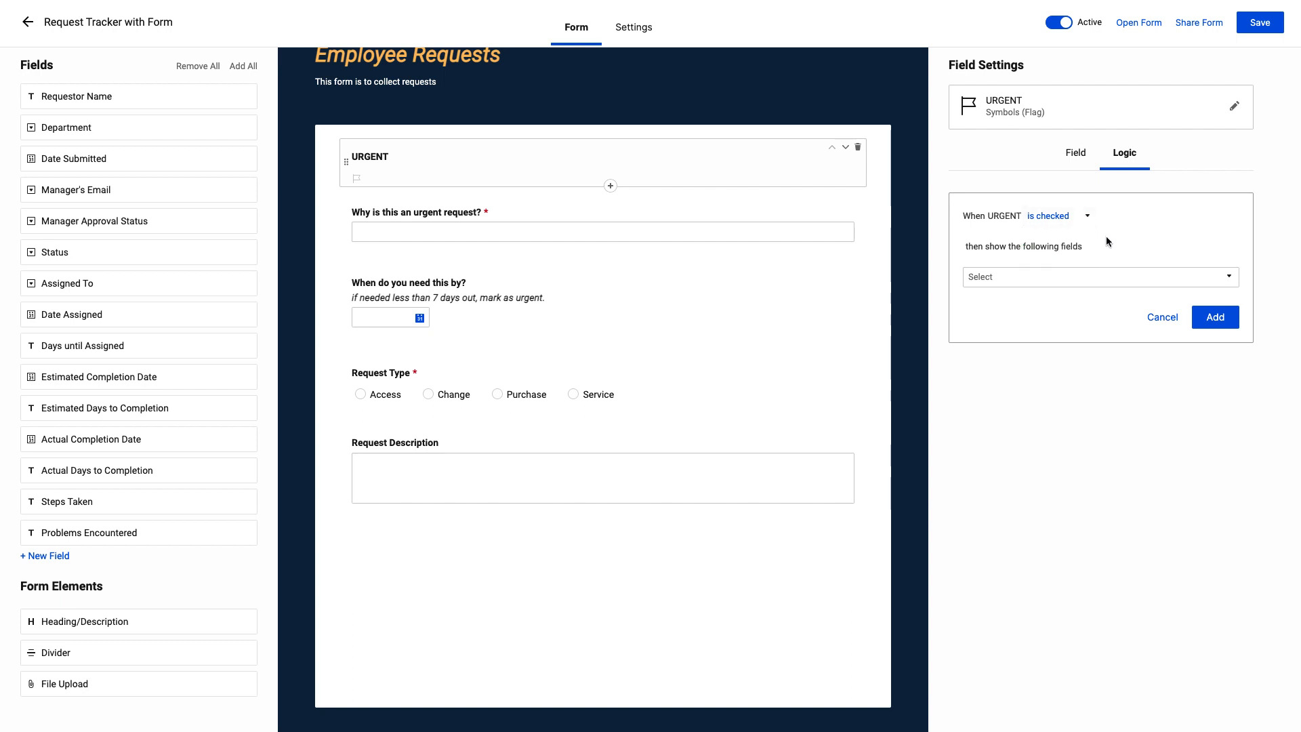
click(1109, 279)
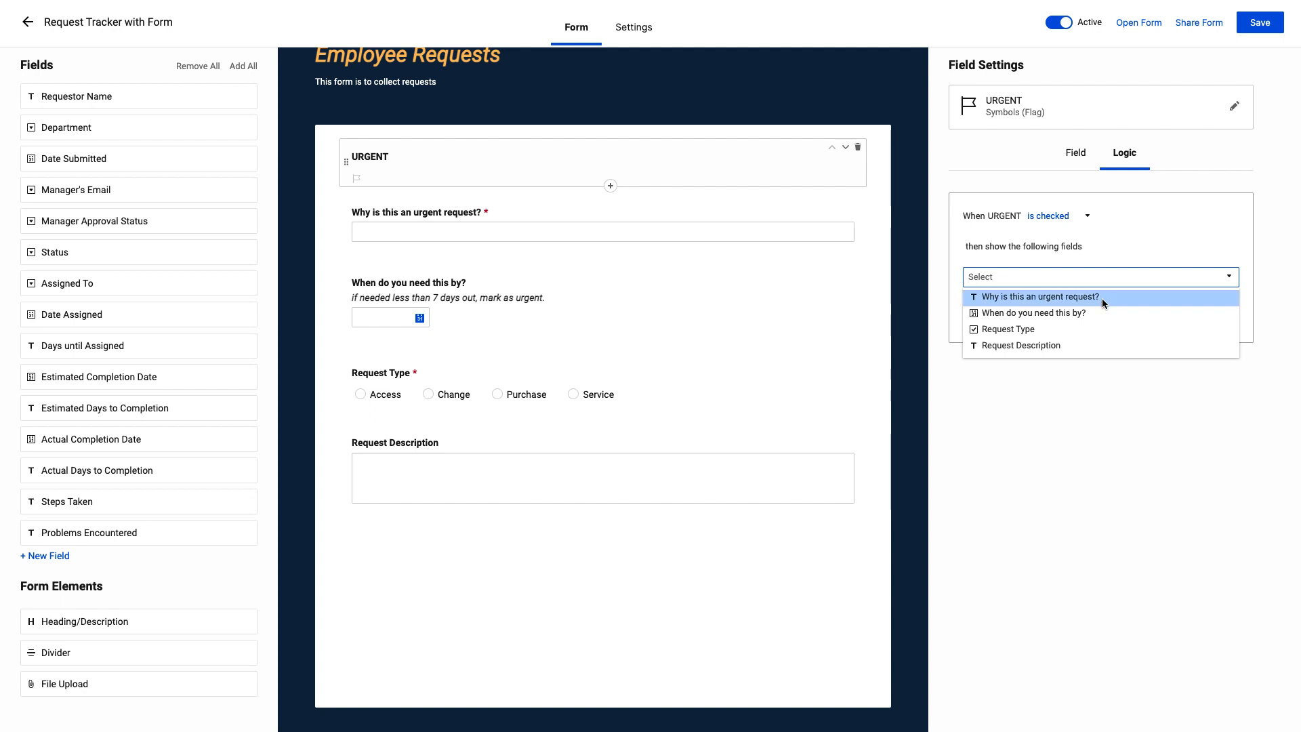
click(1102, 298)
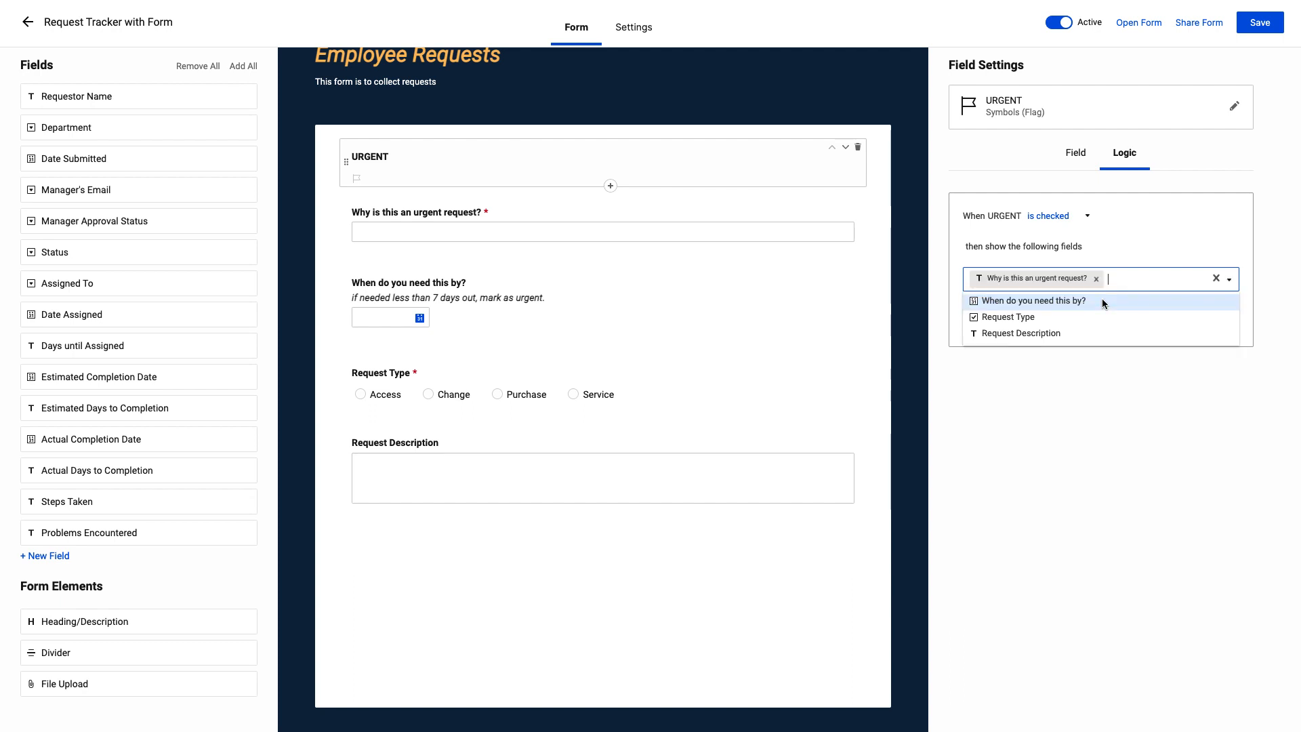
click(1135, 239)
click(1215, 321)
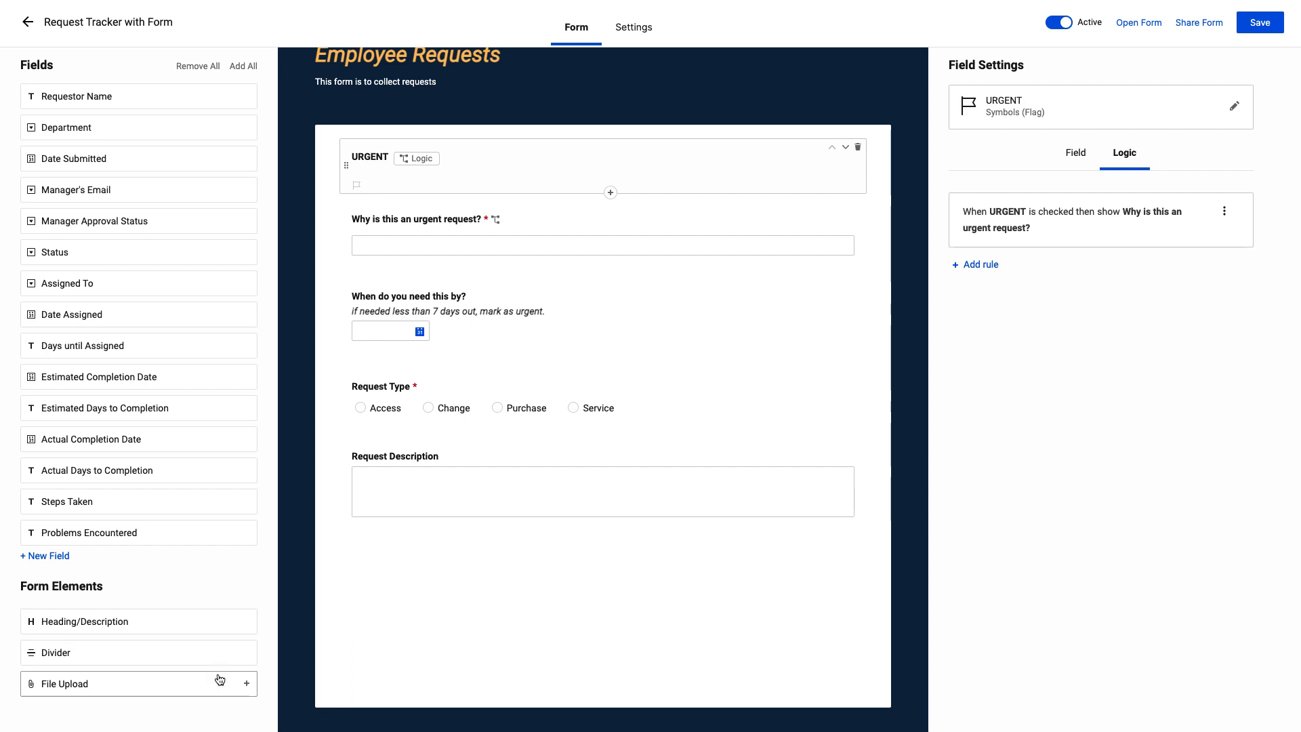
Add heading, divider and file upload elements to the form, placing the heading directly above the Request Type field
click(247, 622)
click(246, 652)
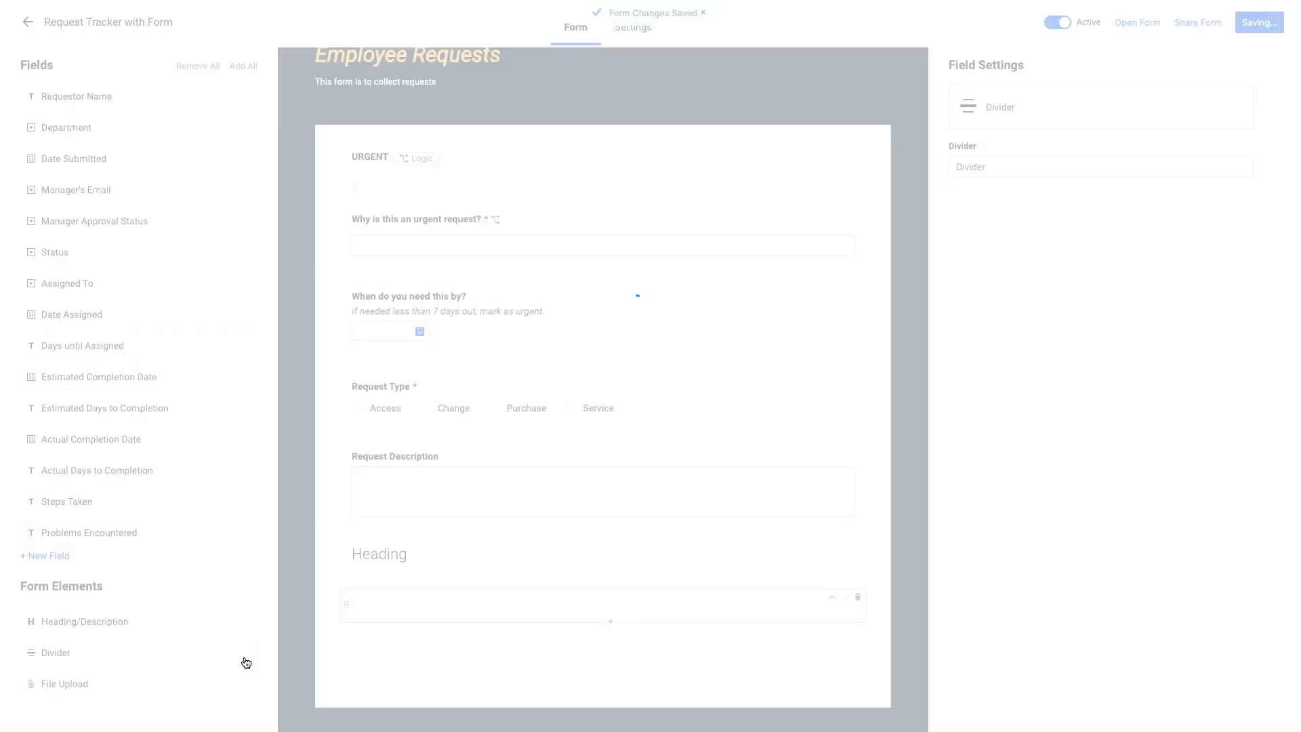
click(245, 683)
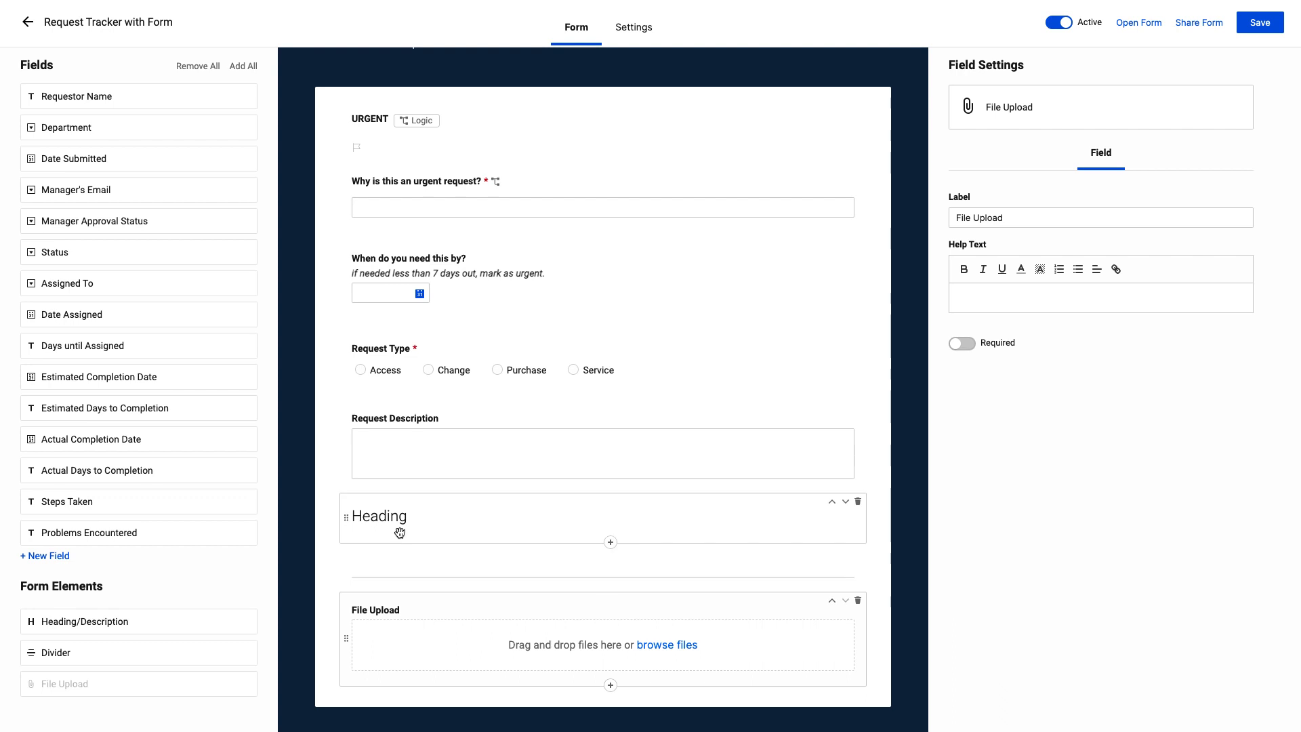
drag(400, 533, 437, 350)
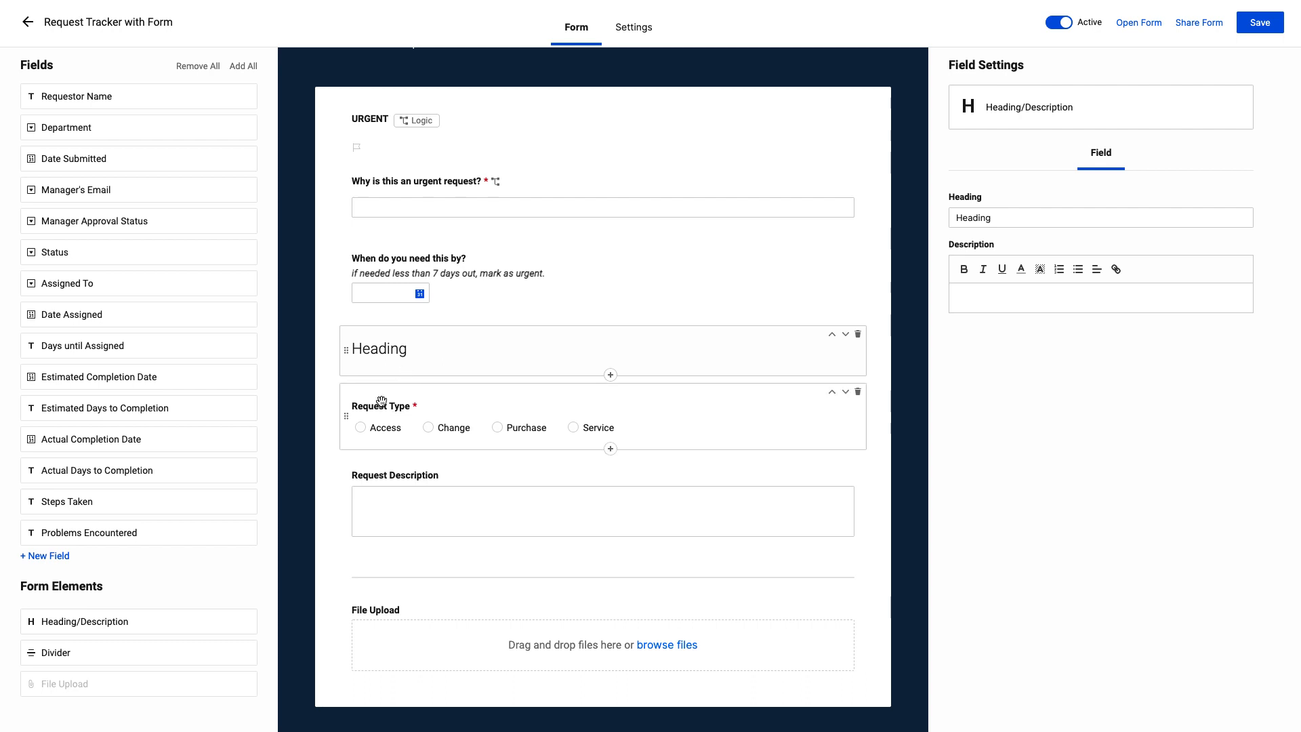
Rename the heading as "Information about the request" and move the divider between Request Type and Request Description
double_click(1010, 219)
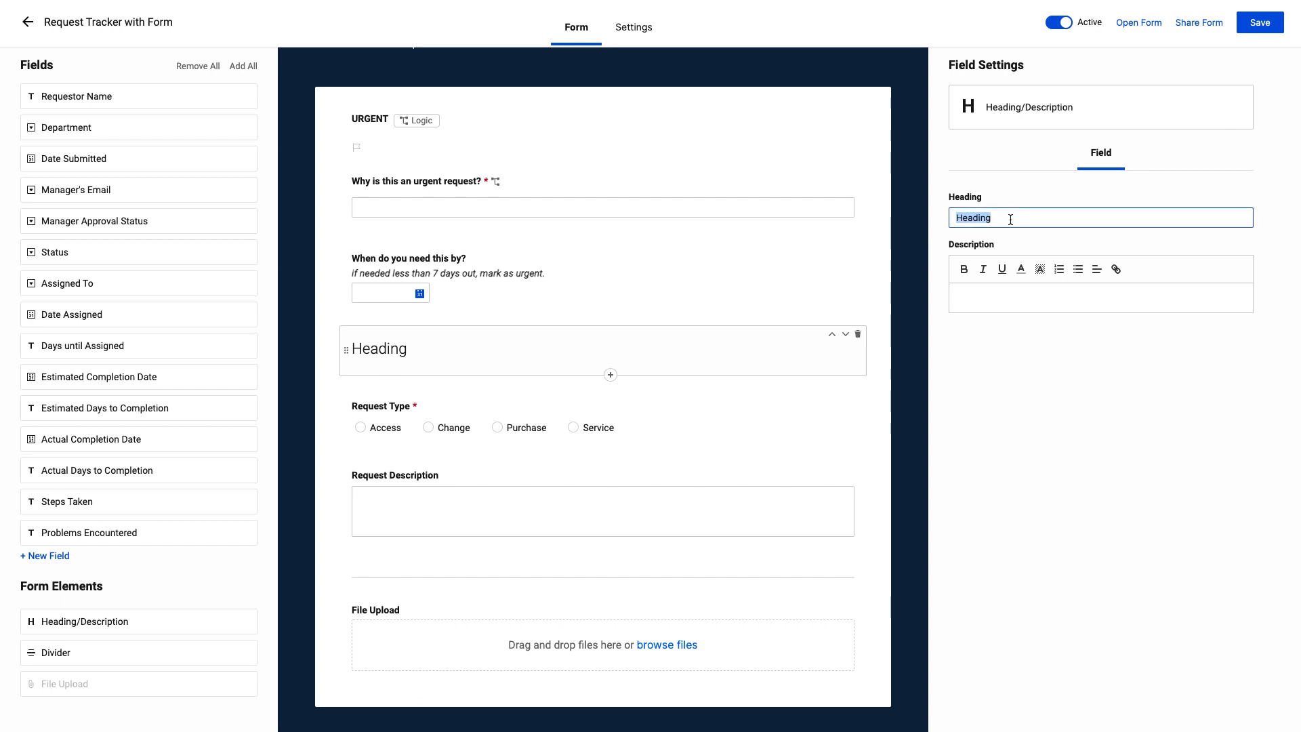
text(Information a)
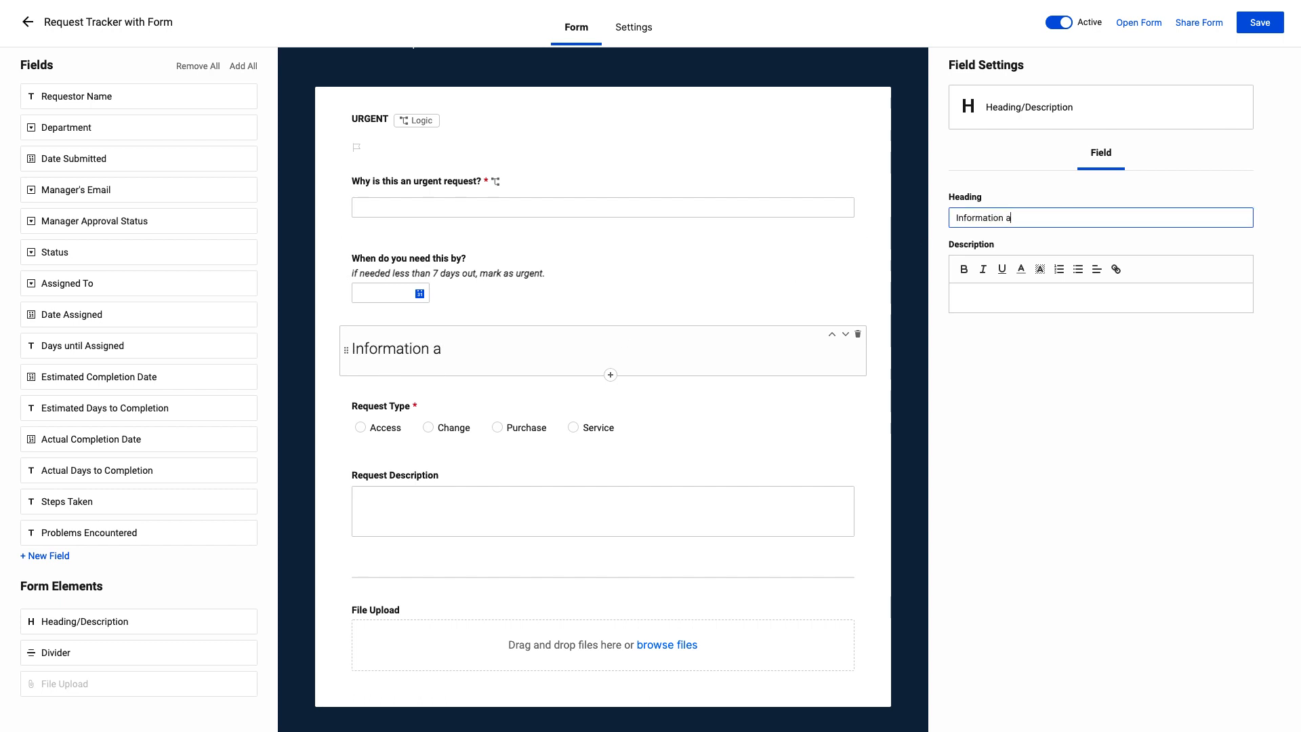
text(bout the request)
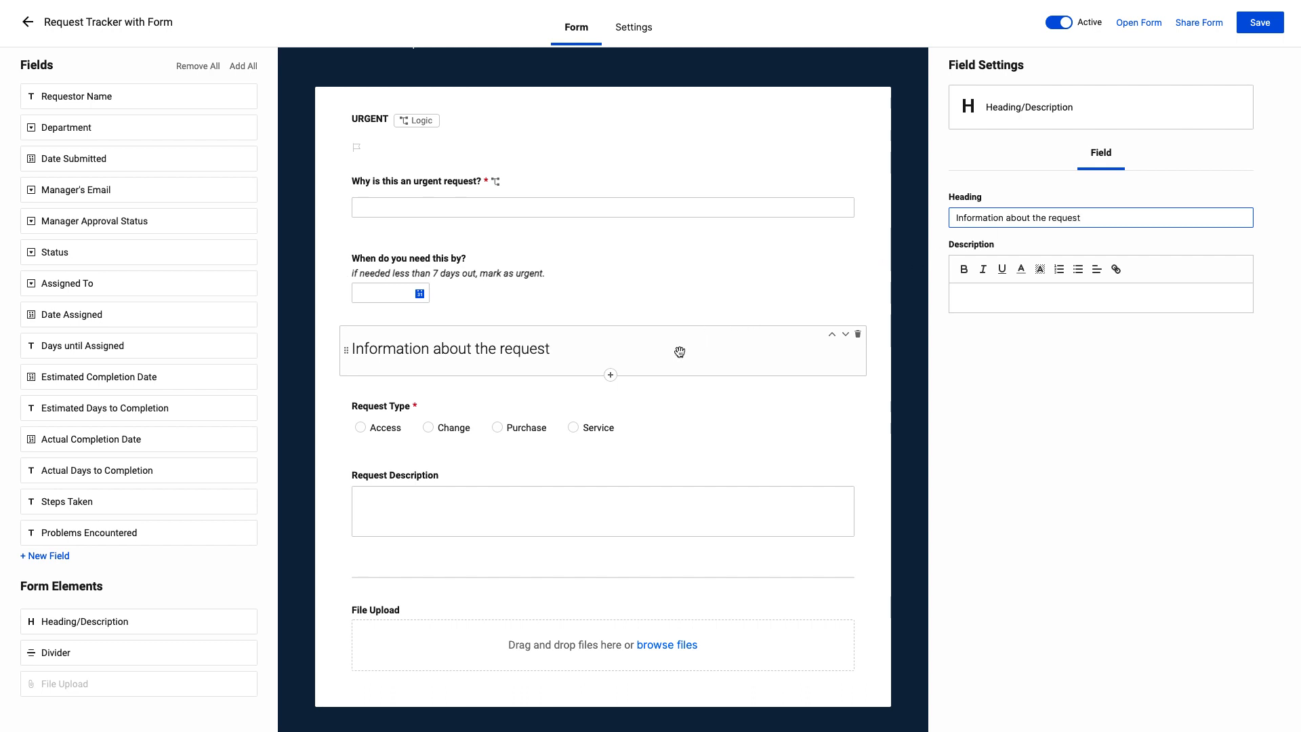
drag(608, 565, 615, 452)
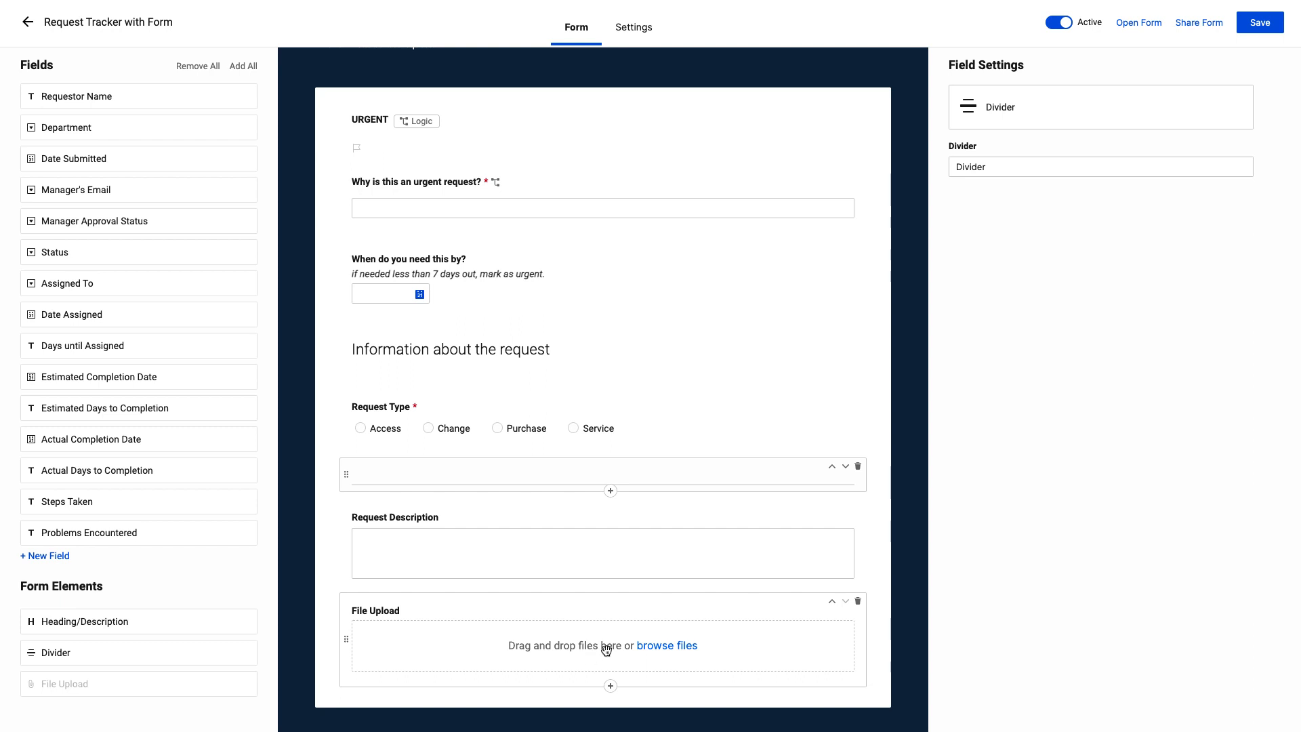
click(612, 147)
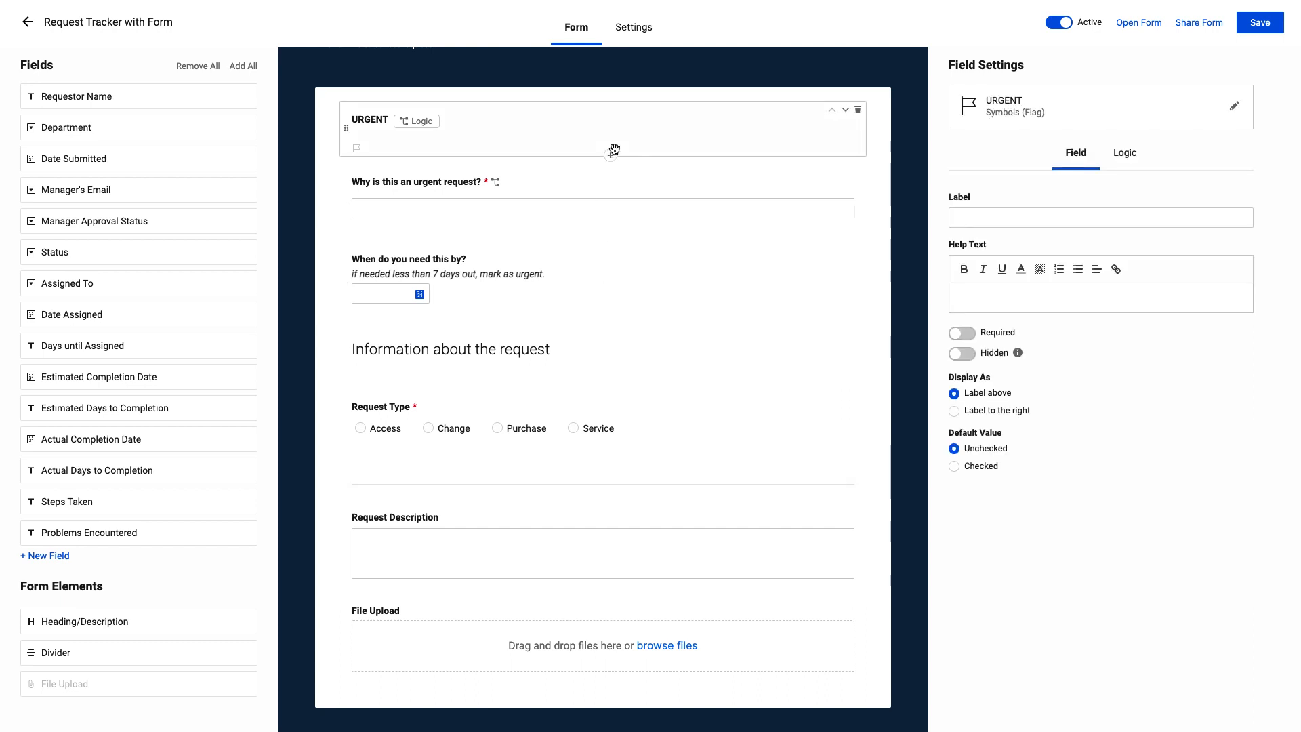
click(1124, 153)
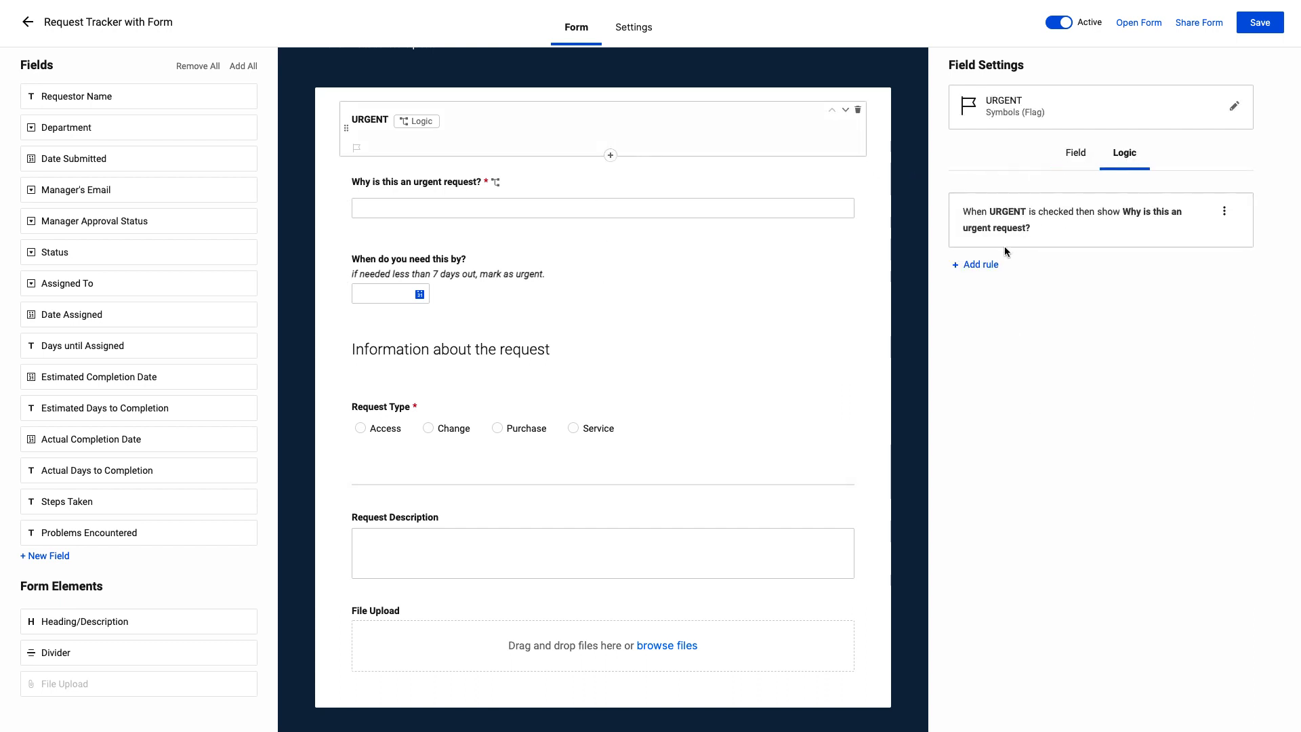
click(983, 263)
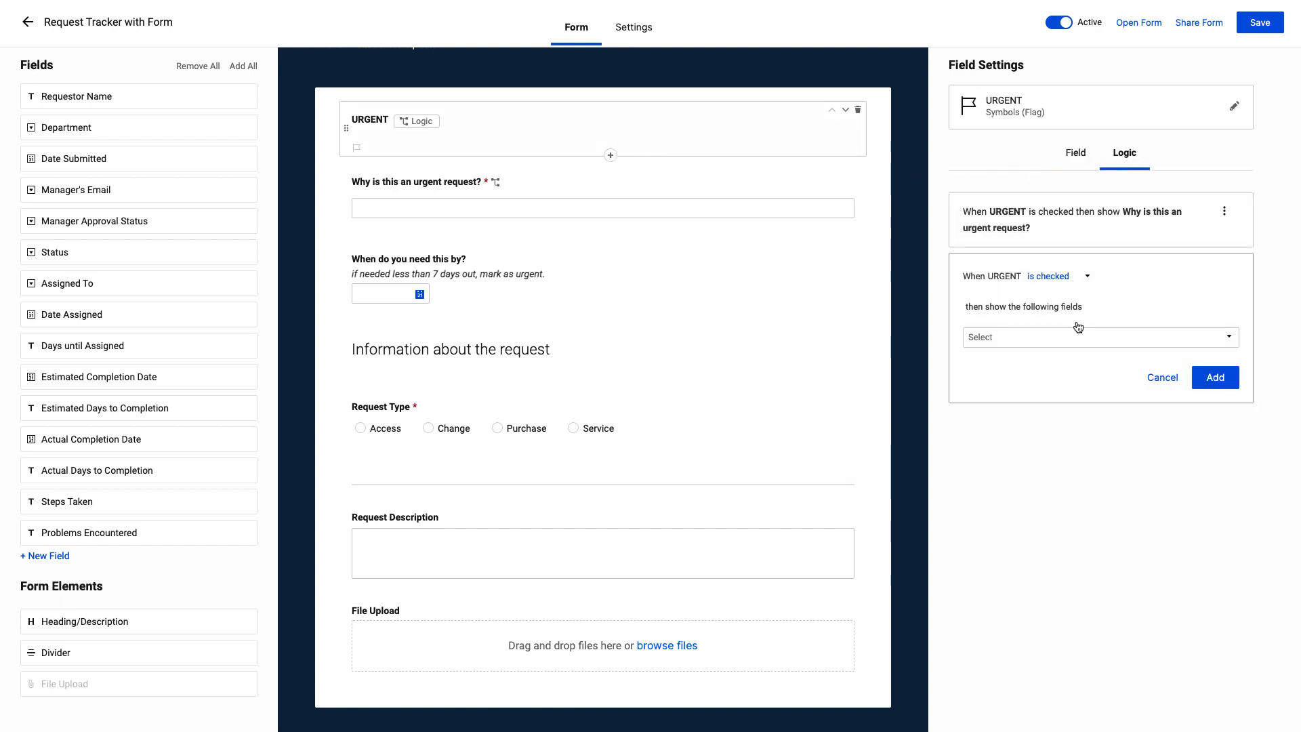
click(1098, 338)
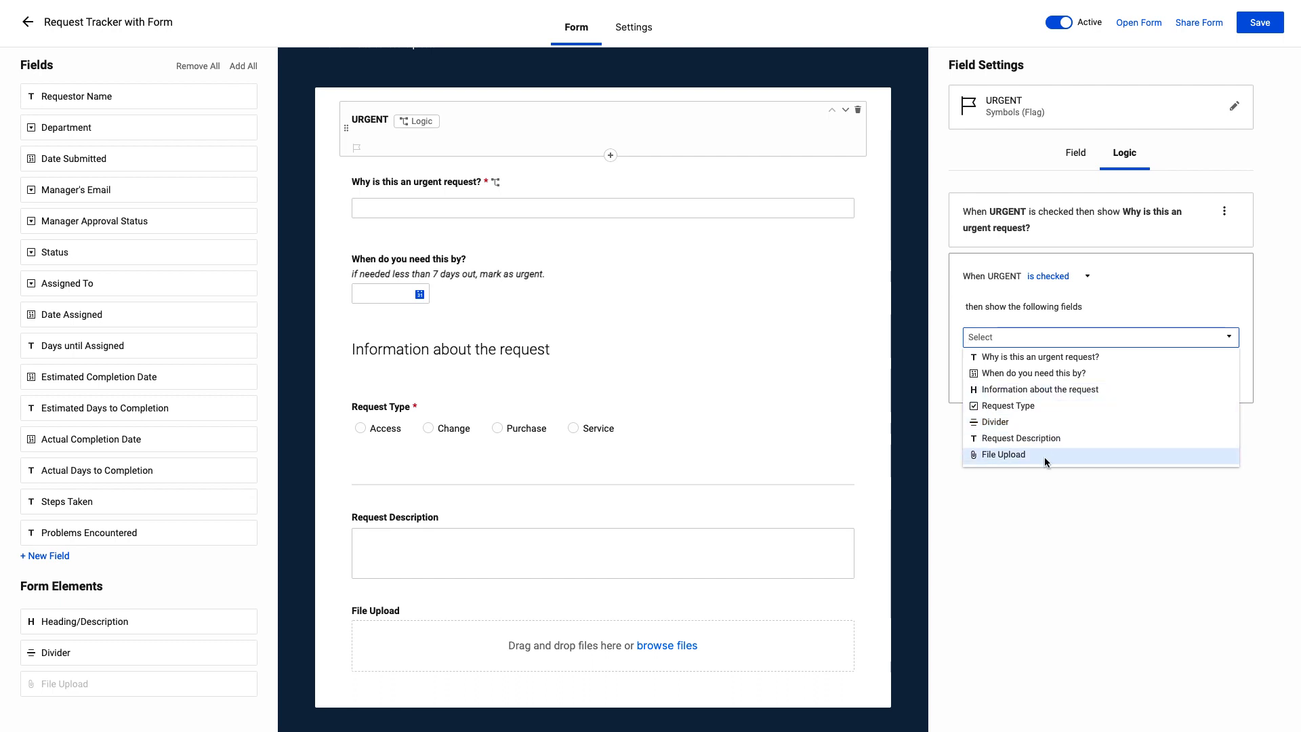
click(1015, 499)
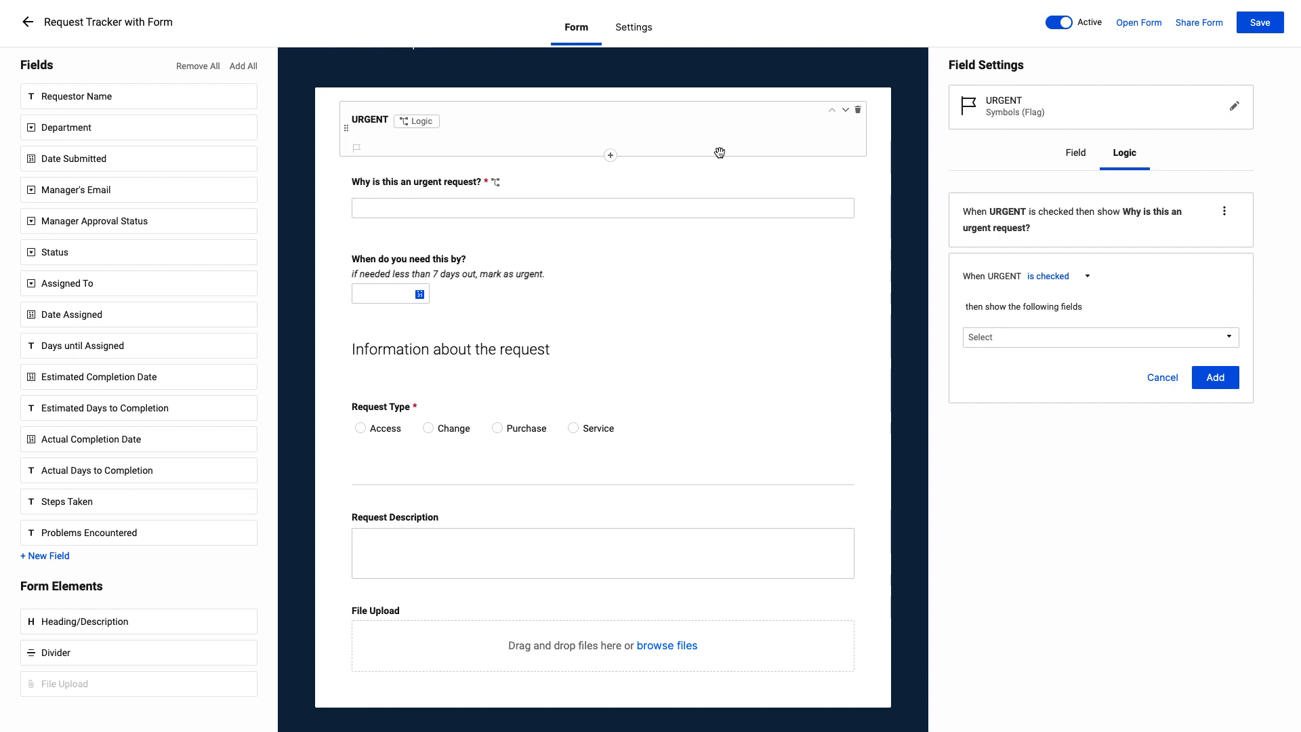
Set the form's background colour to black (#000000) and apply it
scroll(718, 160, up, 3)
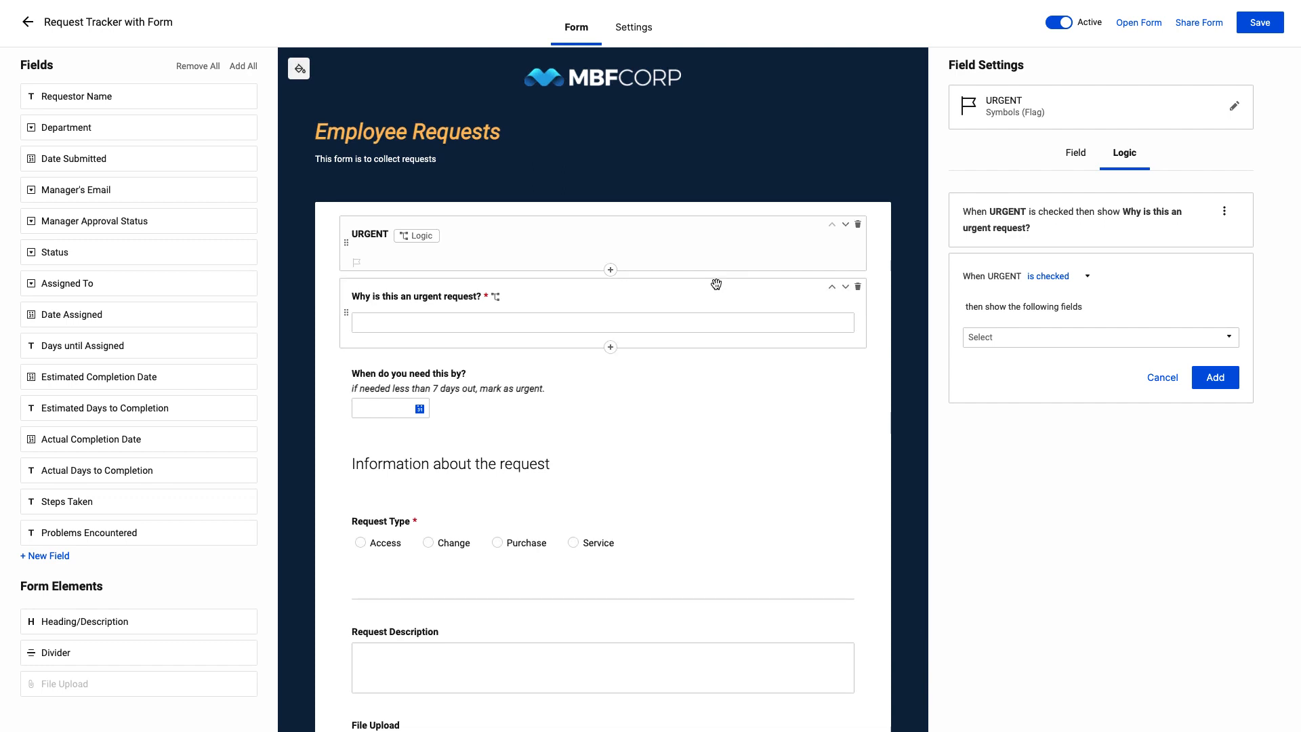
click(299, 69)
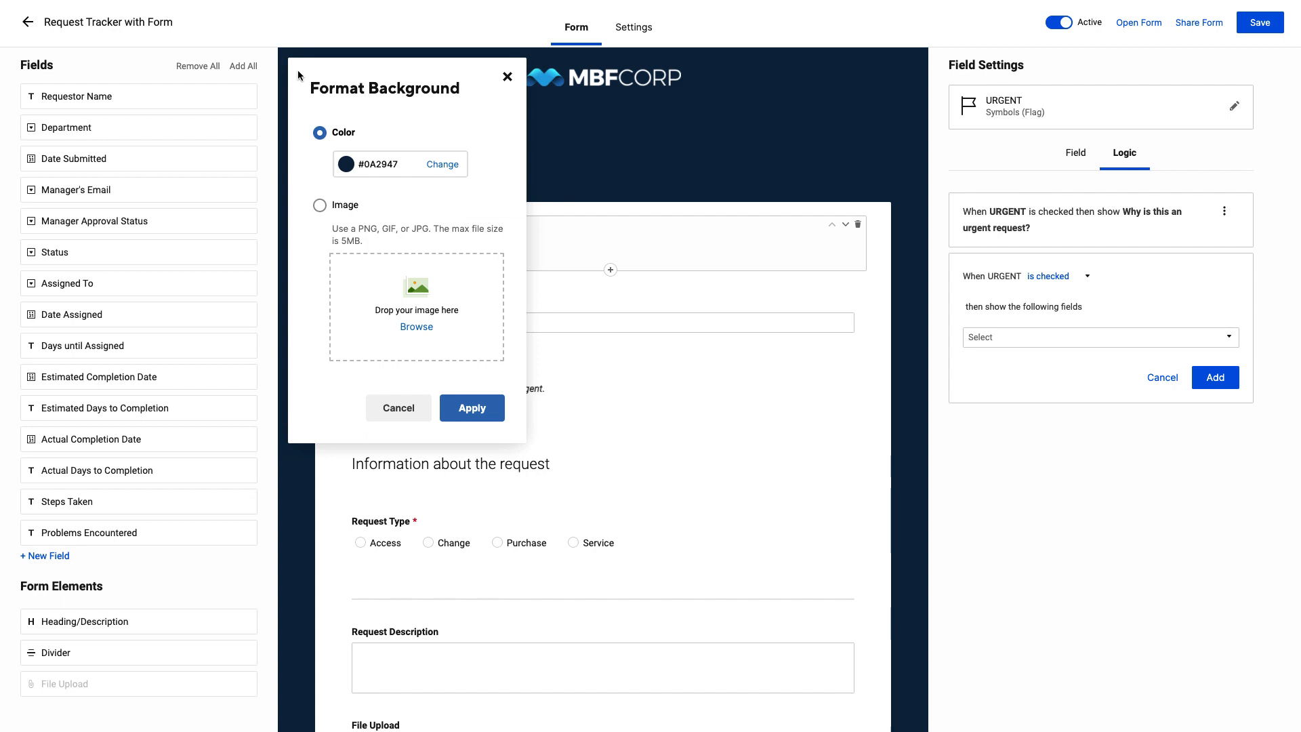
click(442, 166)
click(404, 367)
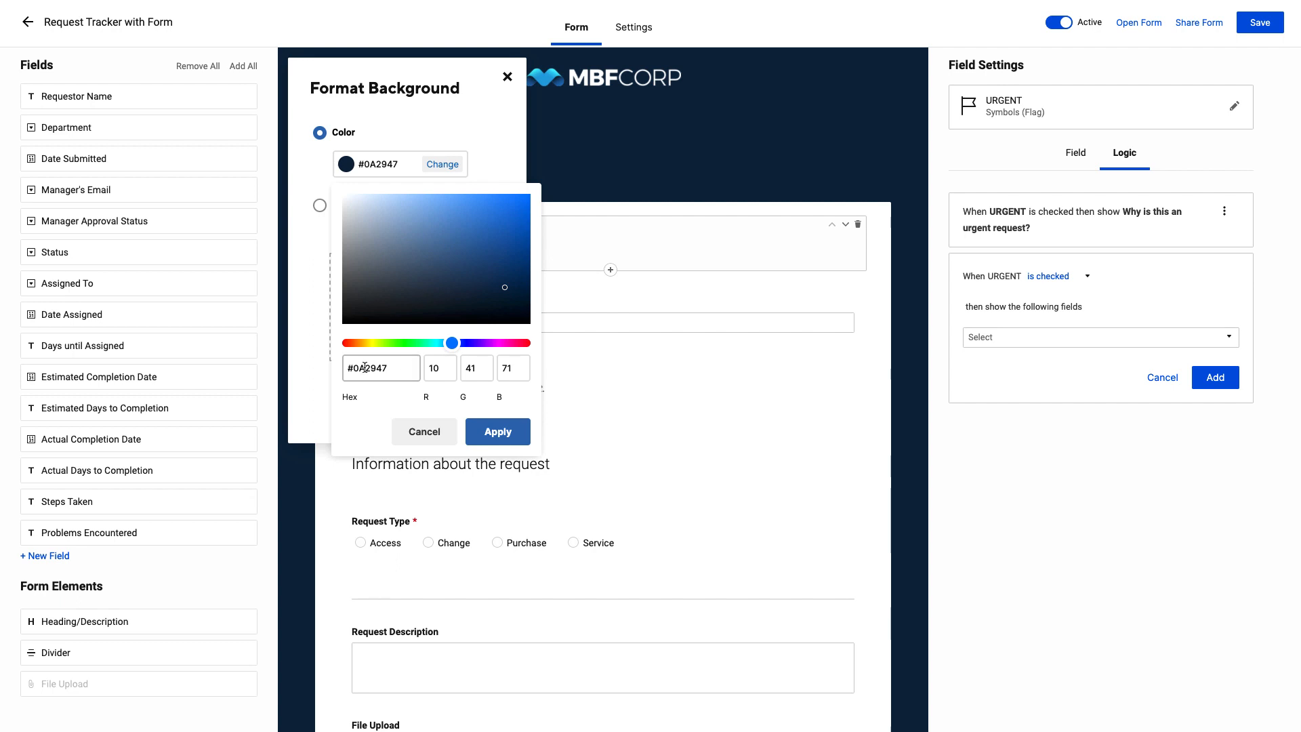
click(437, 372)
mouse_move(505, 288)
mouse_down()
mouse_move(418, 256)
mouse_move(363, 264)
mouse_move(343, 324)
mouse_move(377, 343)
mouse_move(366, 343)
mouse_move(432, 249)
mouse_move(497, 343)
mouse_up()
click(486, 430)
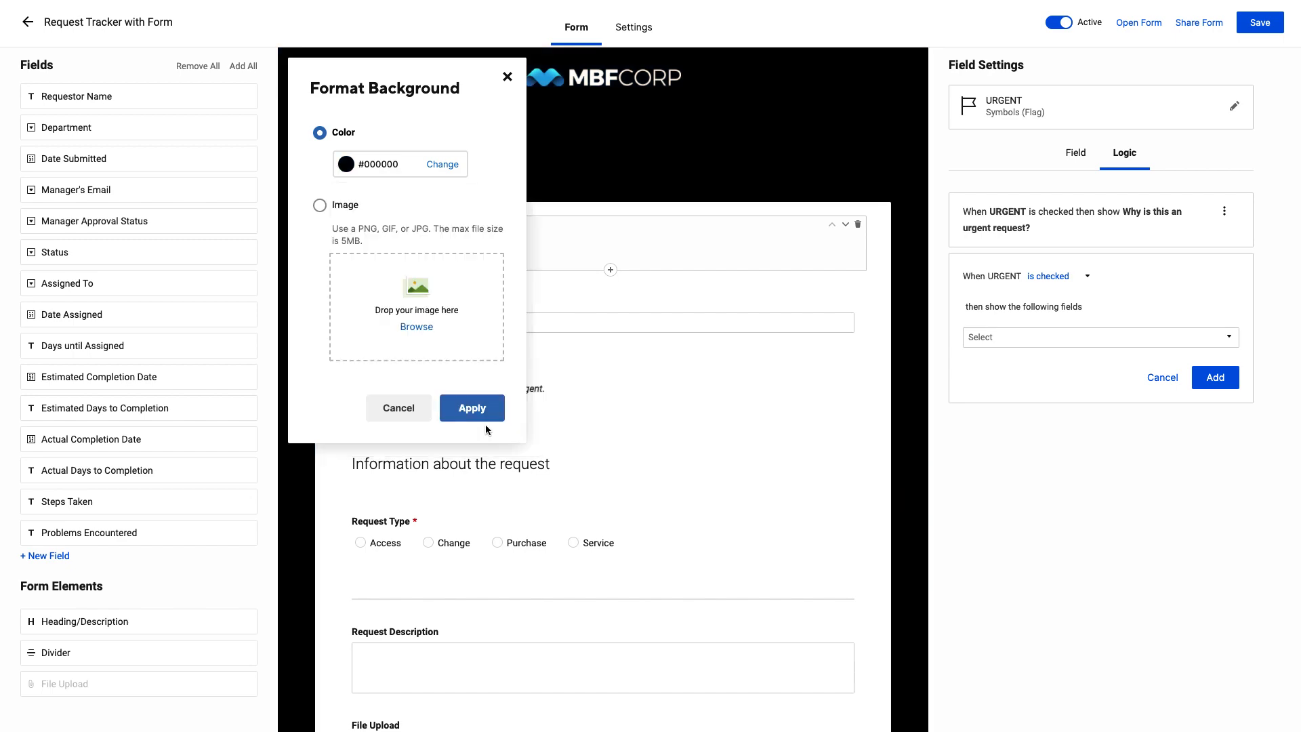
click(483, 415)
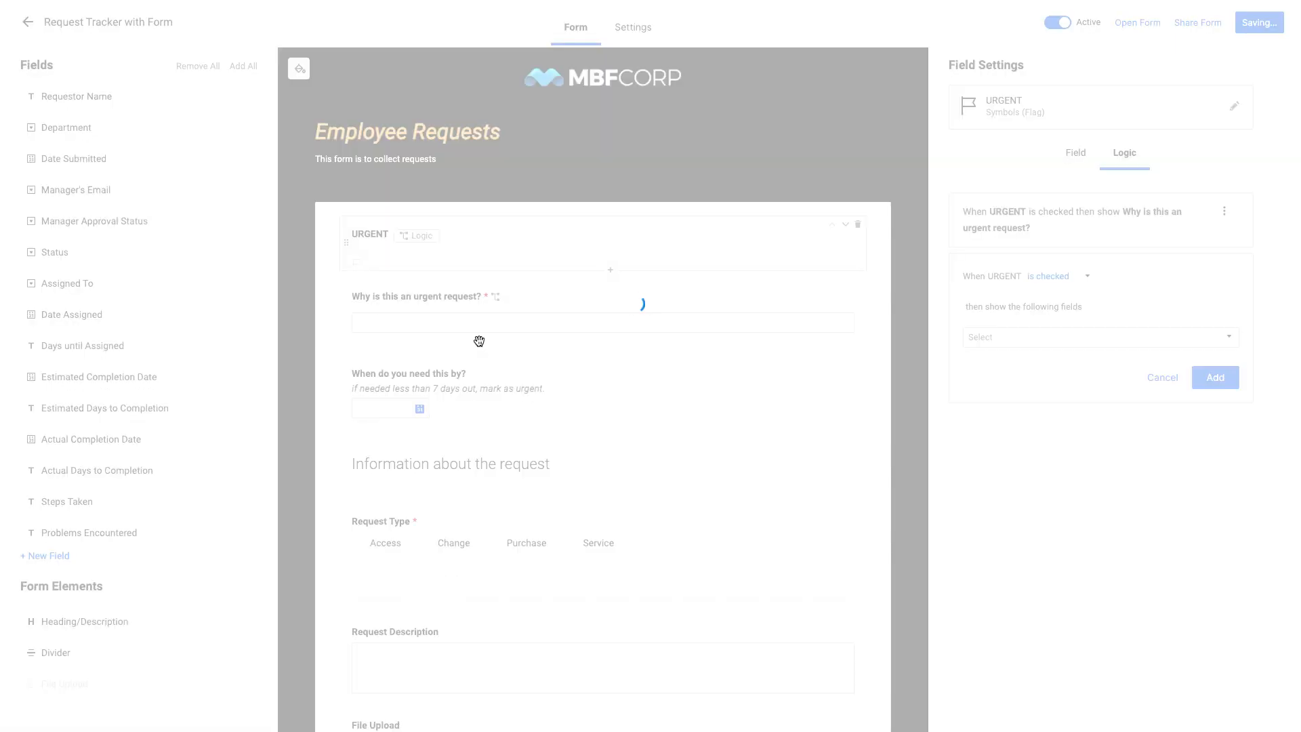
Switch the form background to an image, using ProductViews.gif from the Desktop, and apply it
click(299, 69)
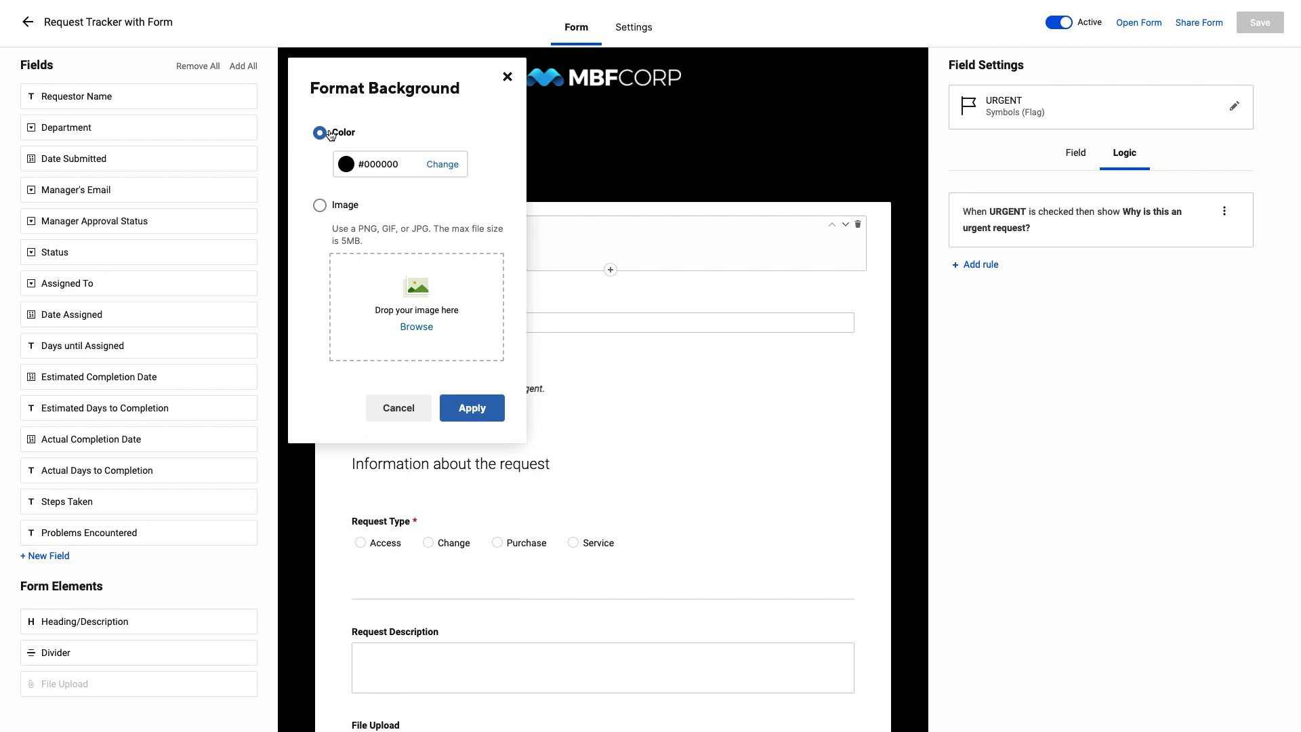
click(320, 207)
click(413, 326)
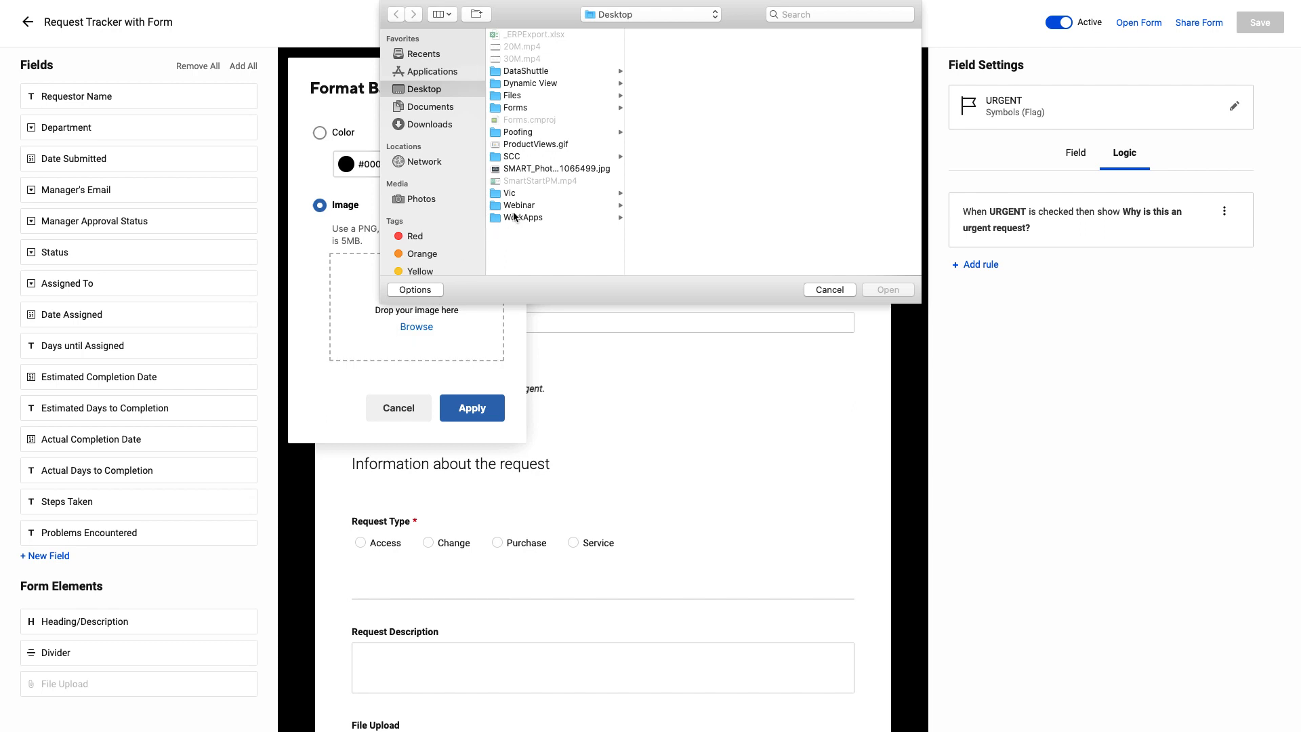
click(557, 146)
click(885, 290)
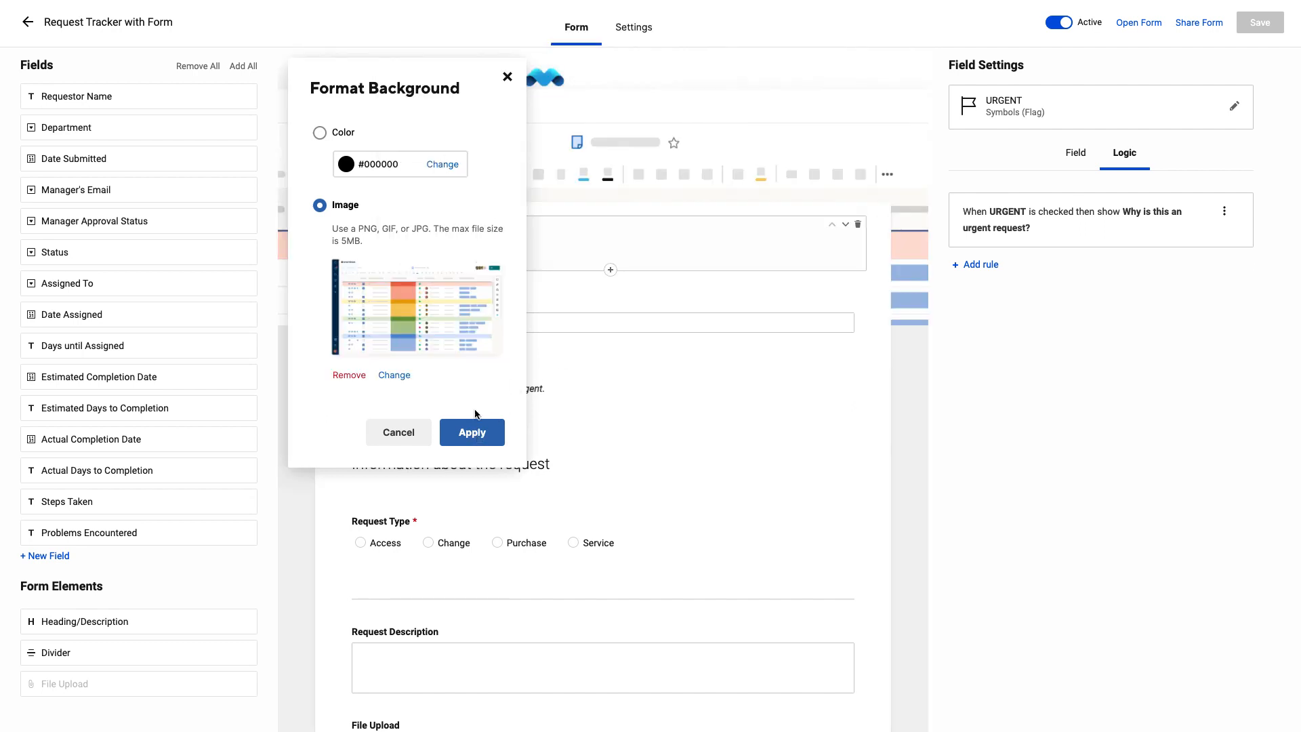
click(473, 432)
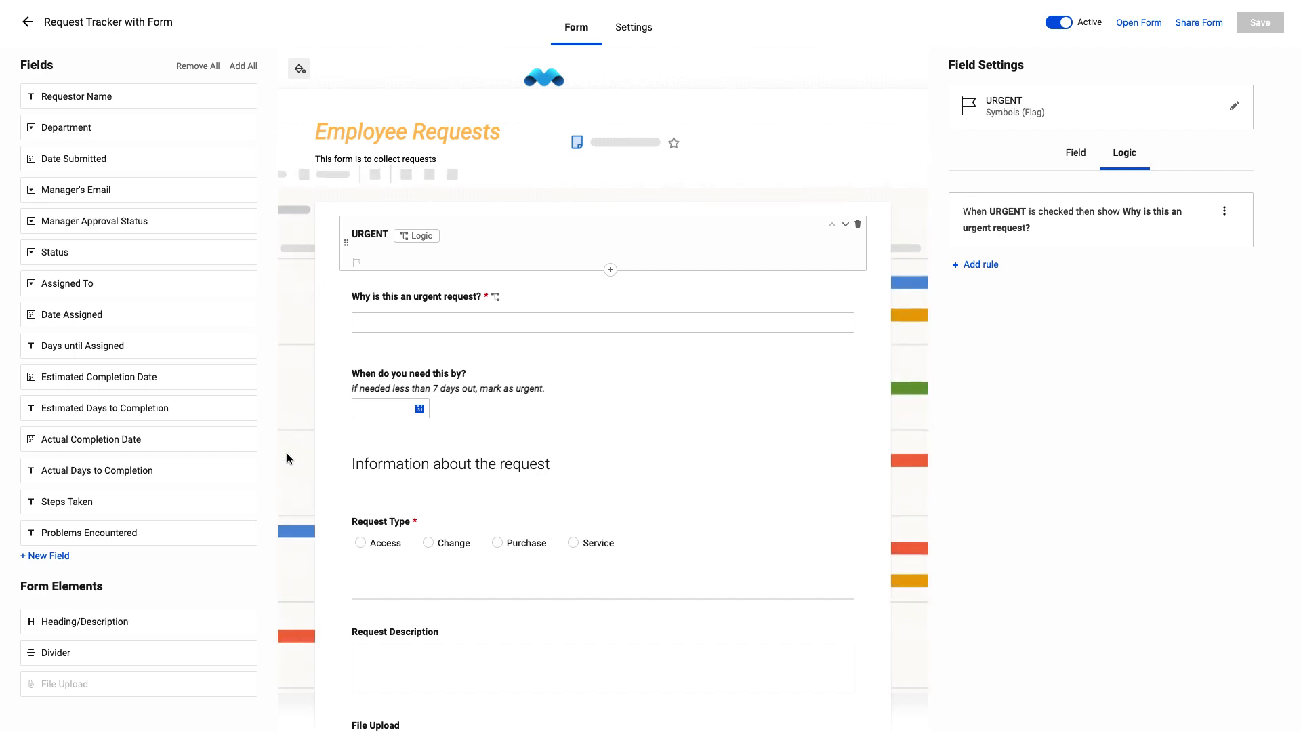
Set the form's theme to Side-by-side, keep the confirmation message as the action after submission, and save the form
click(637, 30)
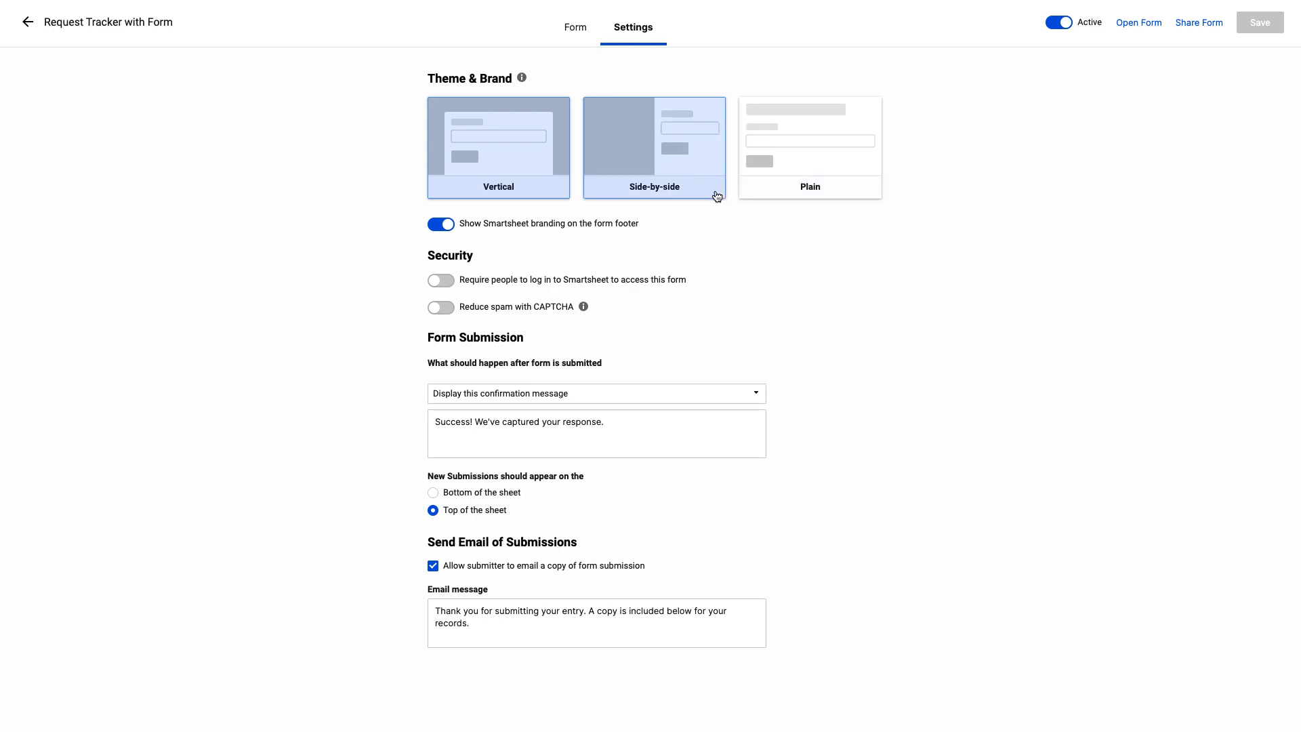
click(681, 191)
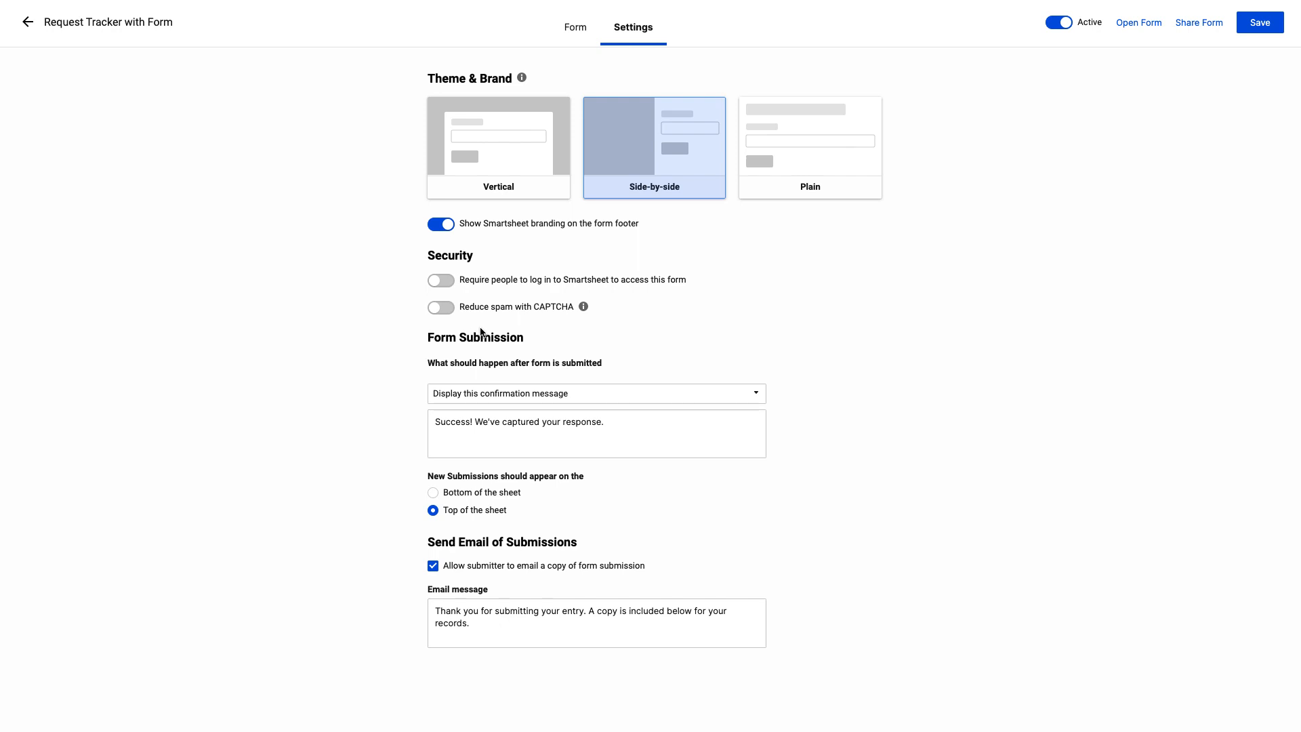
click(686, 399)
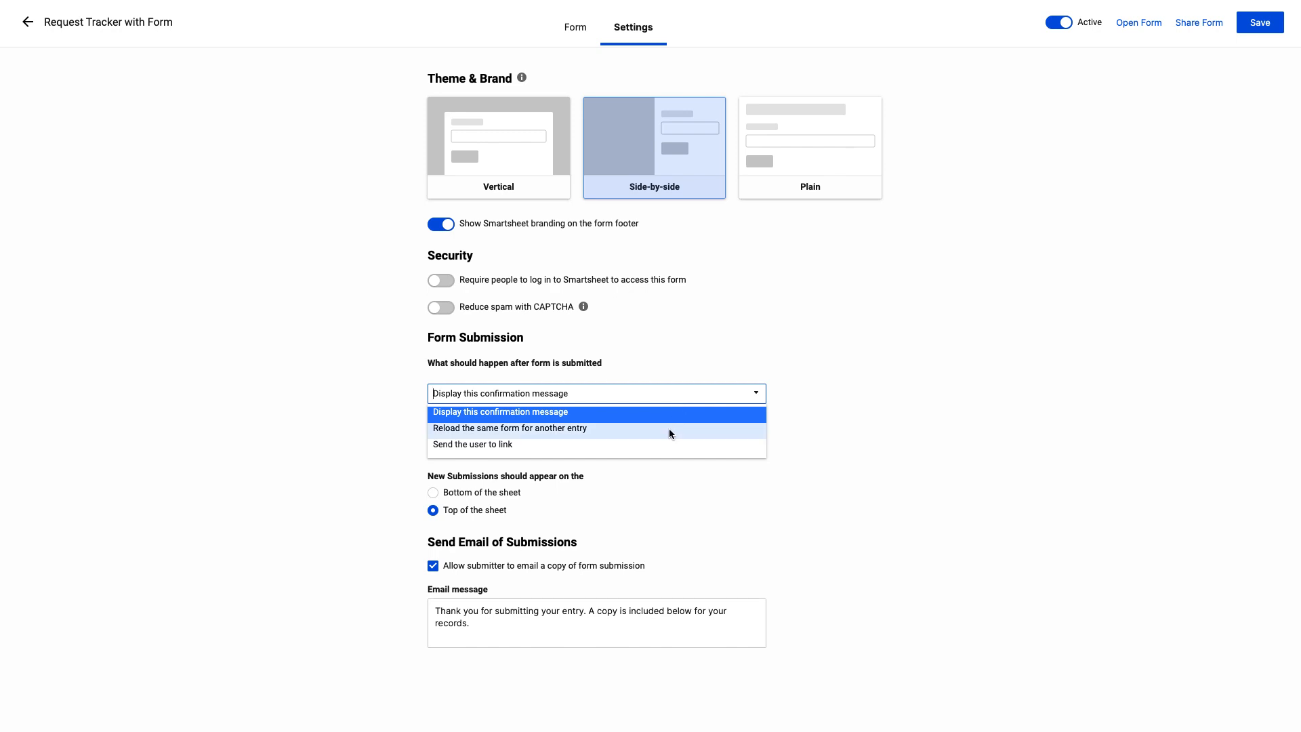
click(662, 462)
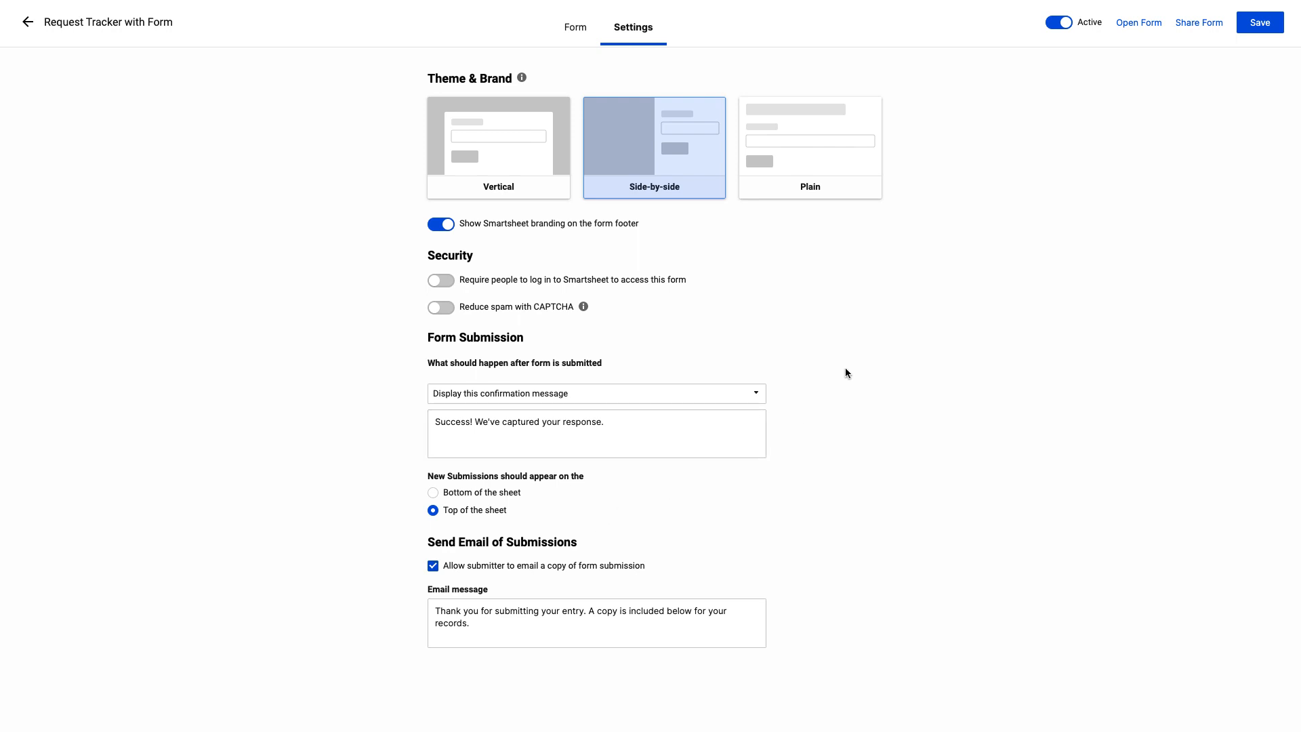
click(1269, 25)
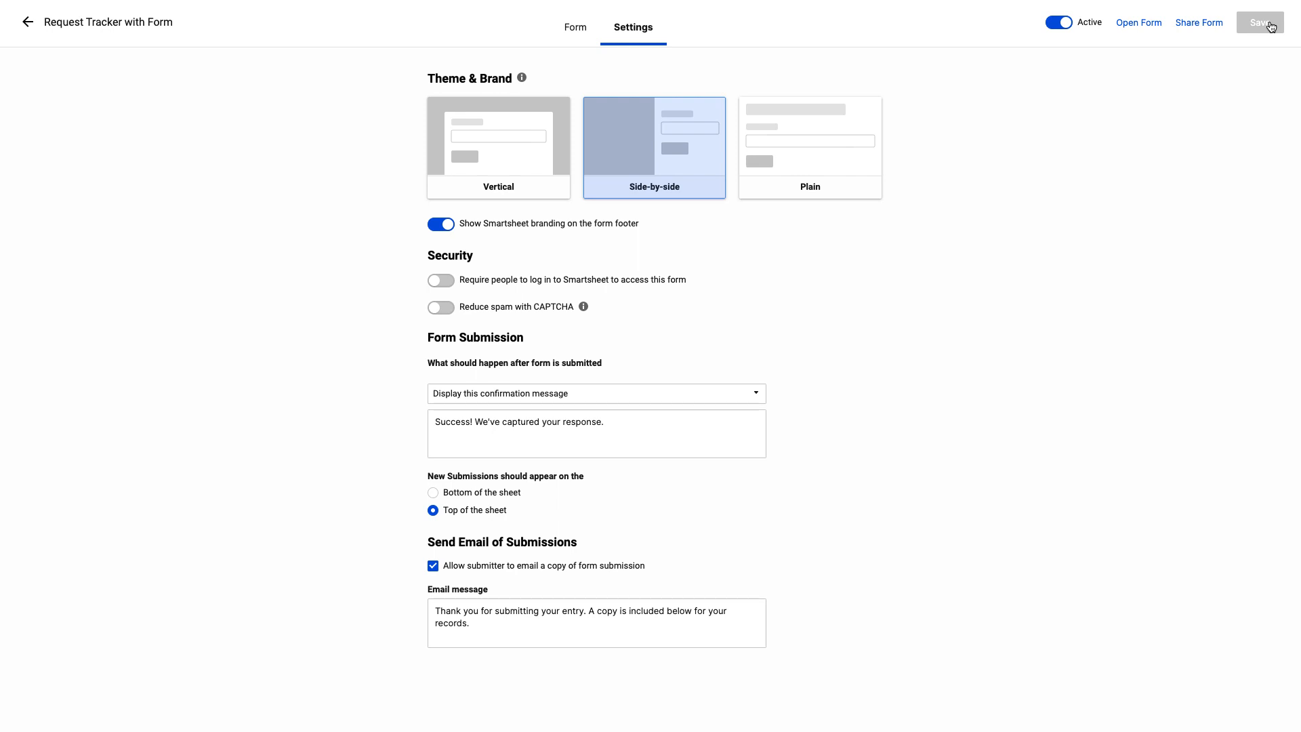
Examine the form's sharing options for email, link and embed HTML, then close them
click(1217, 27)
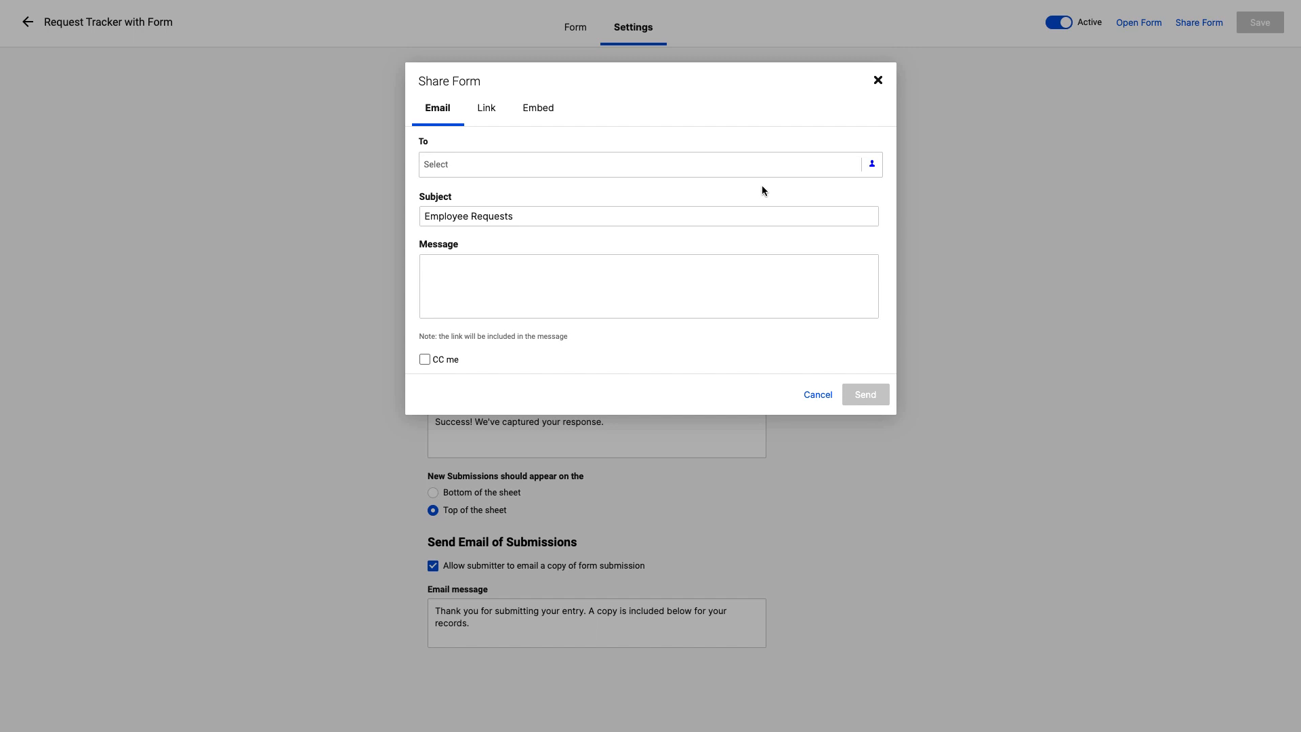
click(488, 115)
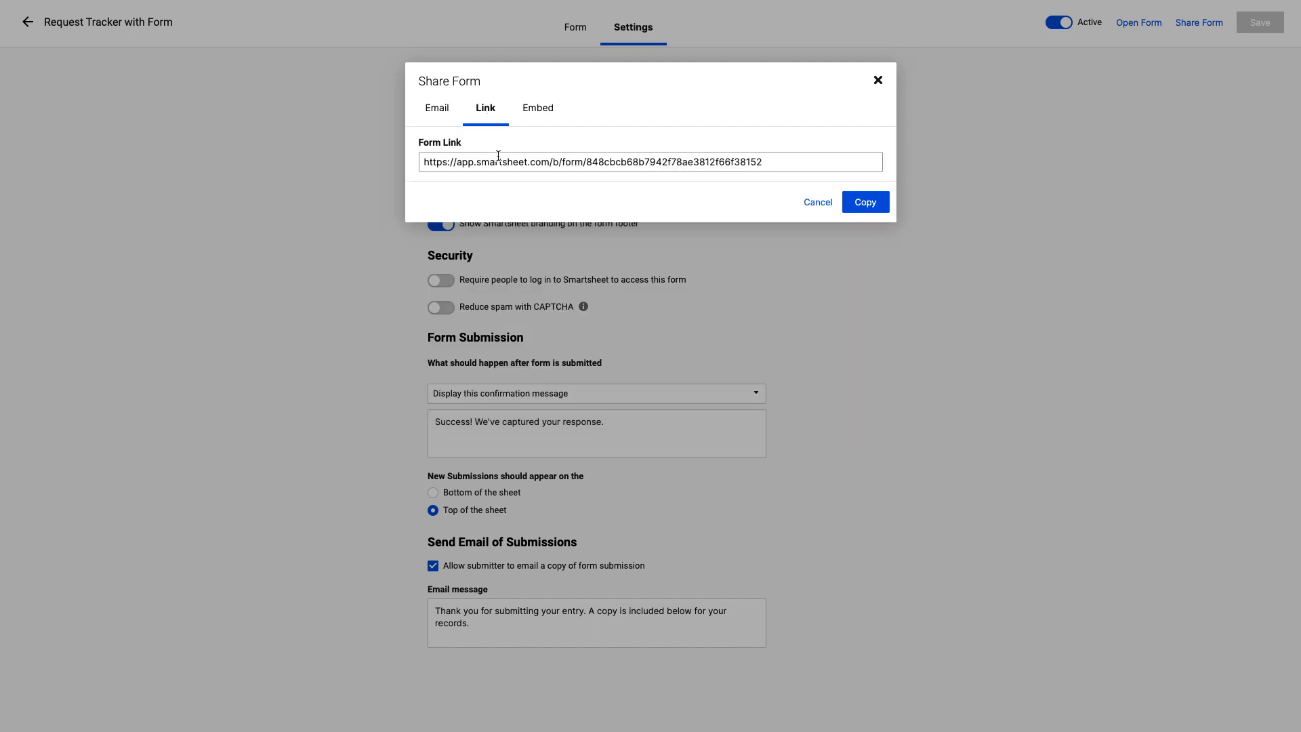
click(537, 116)
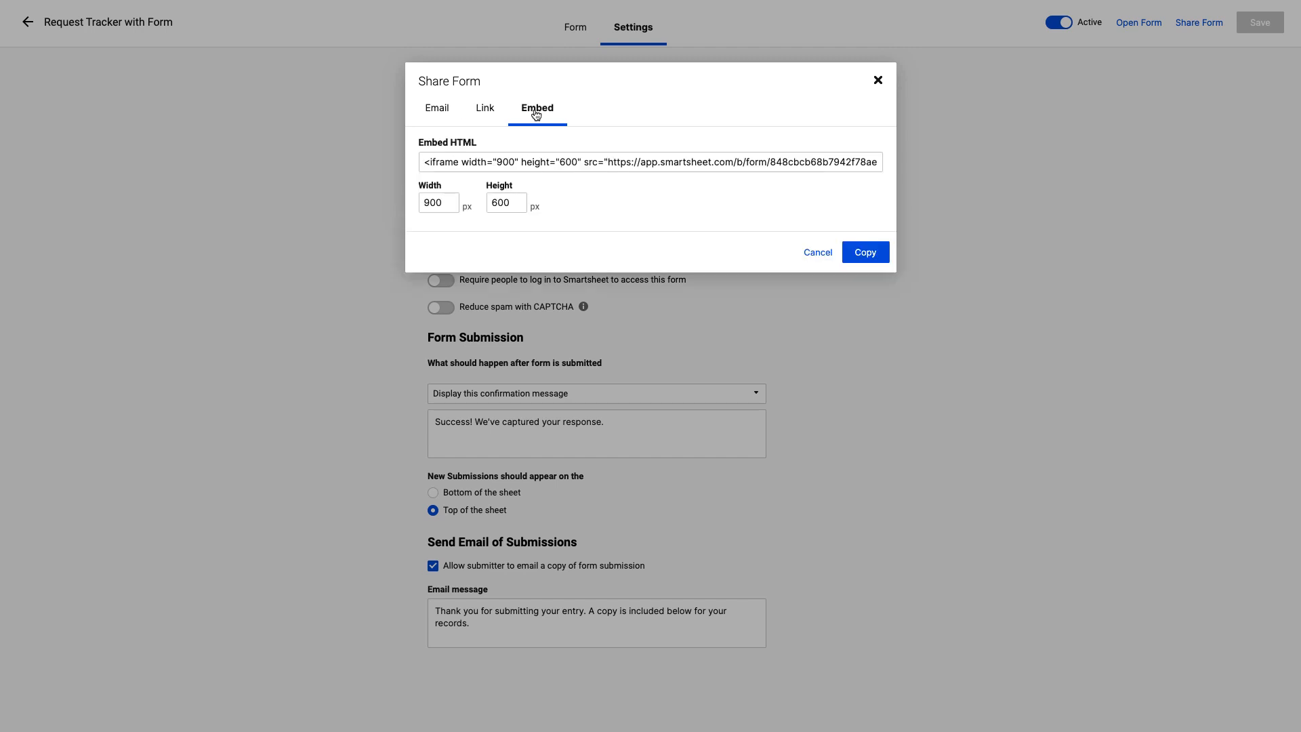
click(548, 160)
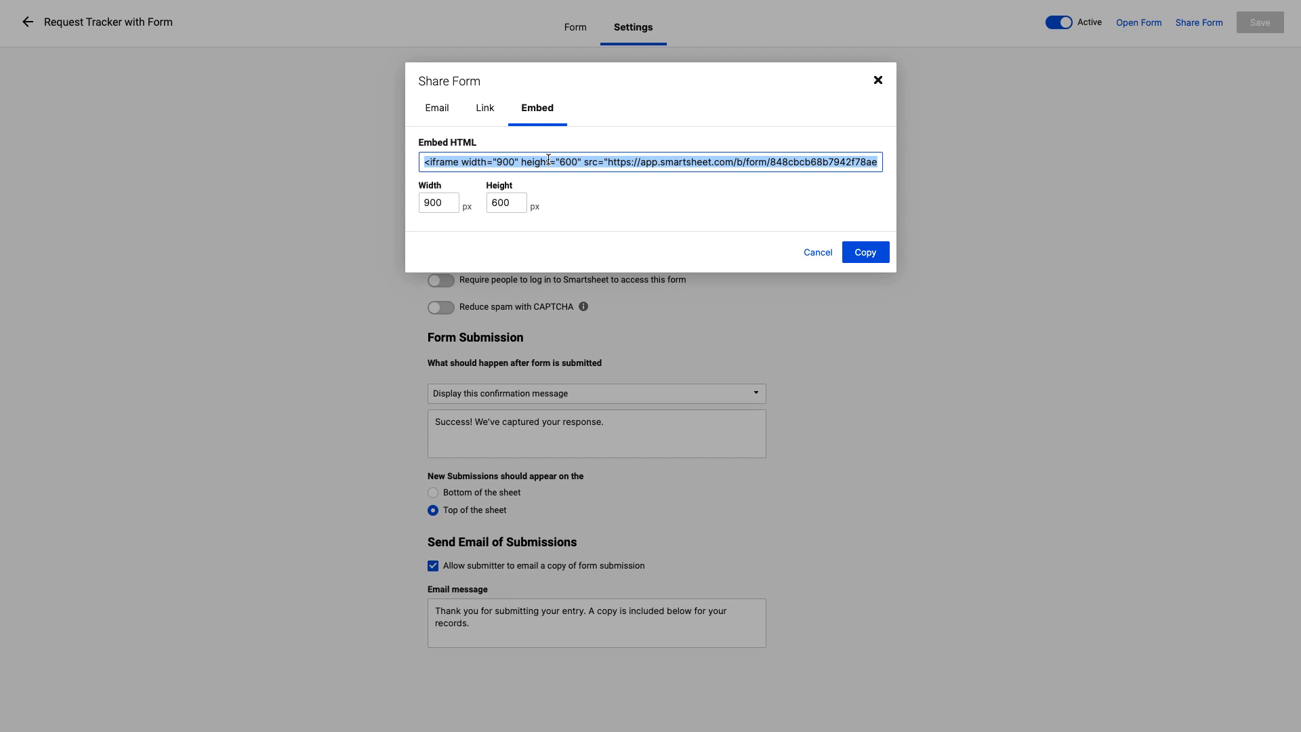
click(878, 82)
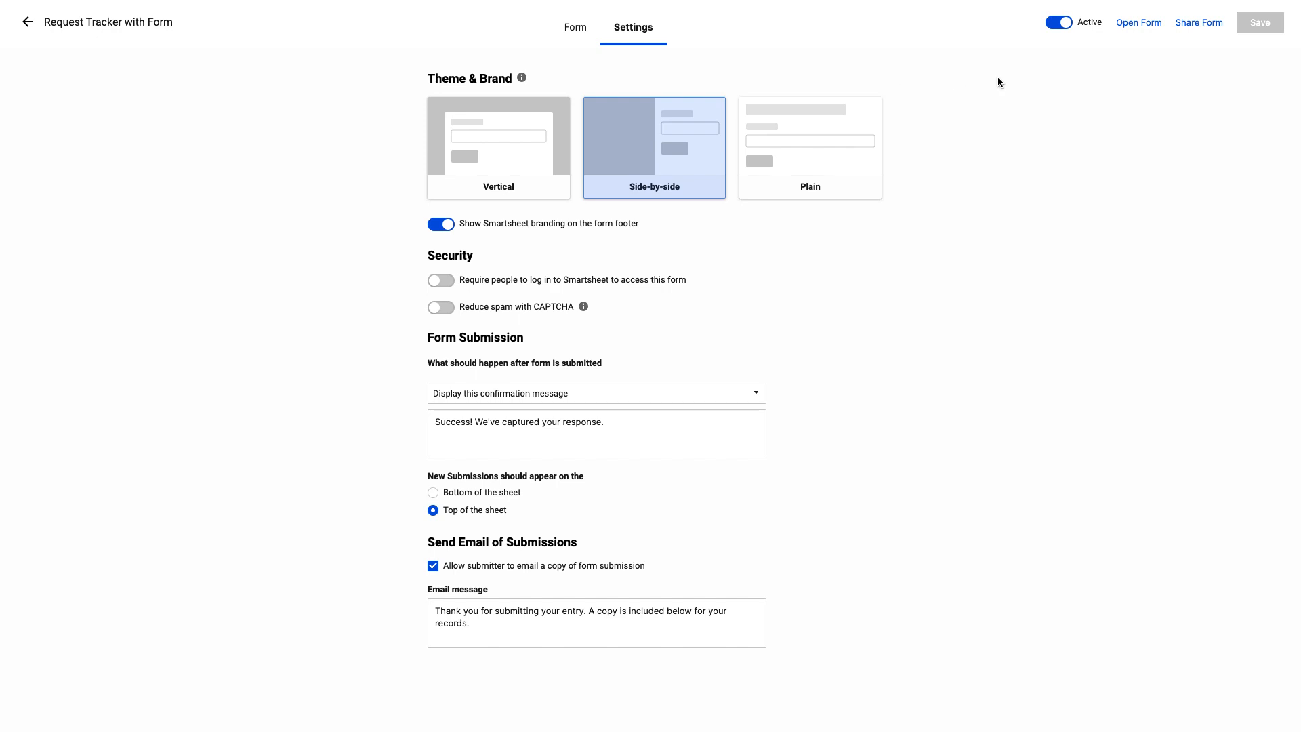
Return to the sheet's forms list and open the live Employee Requests form
click(31, 30)
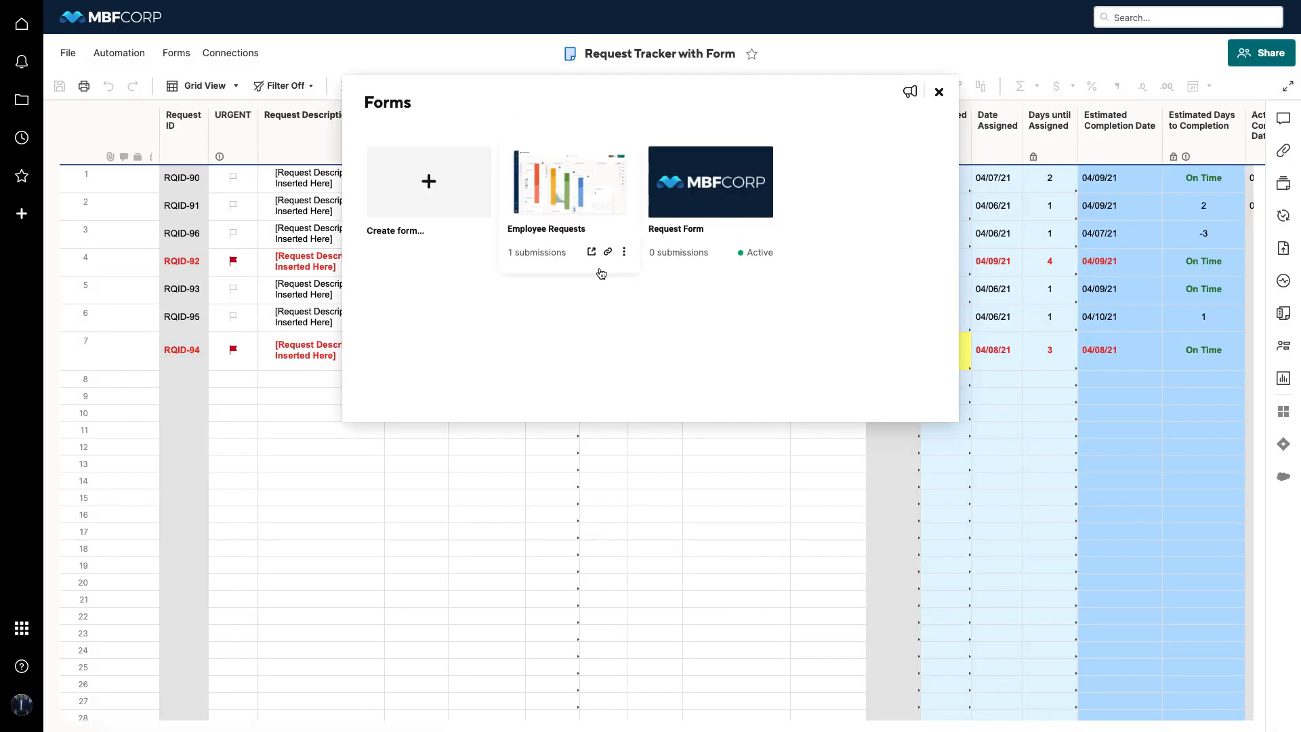
click(624, 253)
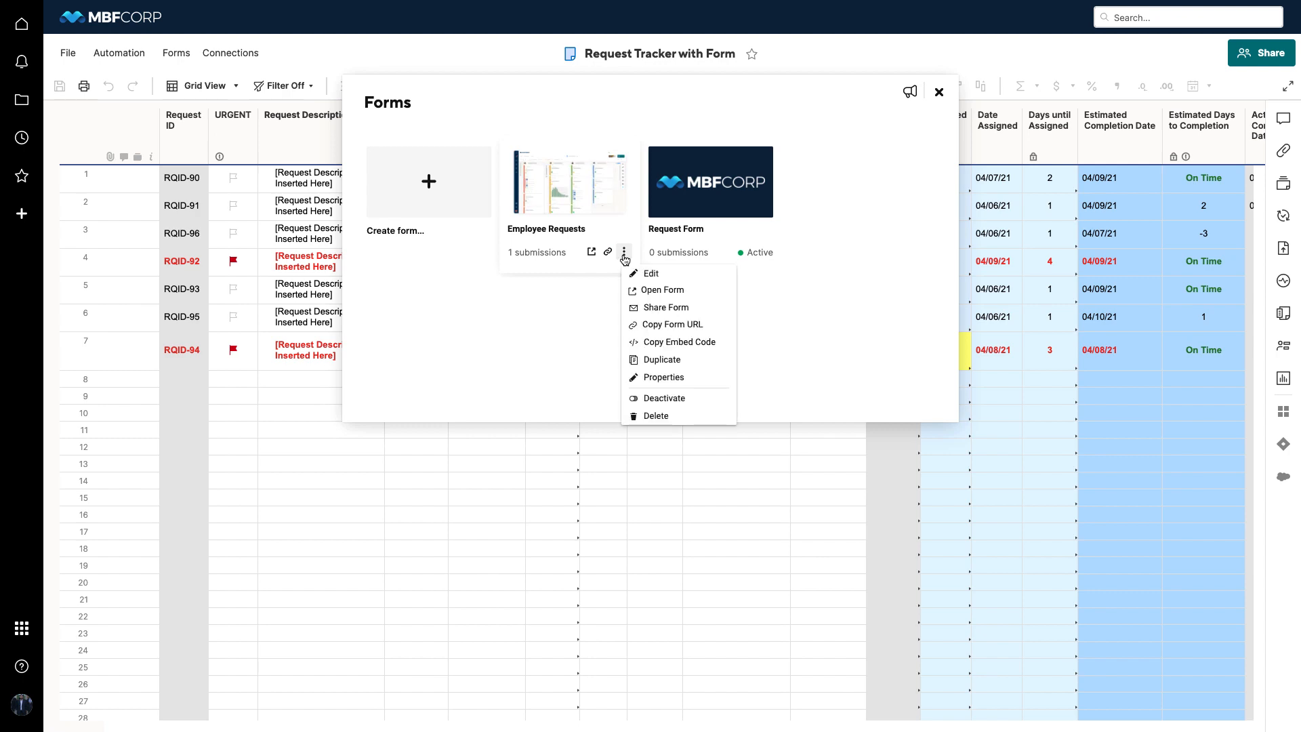
click(648, 290)
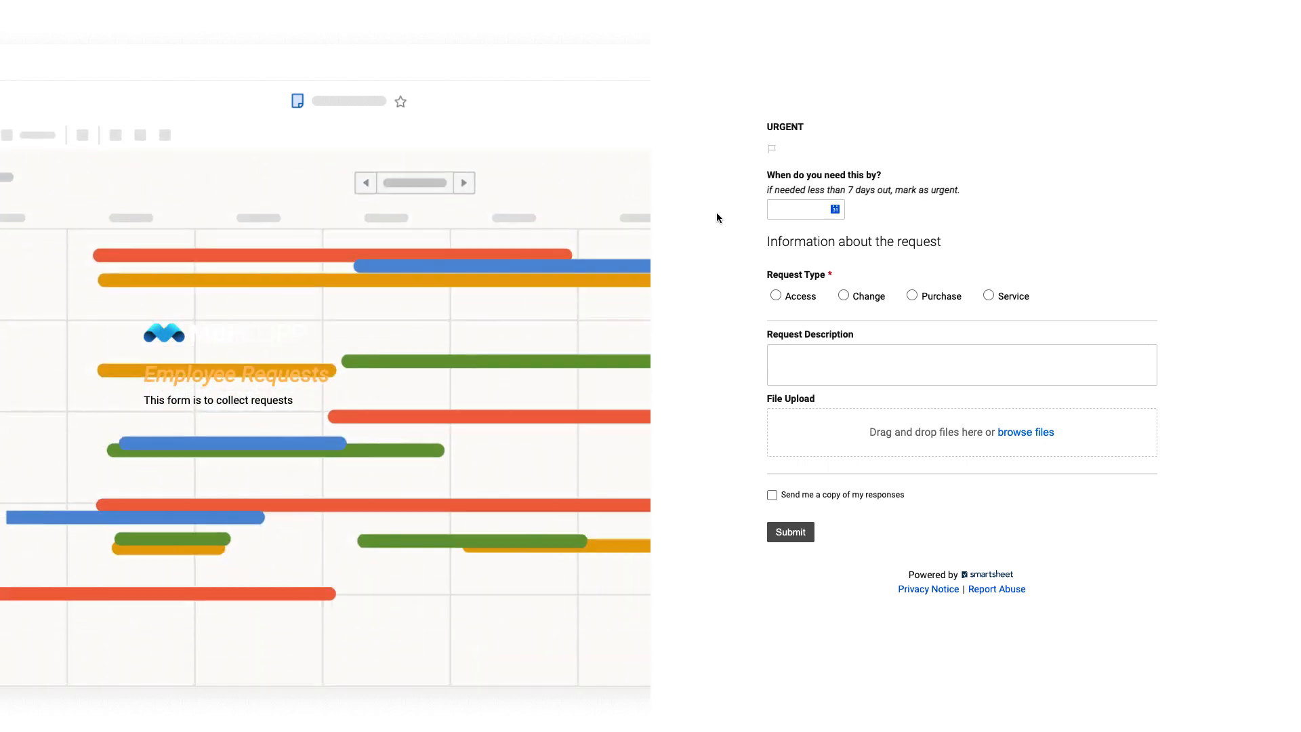
Flag the request as URGENT and enter "a" as the reason it is urgent
click(773, 150)
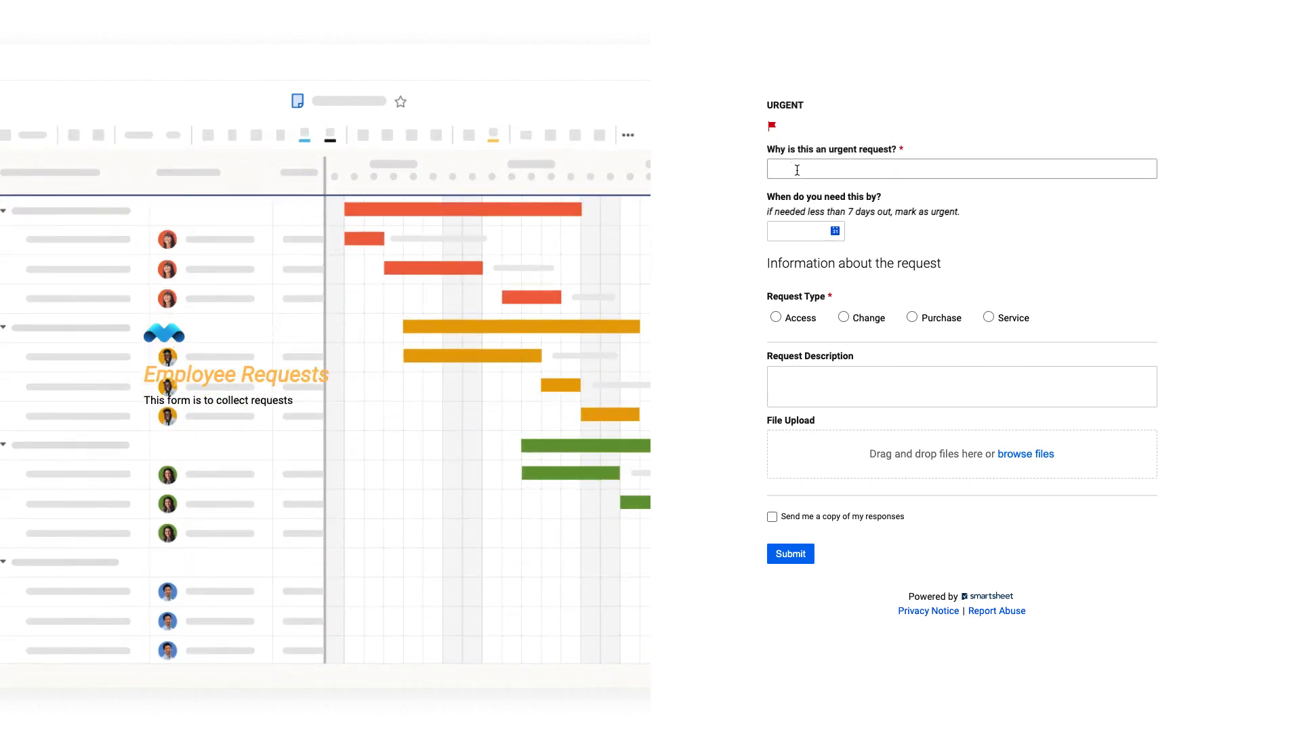
click(803, 170)
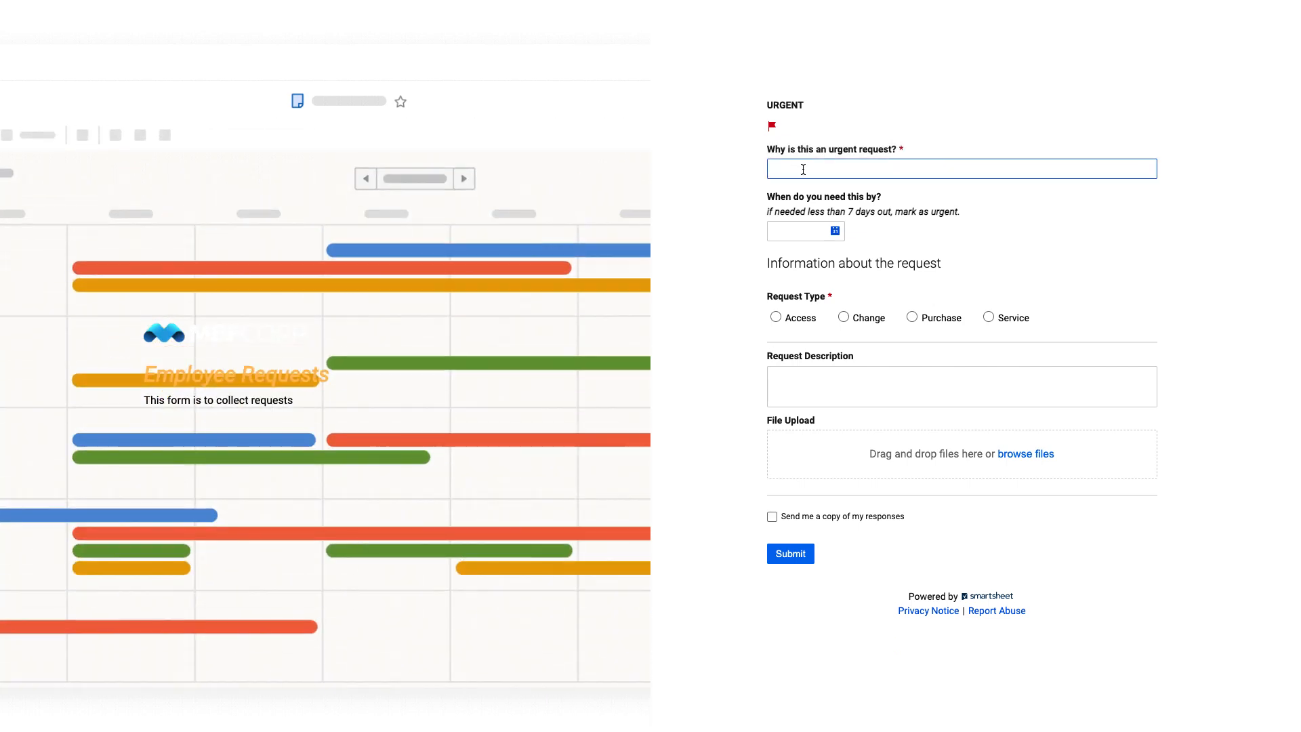
text(a)
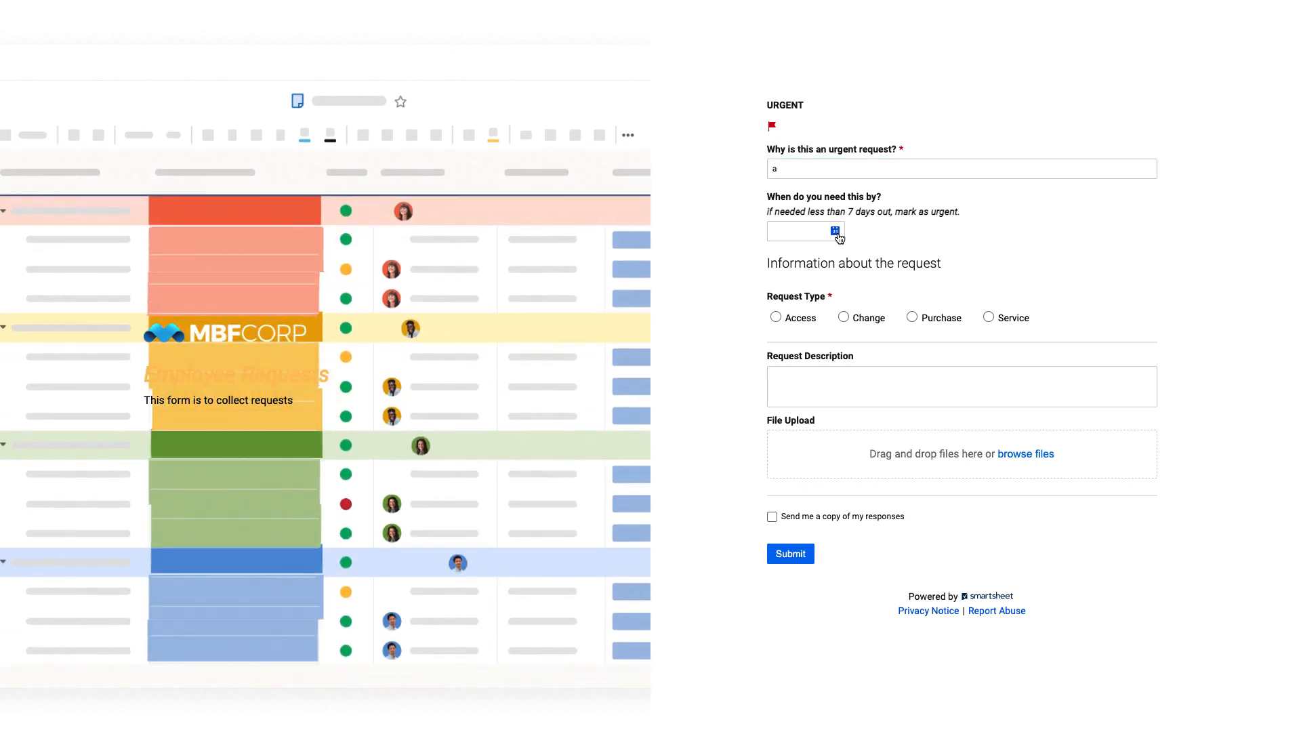
Set the needed-by date to 01/12/2022, choose the Access request type, enter "a" as the description, and submit the request
click(834, 231)
click(1002, 361)
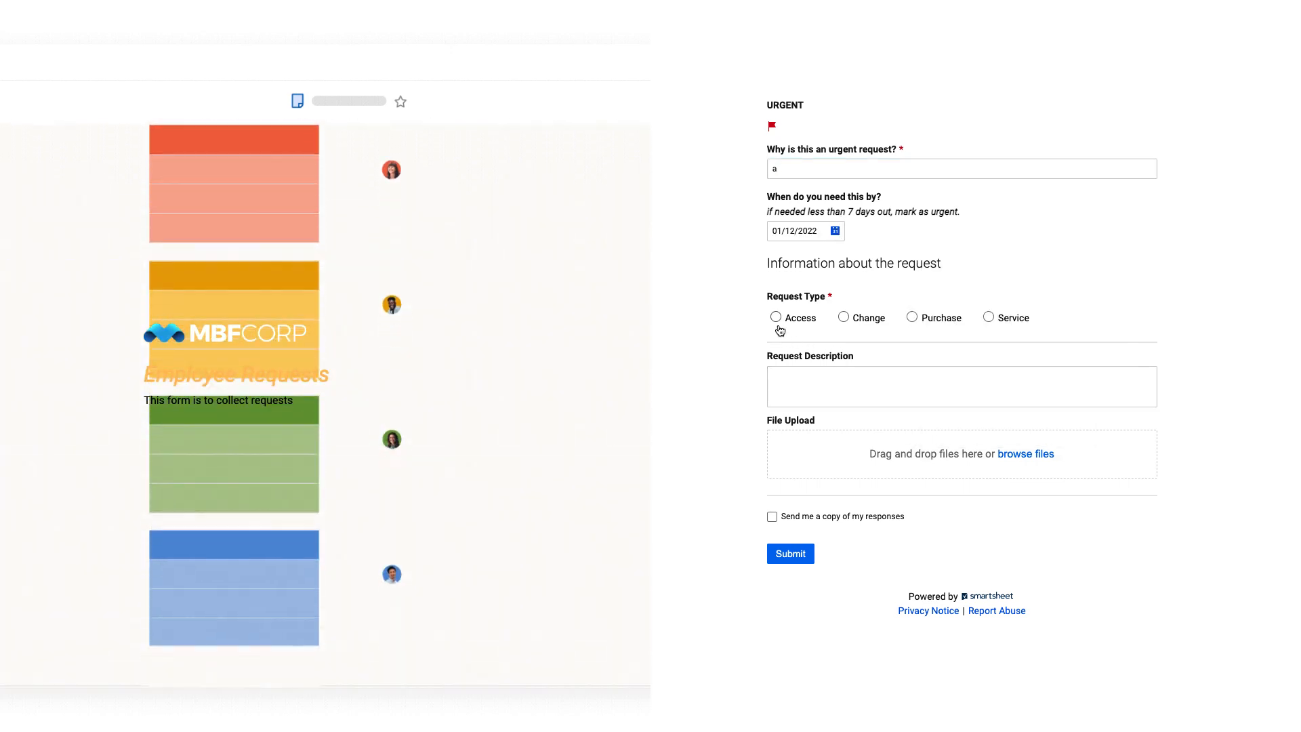
click(776, 318)
click(822, 381)
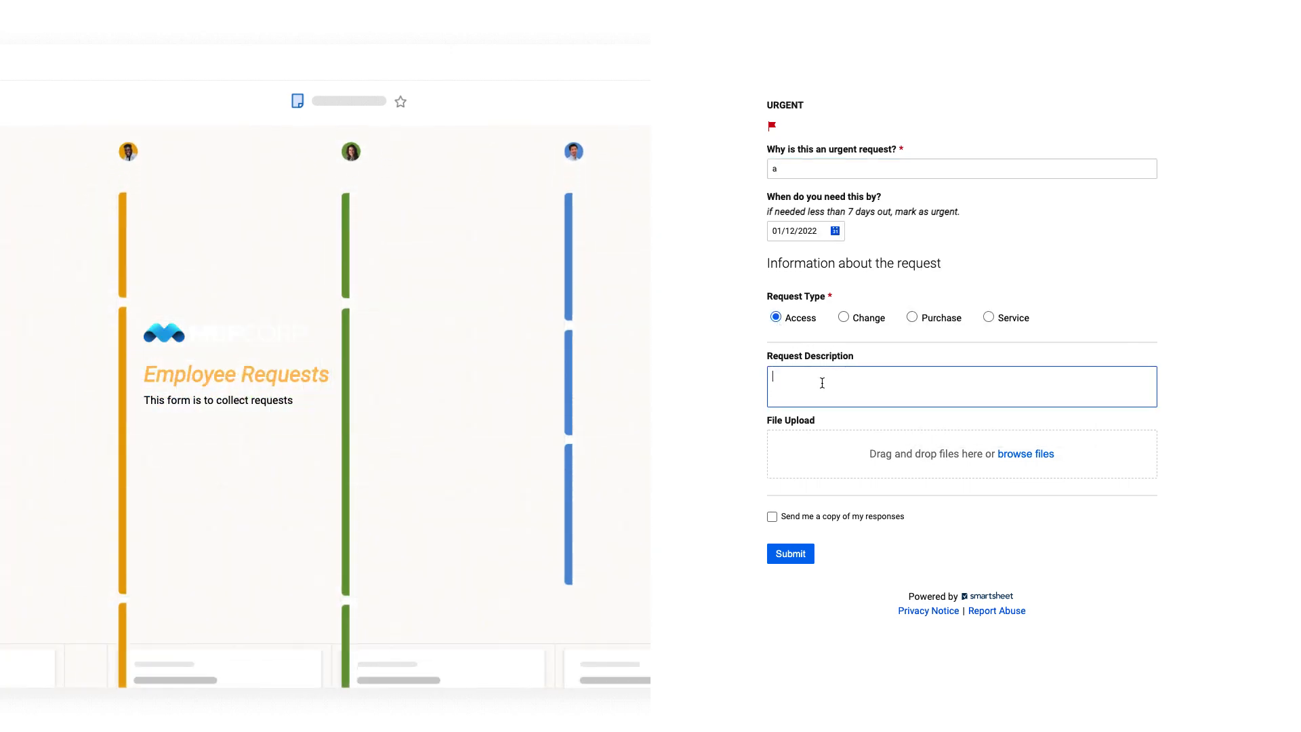
text(a)
click(786, 556)
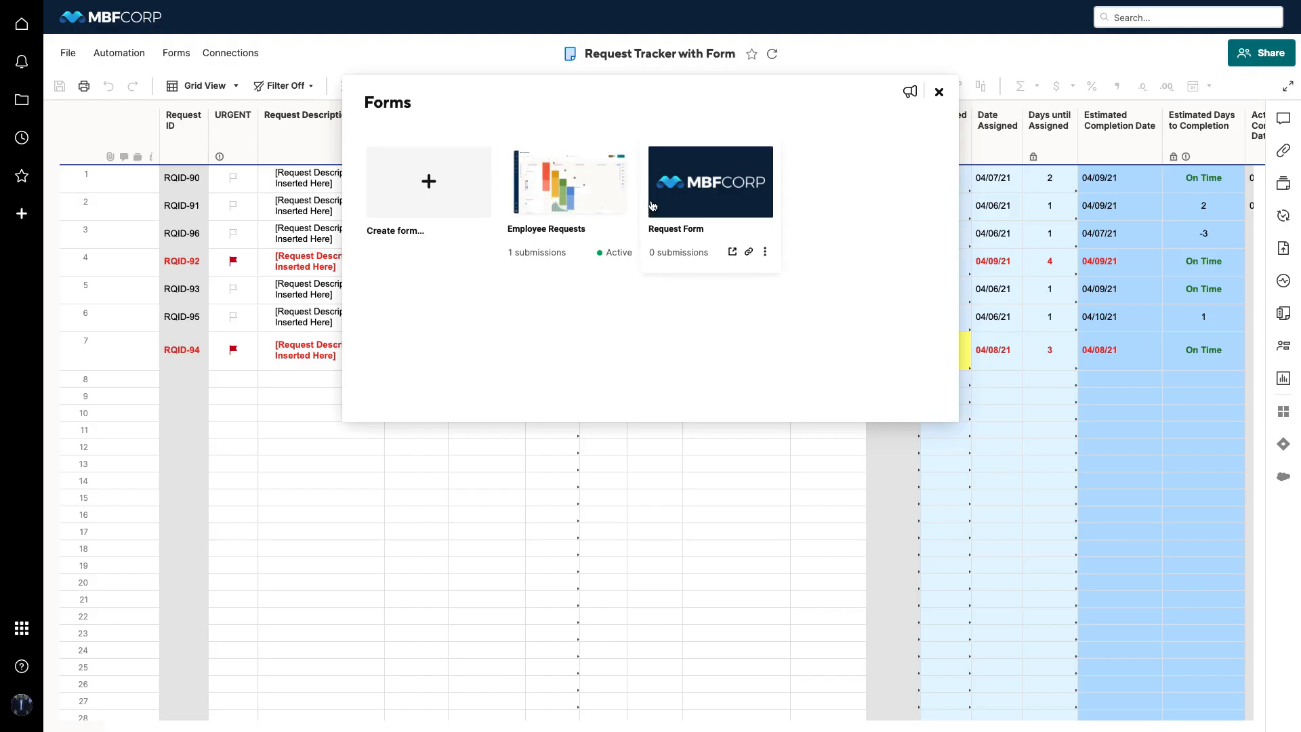
Close the forms list, refresh the request tracker sheet, and examine the submitted request's row across all columns
click(938, 91)
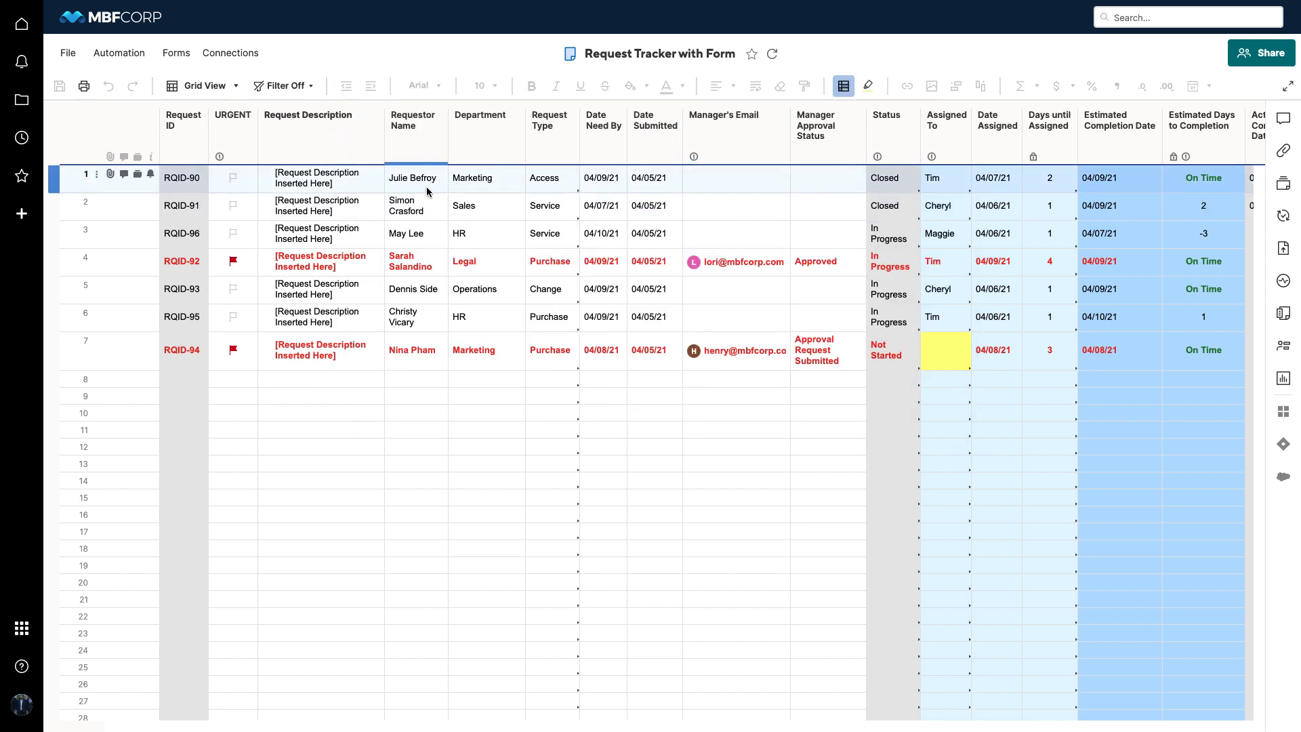
key(super+r)
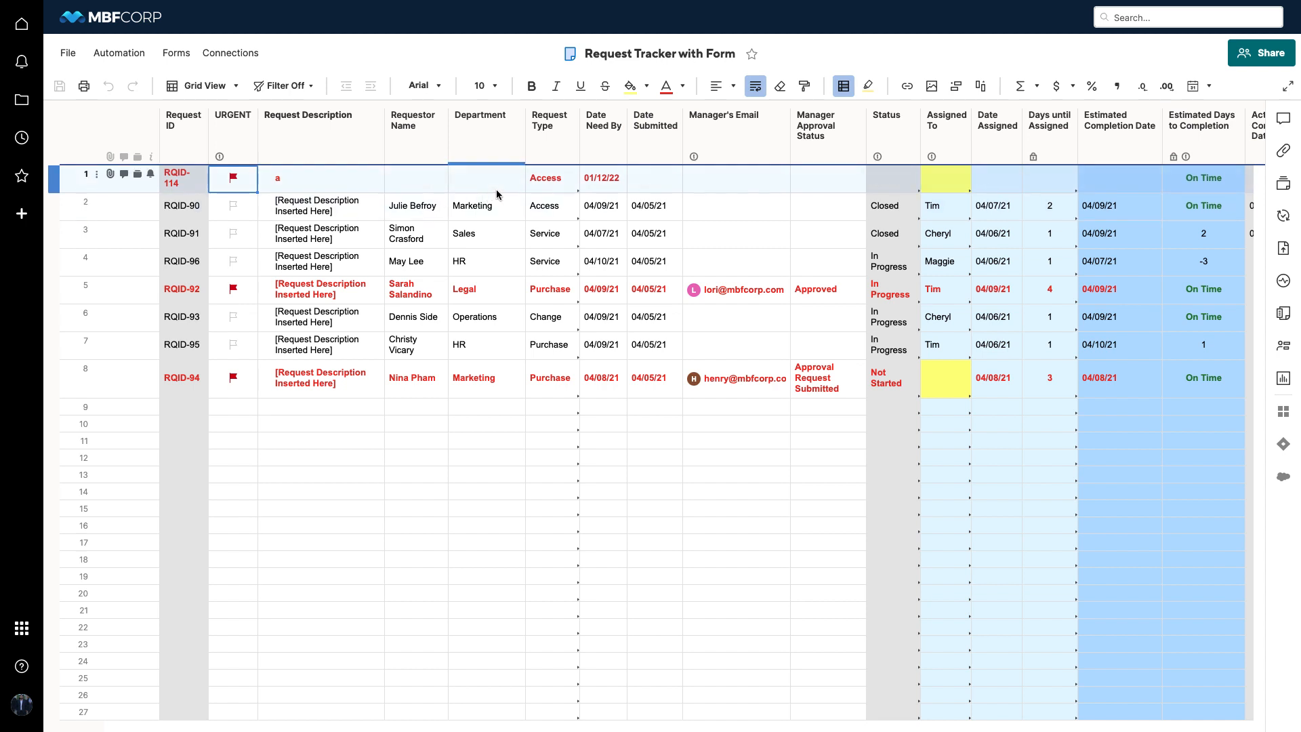
scroll(528, 189, right, 5)
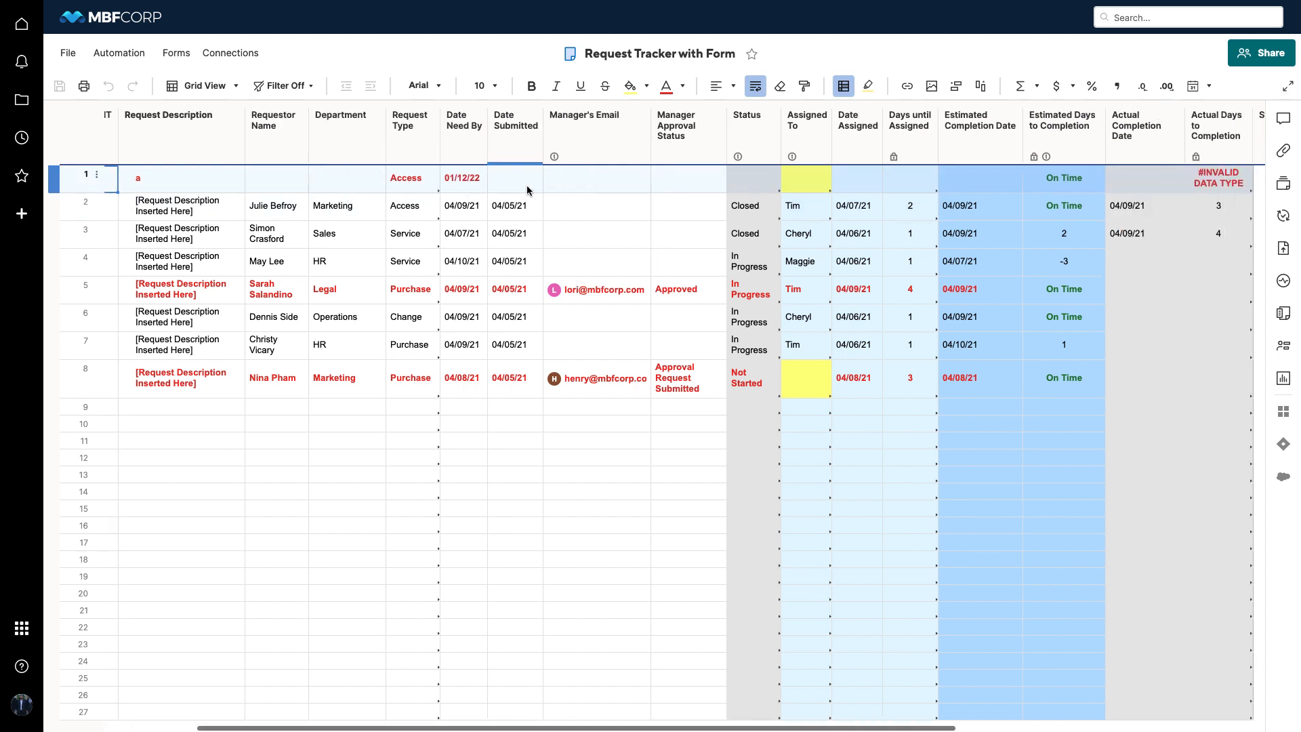
scroll(527, 189, right, 6)
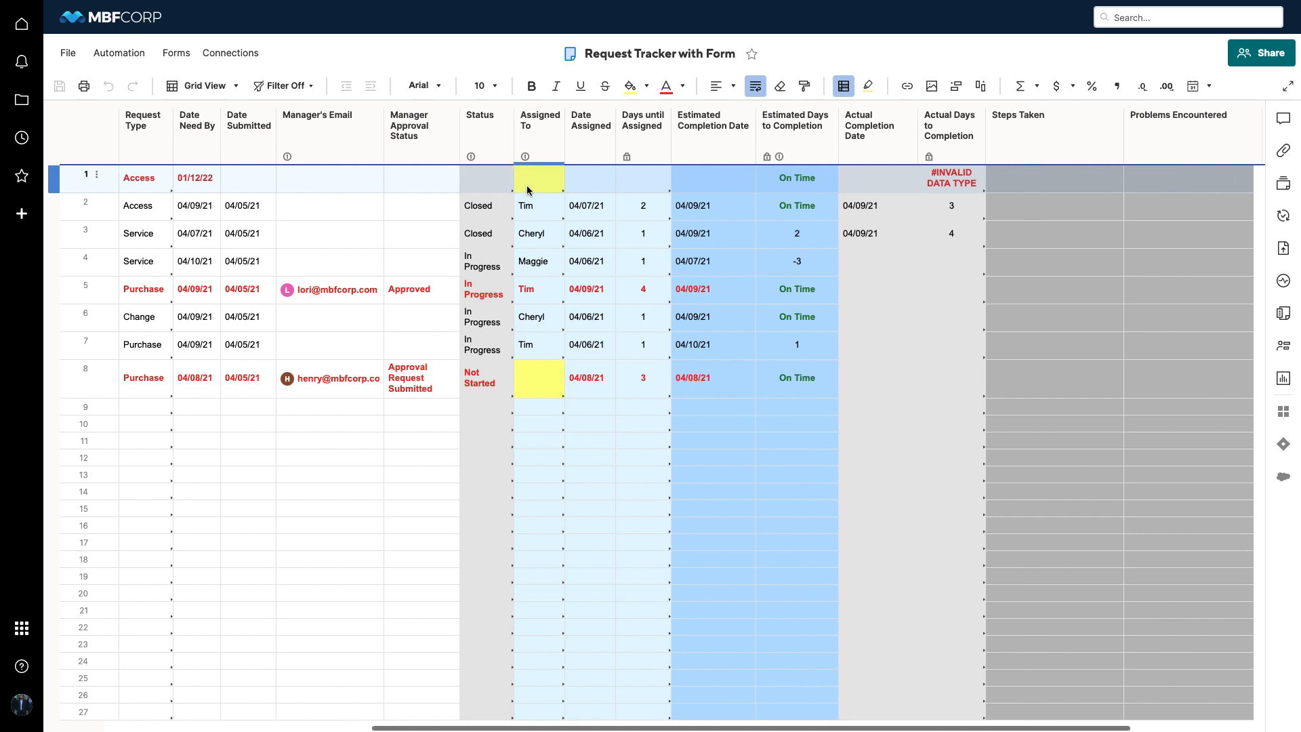
scroll(511, 189, right, 1)
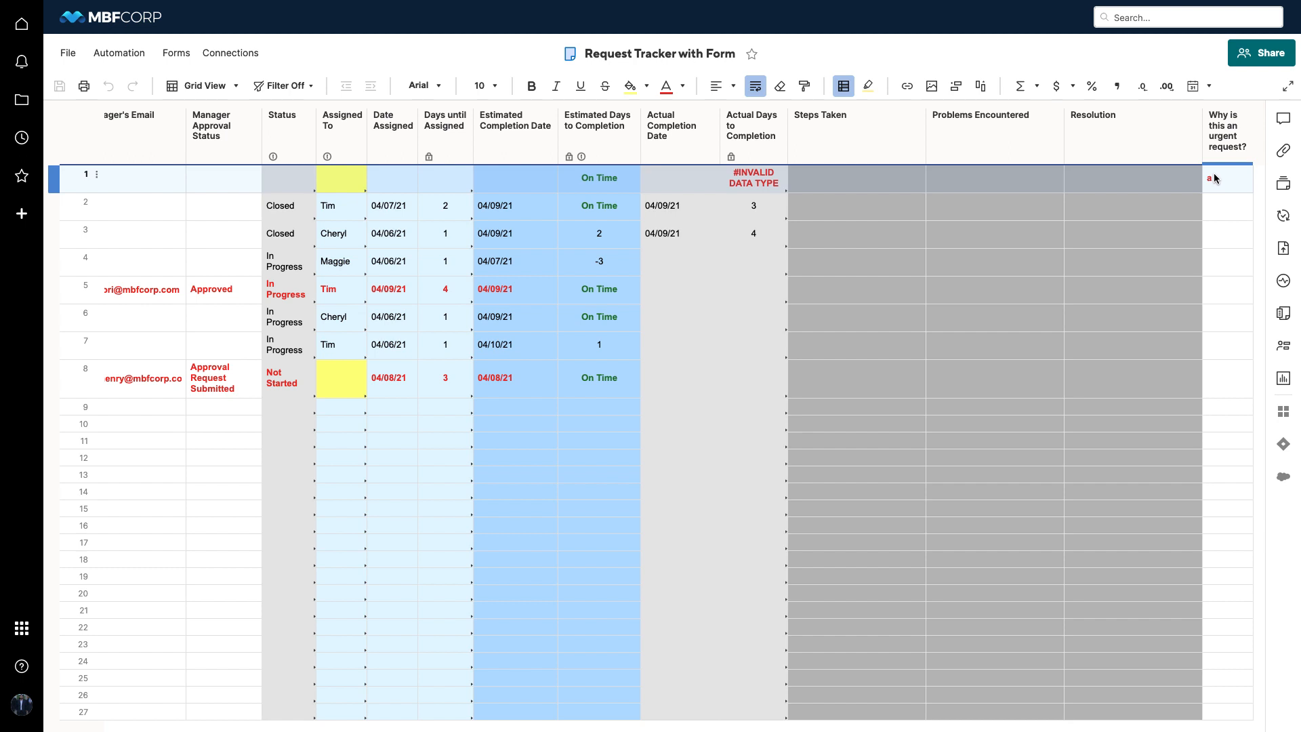
scroll(1213, 177, left, 5)
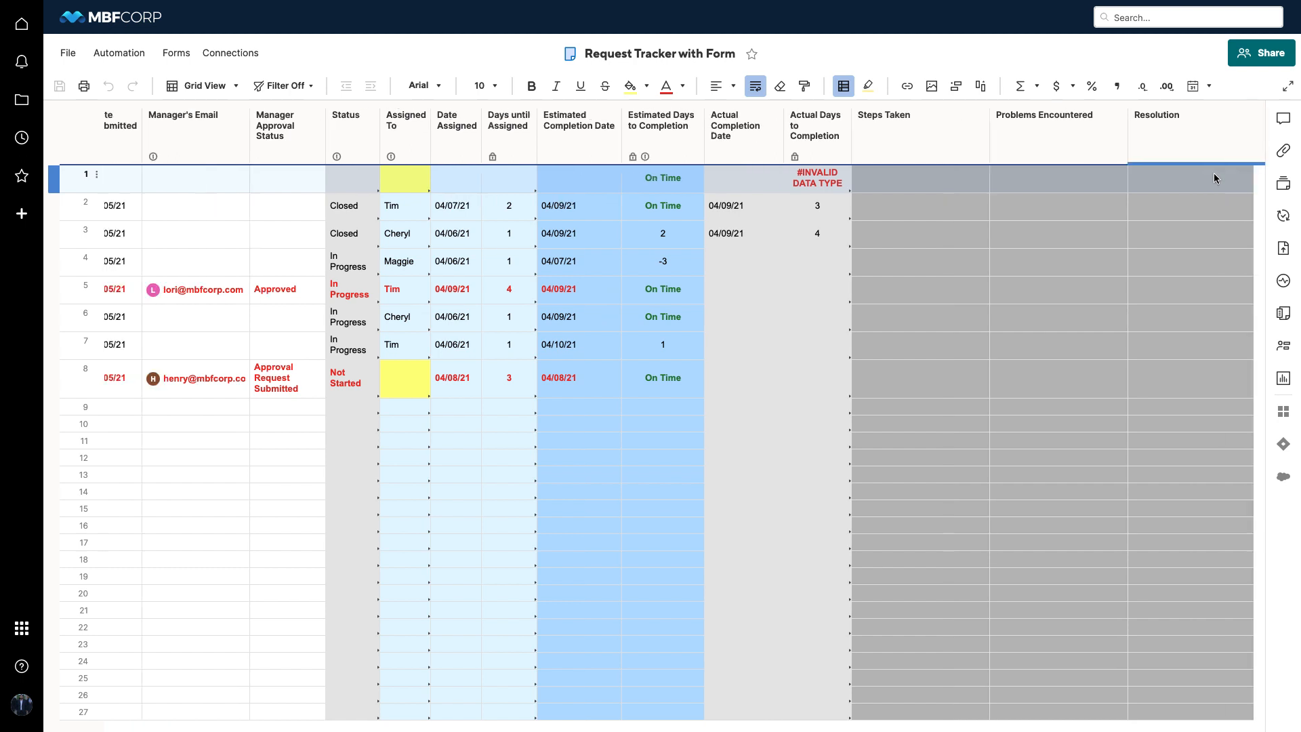
scroll(1214, 178, left, 5)
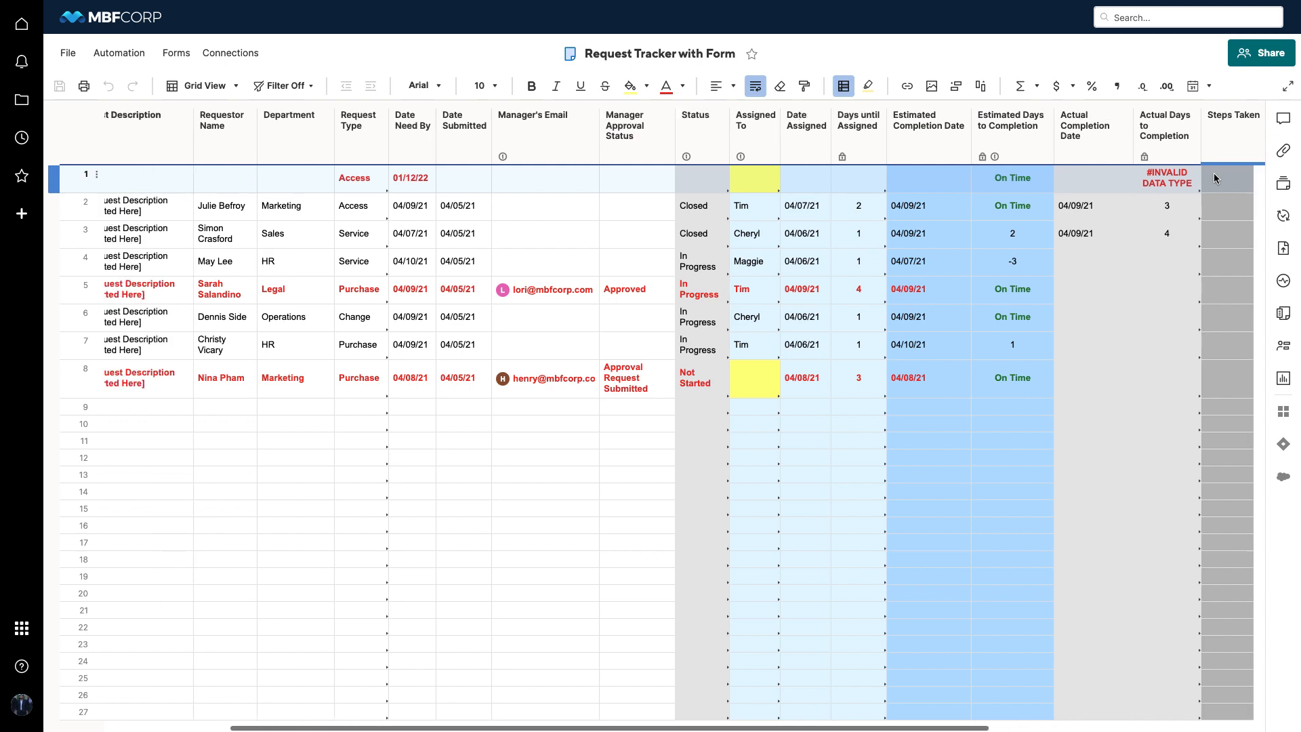
scroll(872, 185, left, 2)
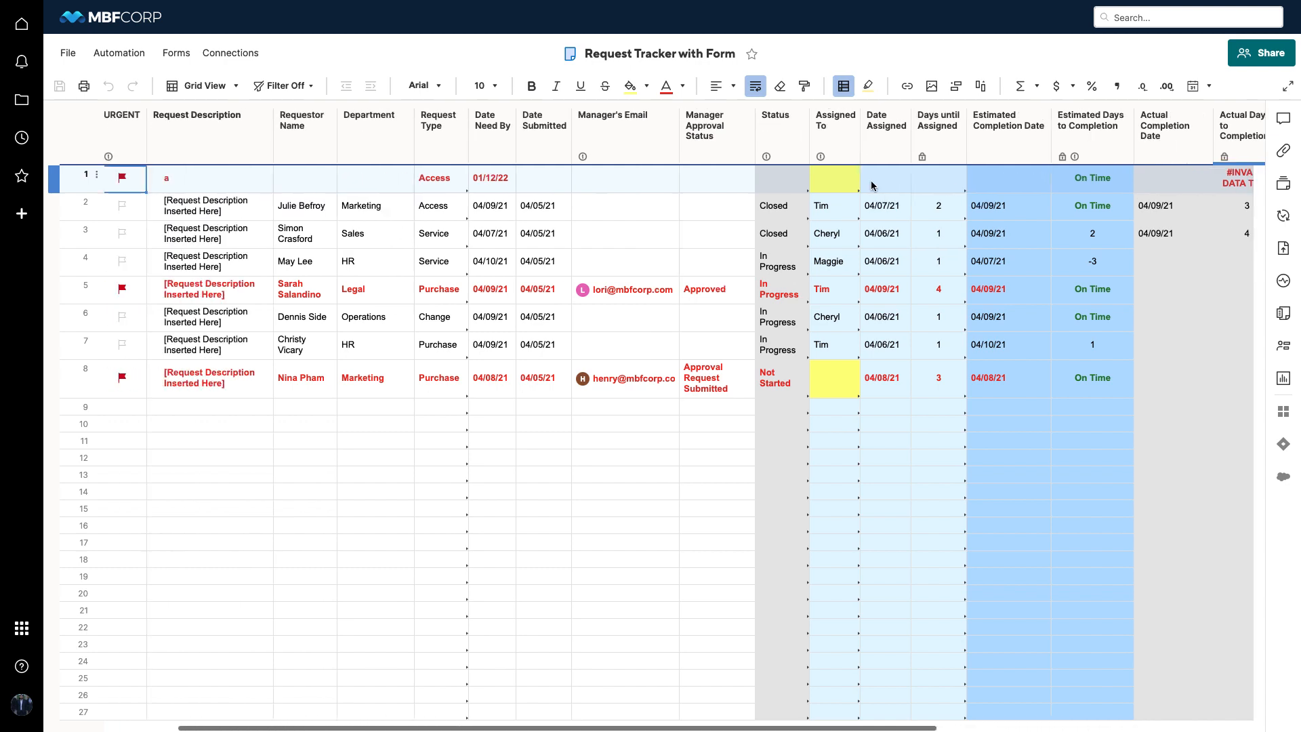
scroll(872, 185, left, 3)
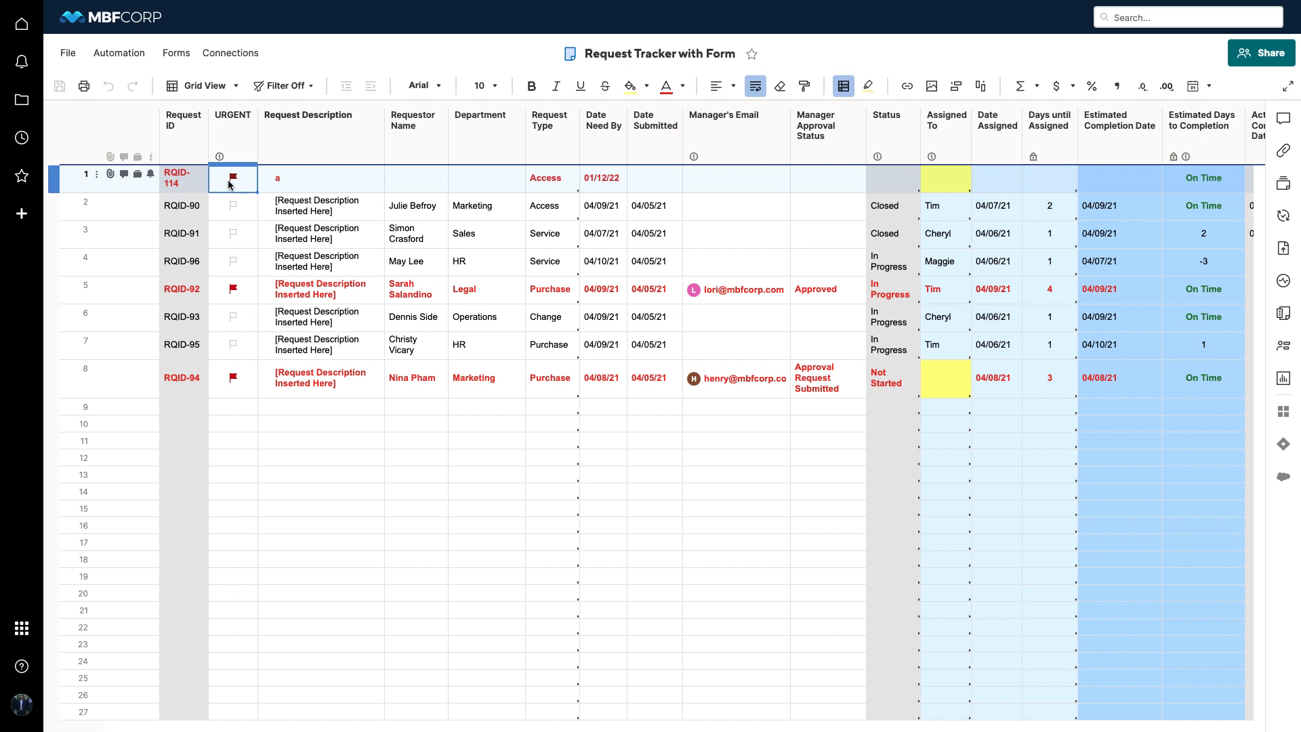
Look over the sheet's available automation workflows, then close the list
click(124, 48)
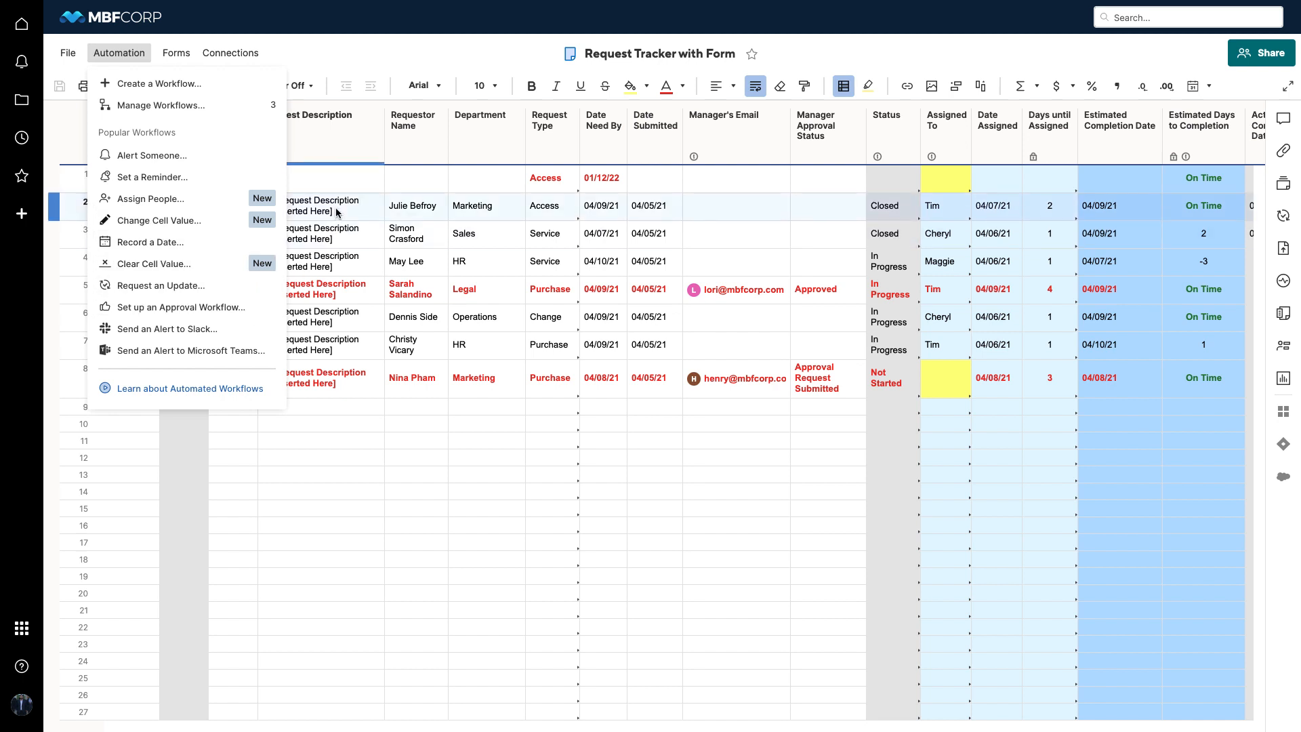
click(323, 182)
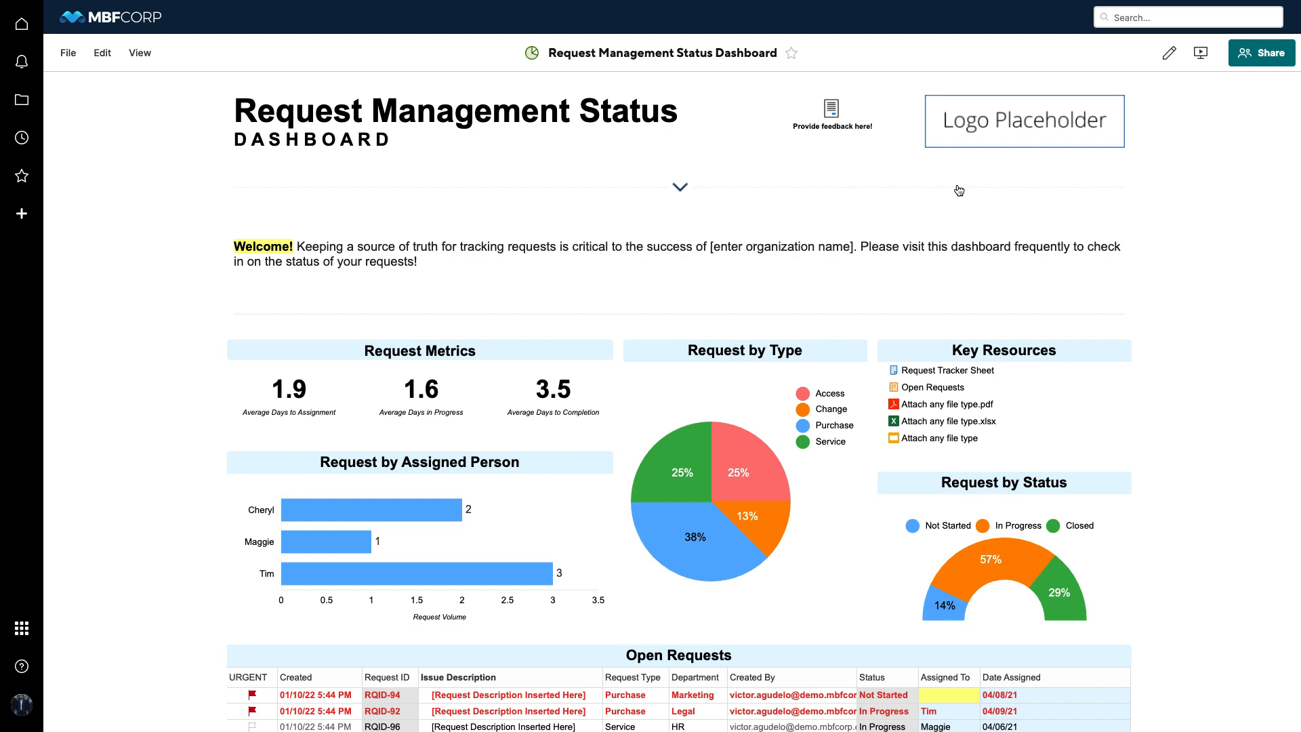
Put the Request Management Status Dashboard into edit mode and add a Web Content widget
click(1168, 59)
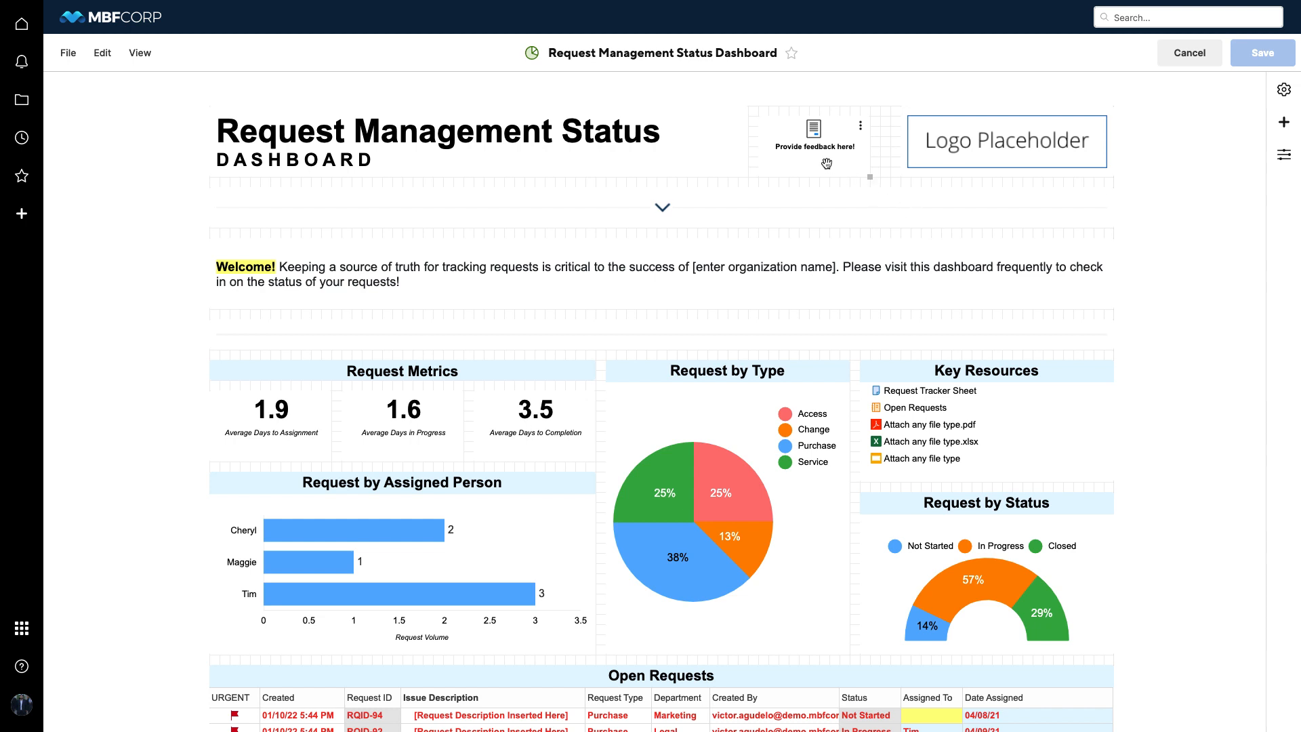
click(1284, 122)
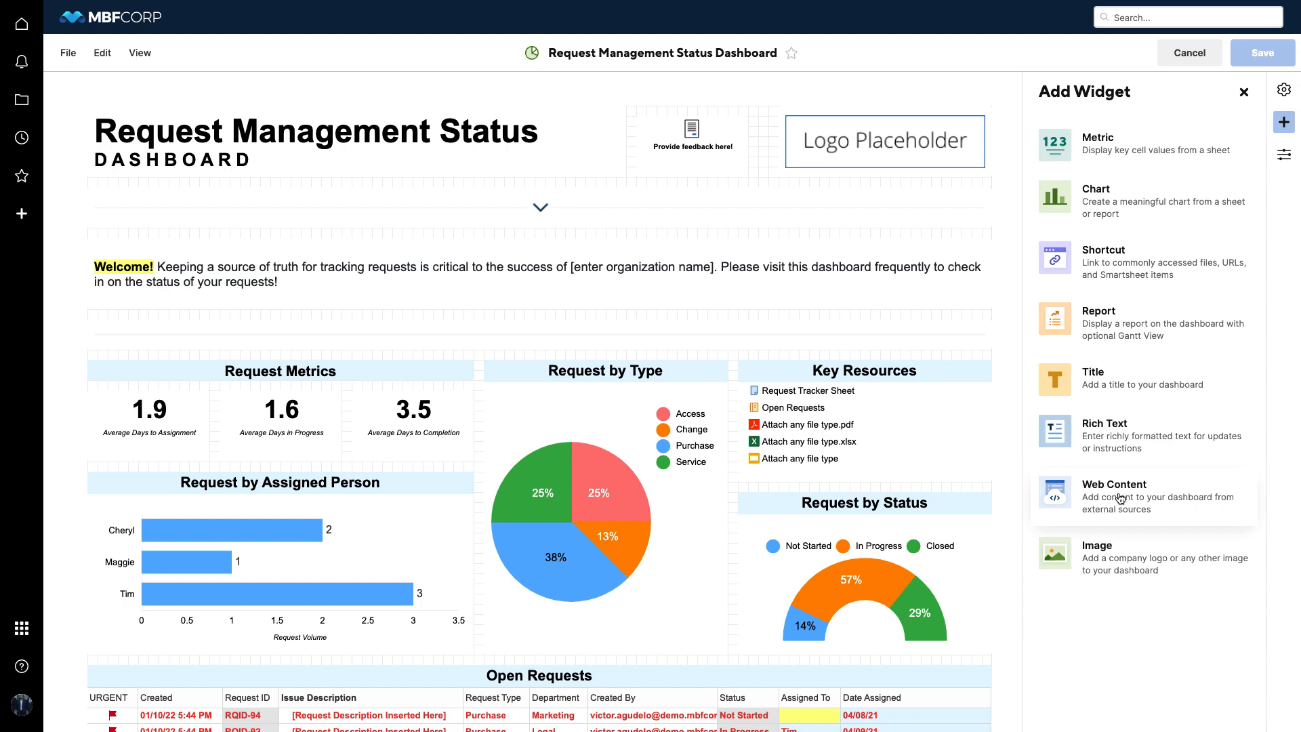
click(1120, 500)
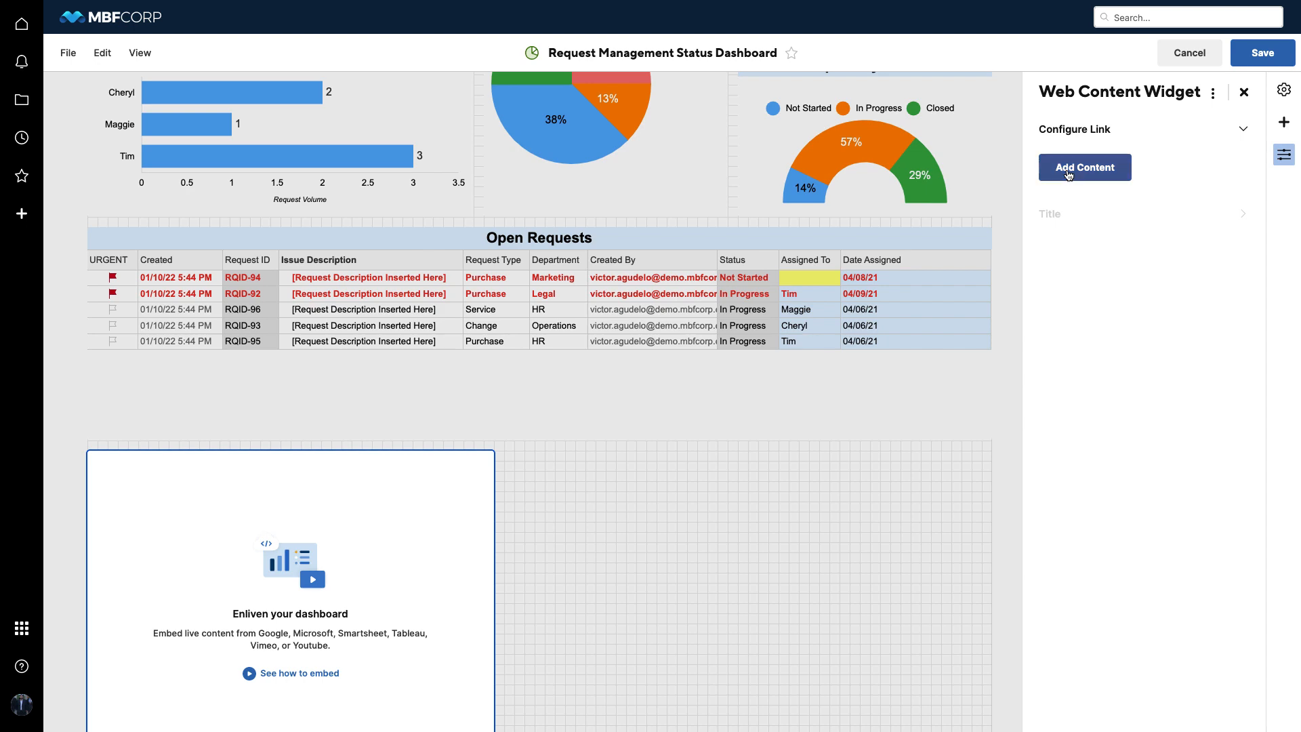
Embed the Employee Requests form in the Web Content widget with its copied iframe code, width 900 and height 600
click(1074, 173)
click(1093, 222)
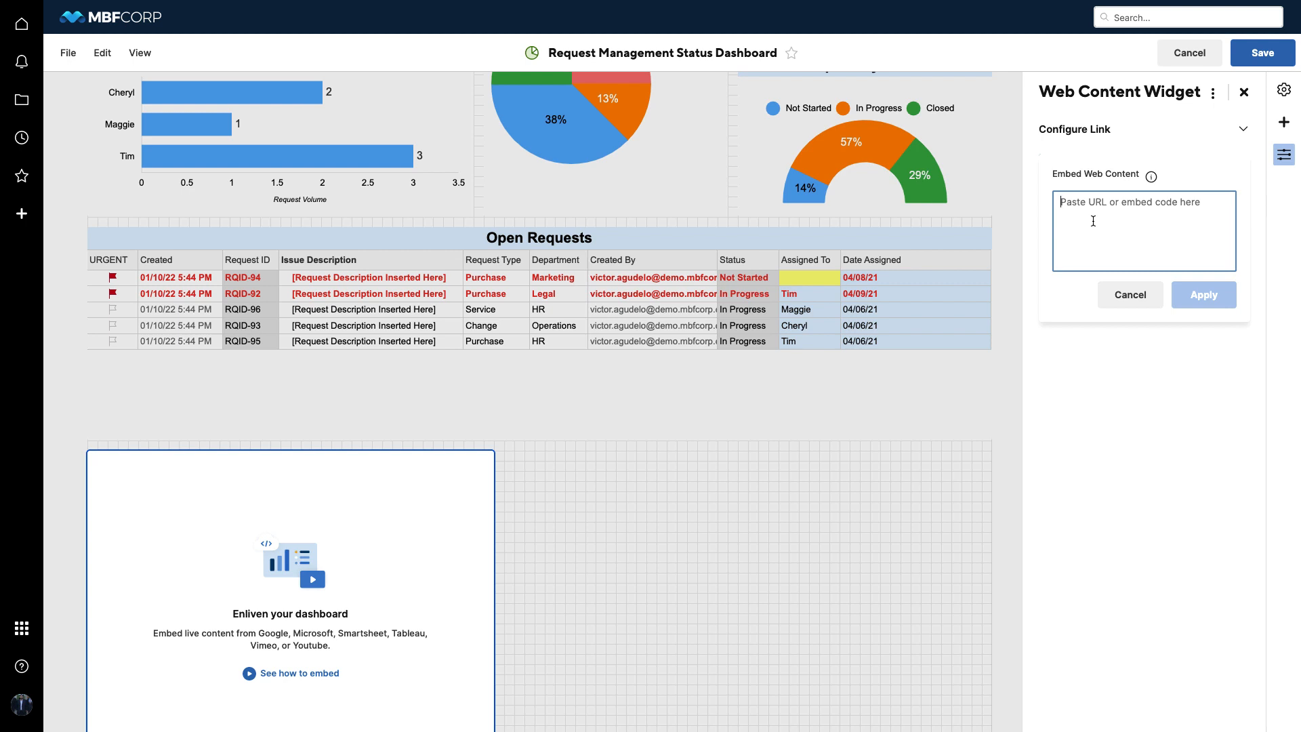
text(<iframe width="900" height="600" src="https://app.smartsheet.com/b/form/843cbcb68b7942f78ae3812f66f38152"></iframe>)
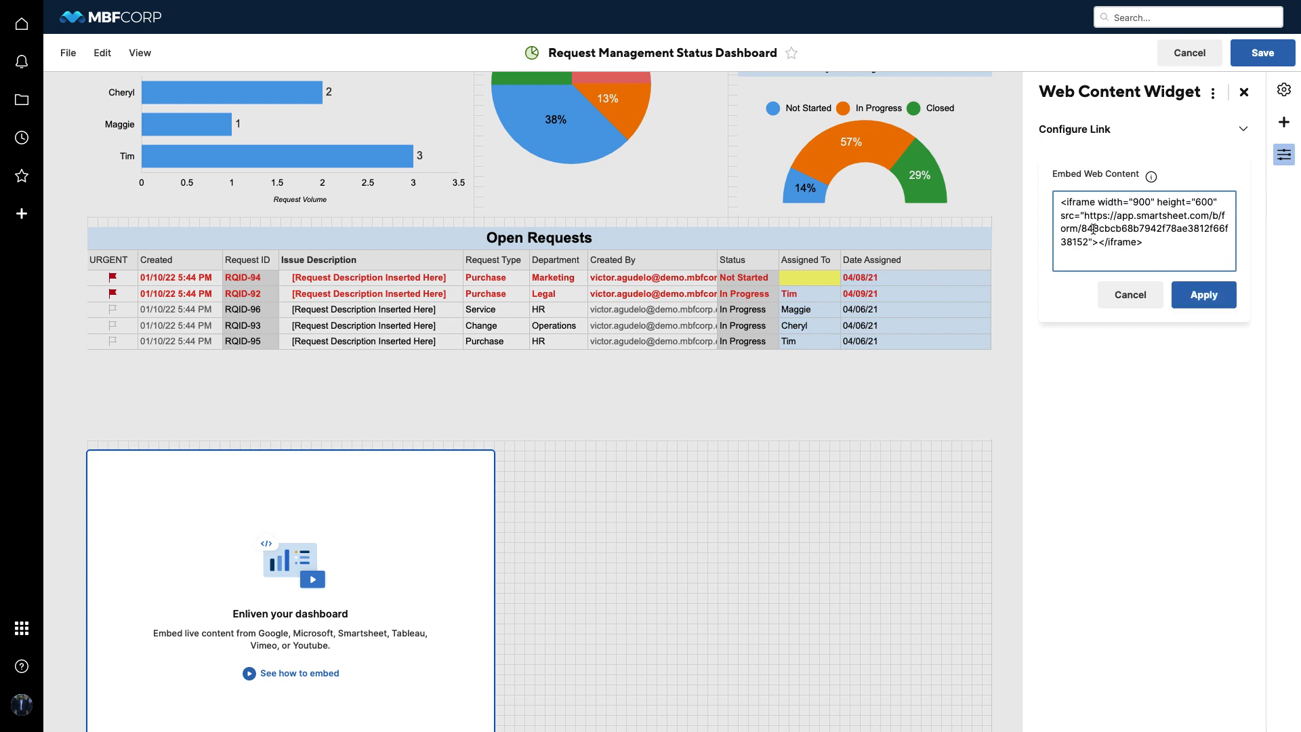
click(1206, 302)
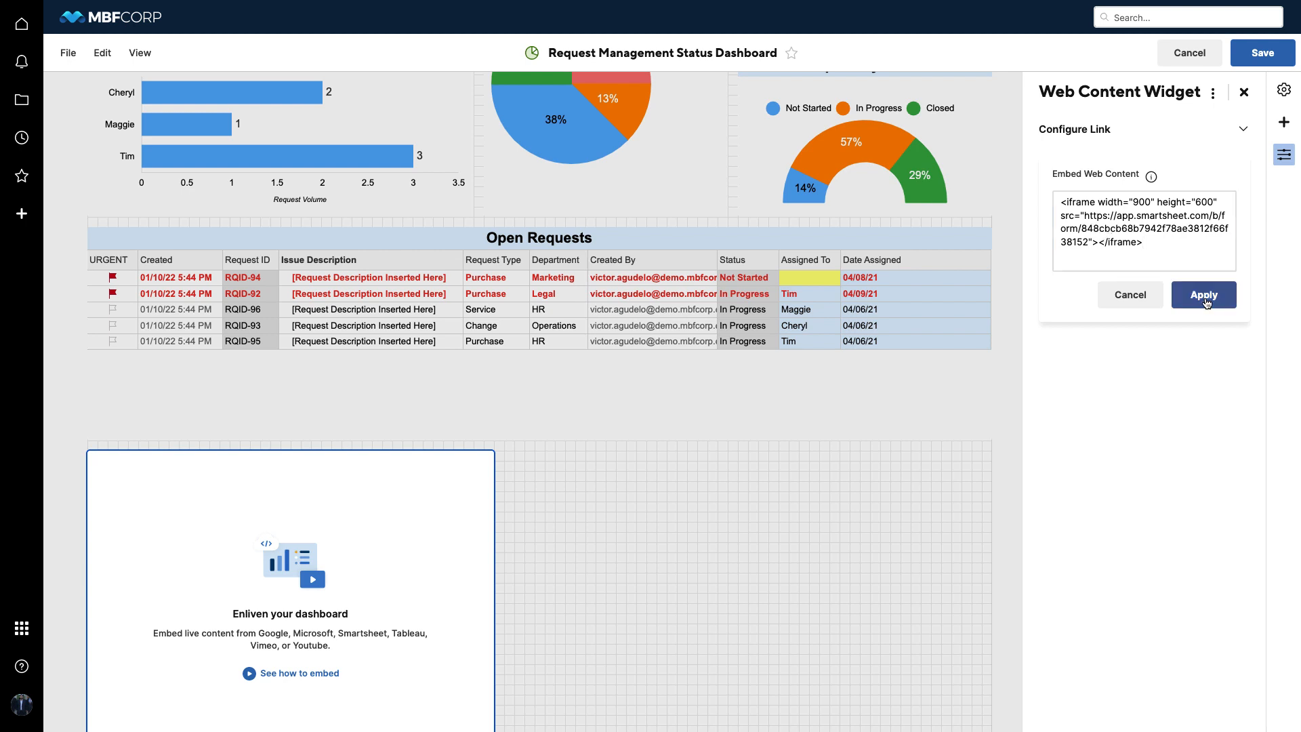
Enlarge the embedded form widget to span the full width of the dashboard's content, then close the widget settings
scroll(649, 518, down, 3)
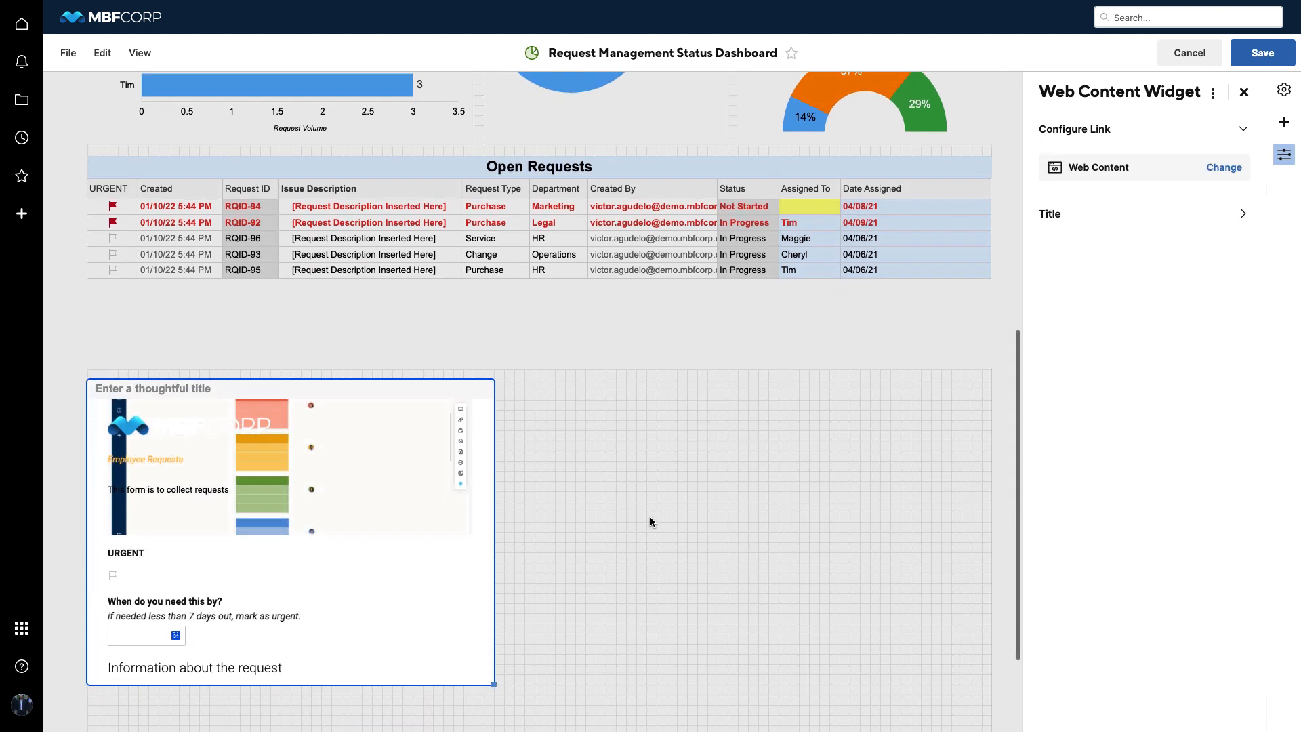
drag(493, 556, 992, 730)
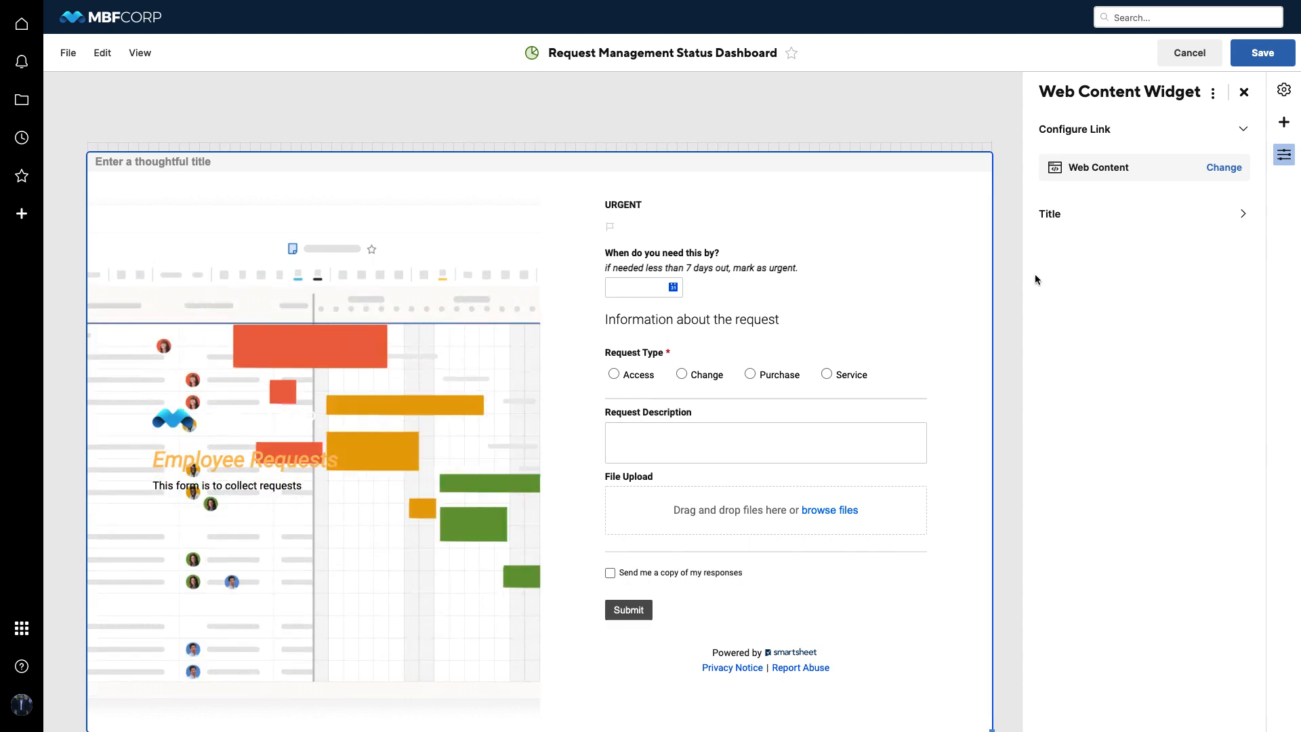
click(1241, 95)
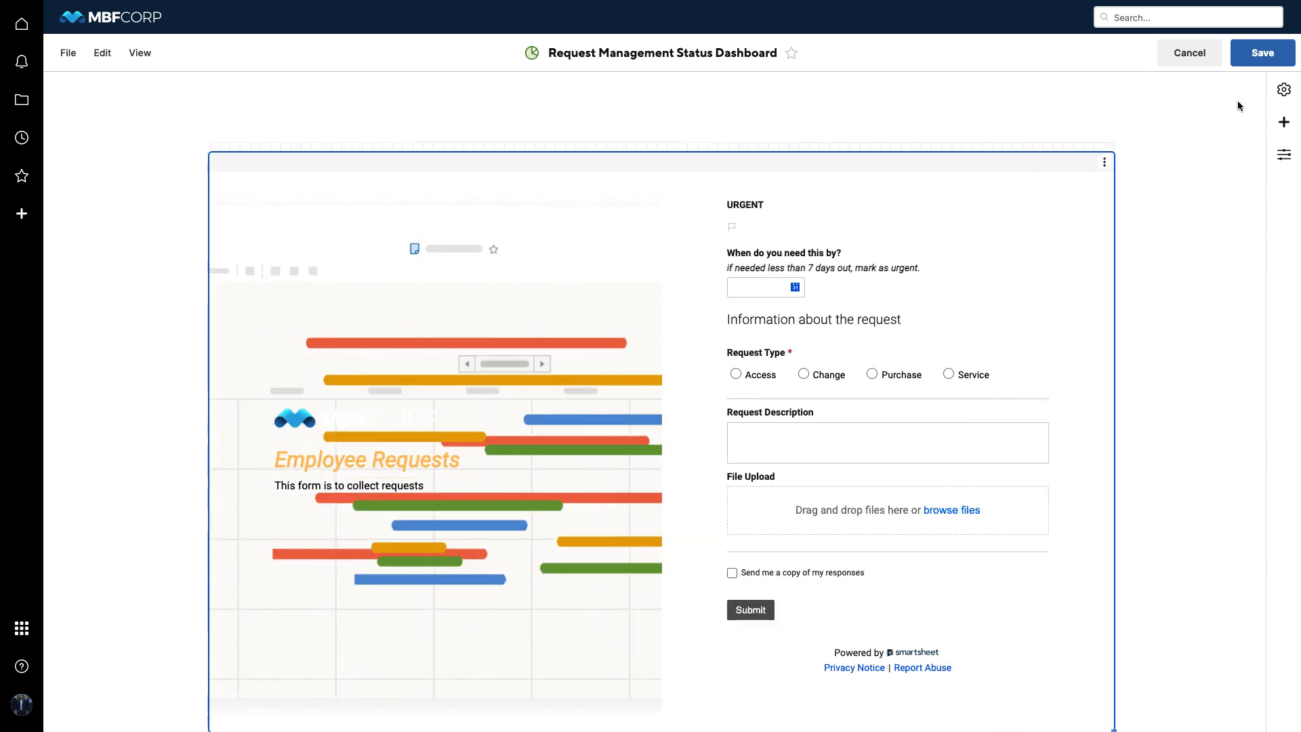